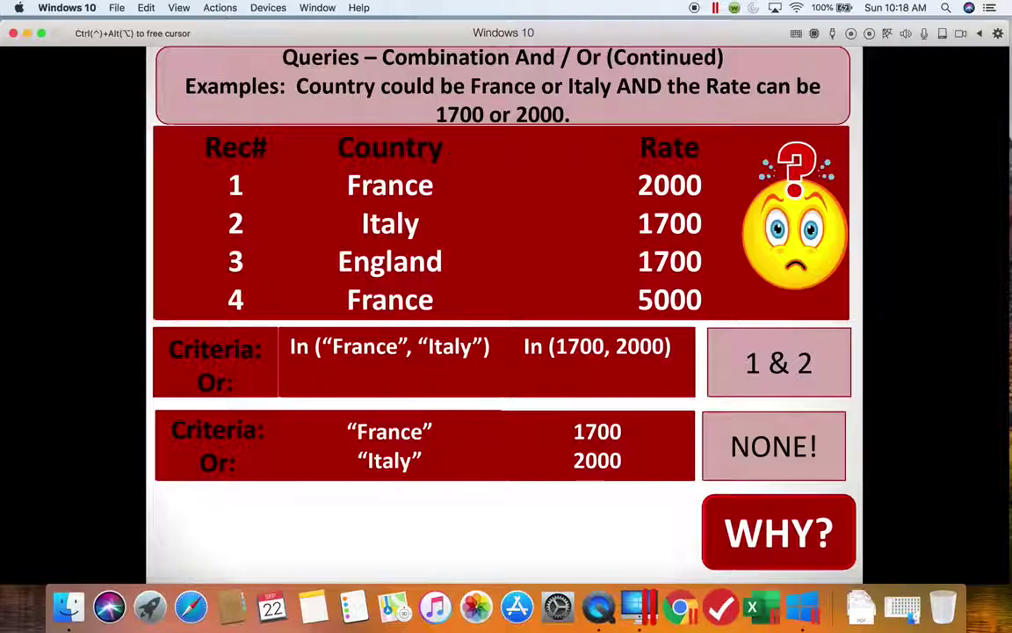
- Advance the slide show through the answers to the France/Italy And/Or examples, up to the example combining any 1700 rate with France at 2000
{"action": "left_click", "coordinate": [526, 537]}
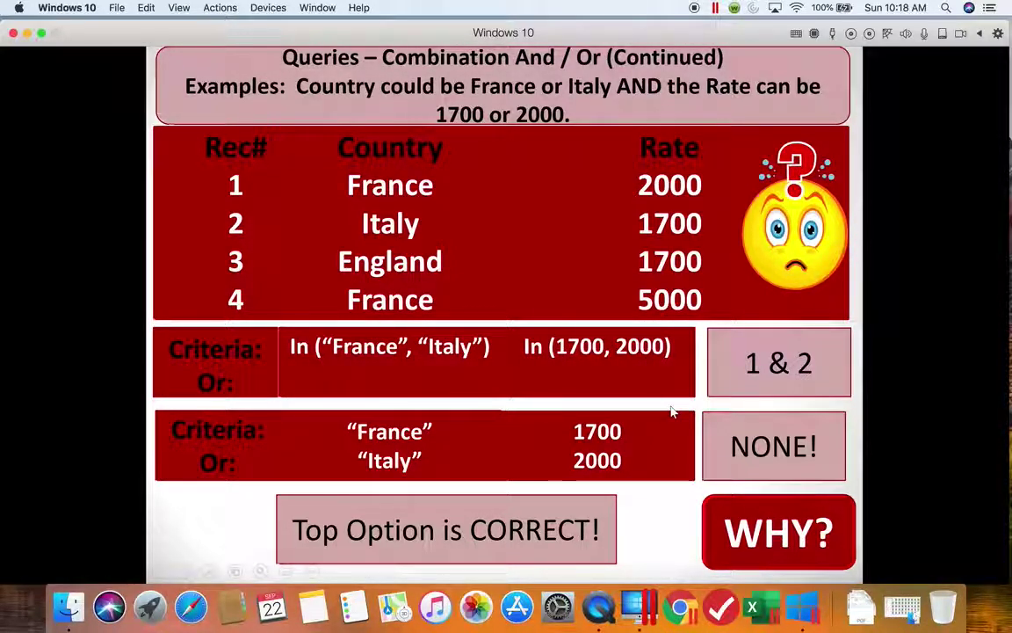
{"action": "left_click", "coordinate": [202, 523]}
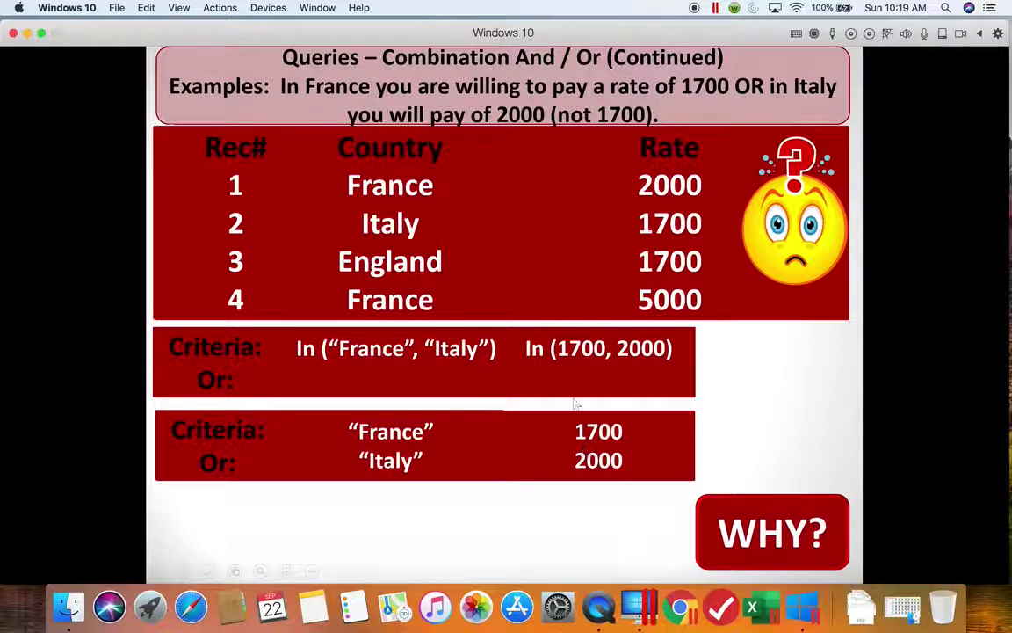
{"action": "left_click", "coordinate": [596, 524]}
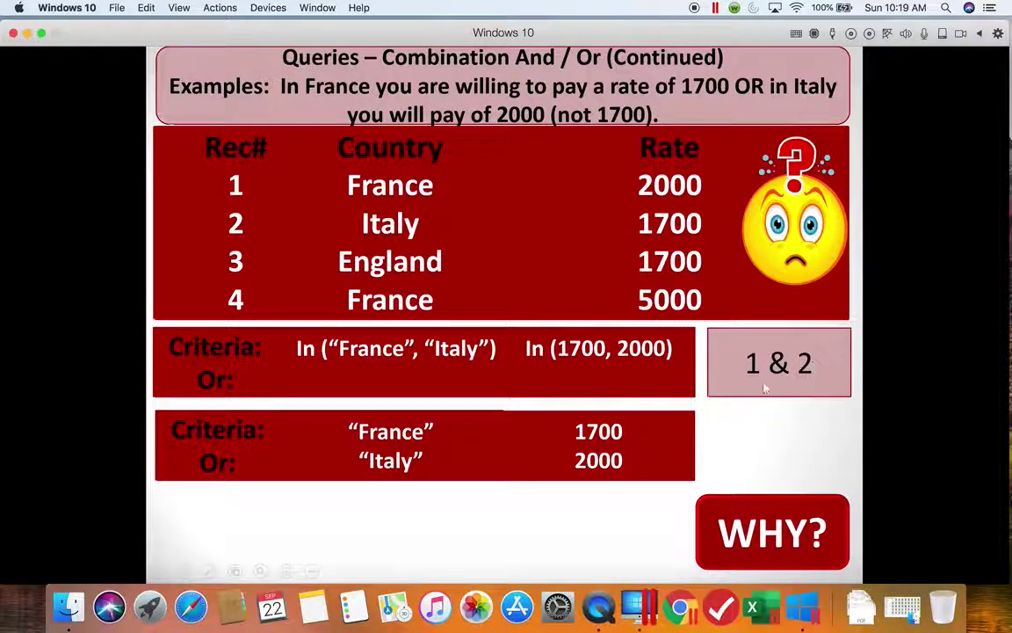
{"action": "left_click", "coordinate": [610, 524]}
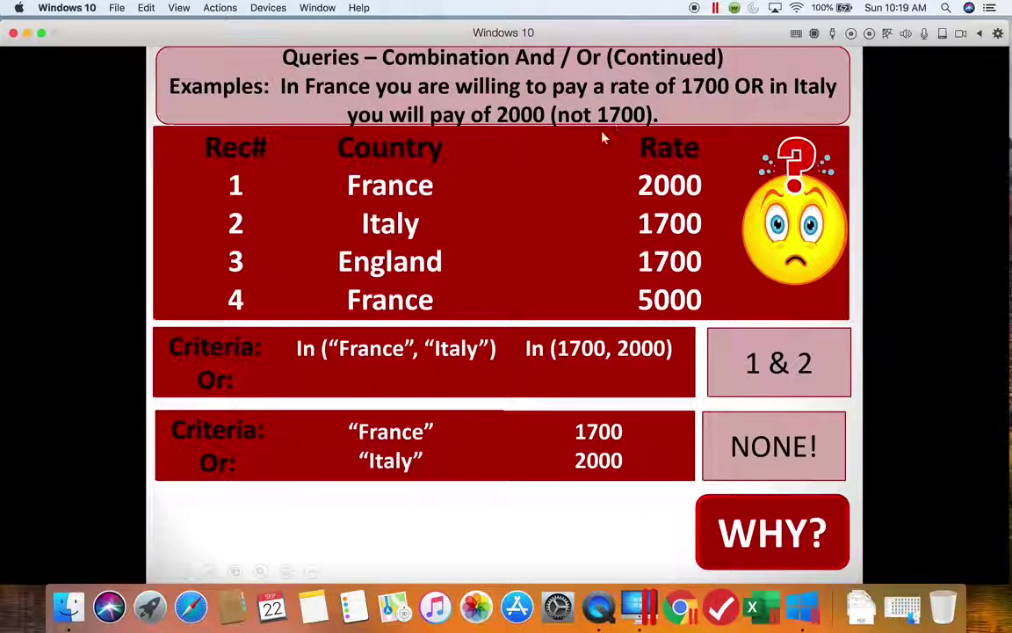
{"action": "left_click", "coordinate": [542, 492]}
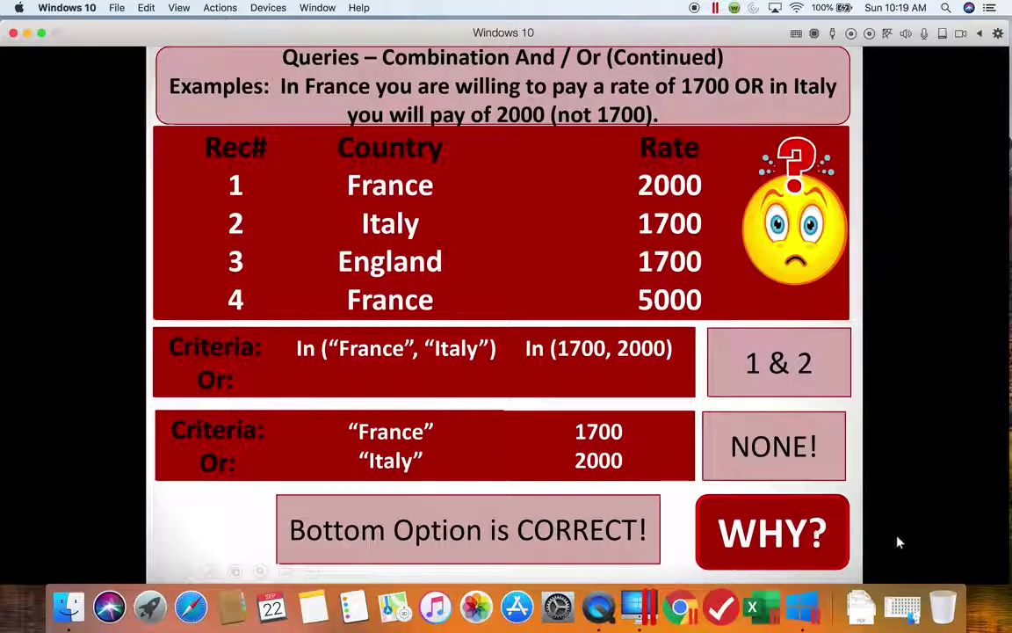
{"action": "left_click", "coordinate": [922, 548]}
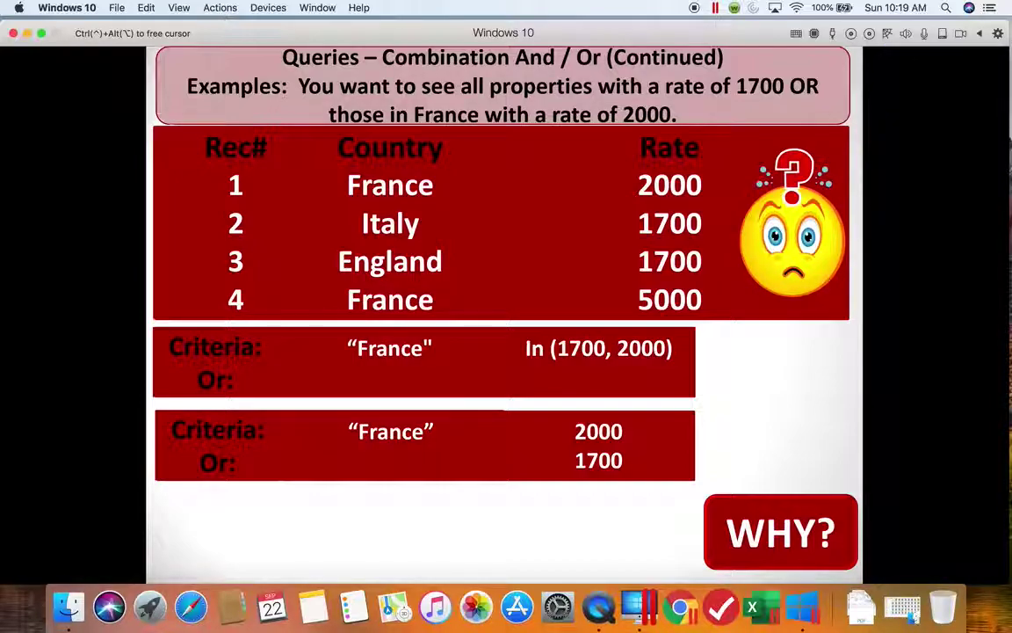
- Reveal the matching records and correct option for the 1700-or-France-at-2000 example, and exit the slide show
{"action": "key", "text": "ctrl+alt"}
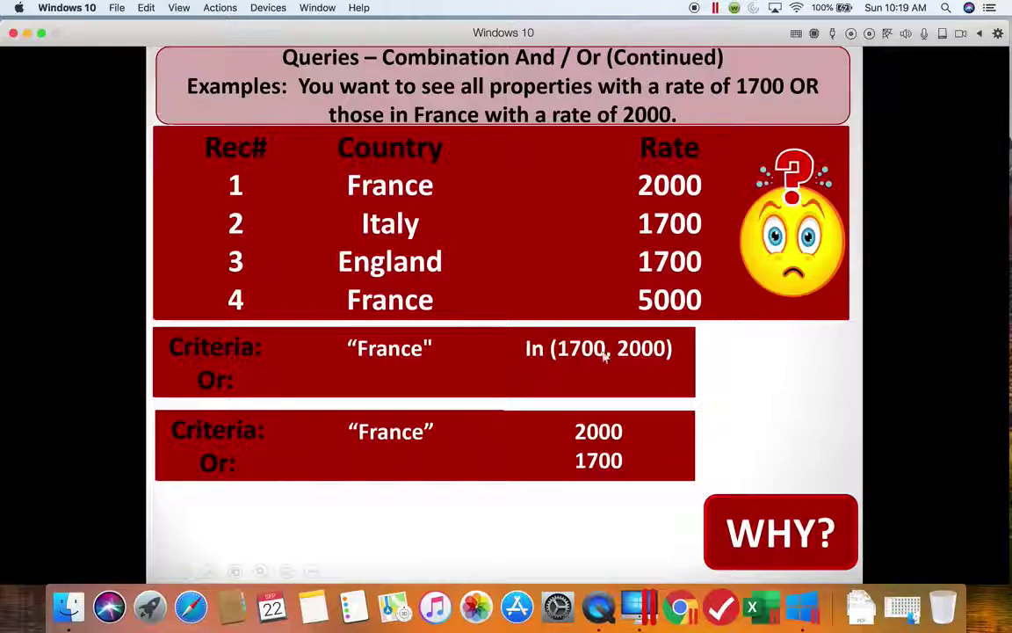
{"action": "left_click", "coordinate": [559, 538]}
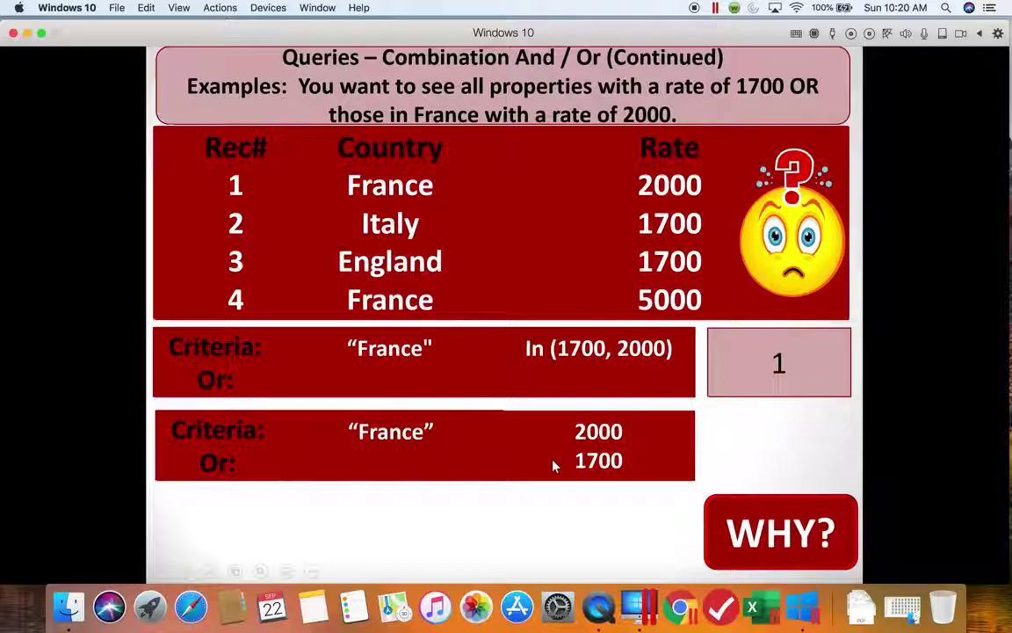
{"action": "left_click", "coordinate": [539, 532]}
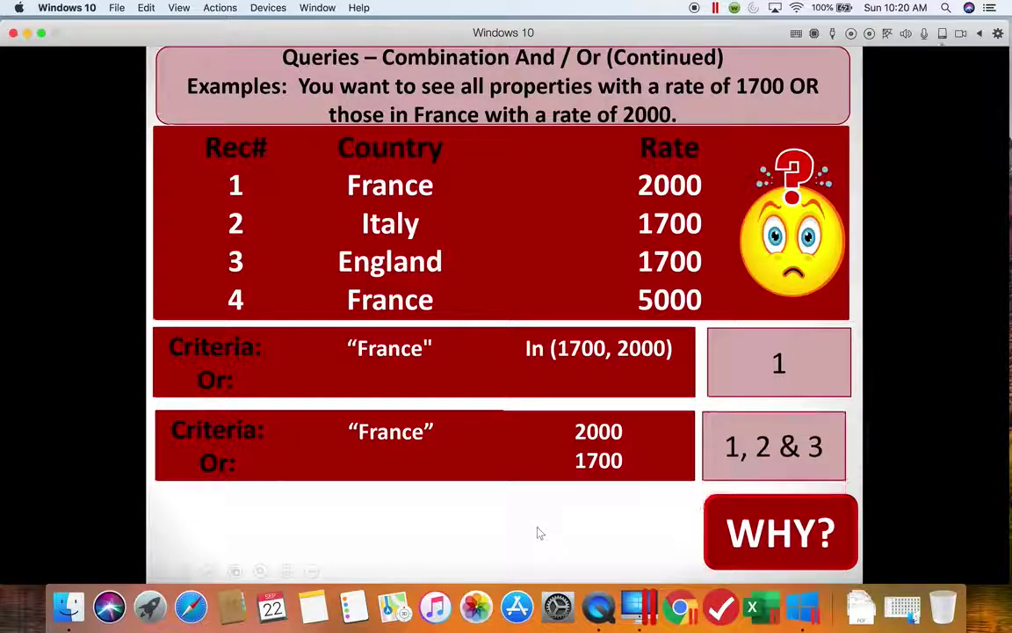
{"action": "left_click", "coordinate": [543, 535]}
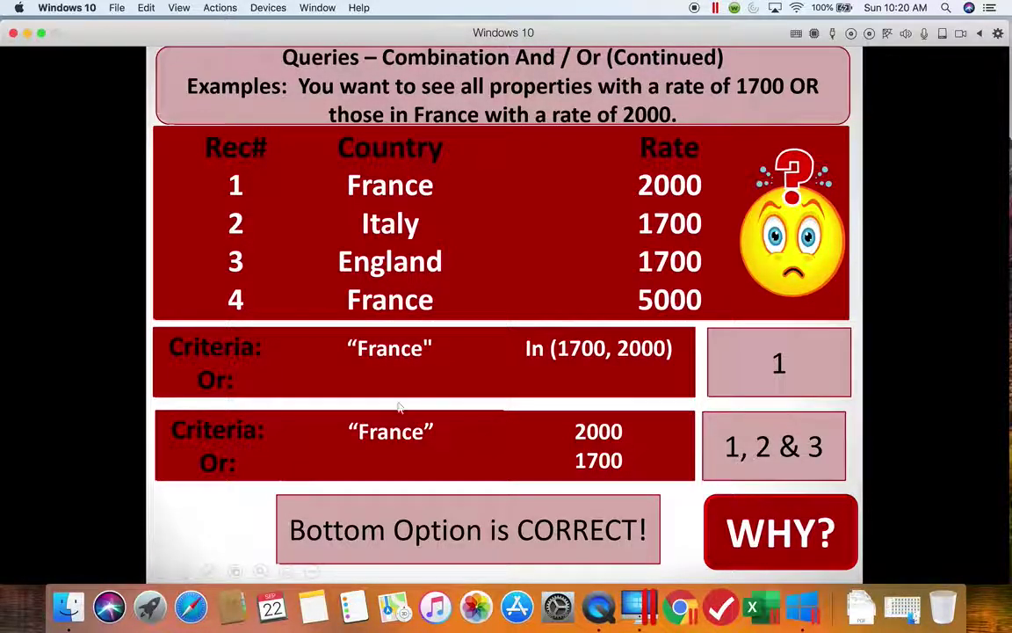
{"action": "left_click", "coordinate": [224, 537]}
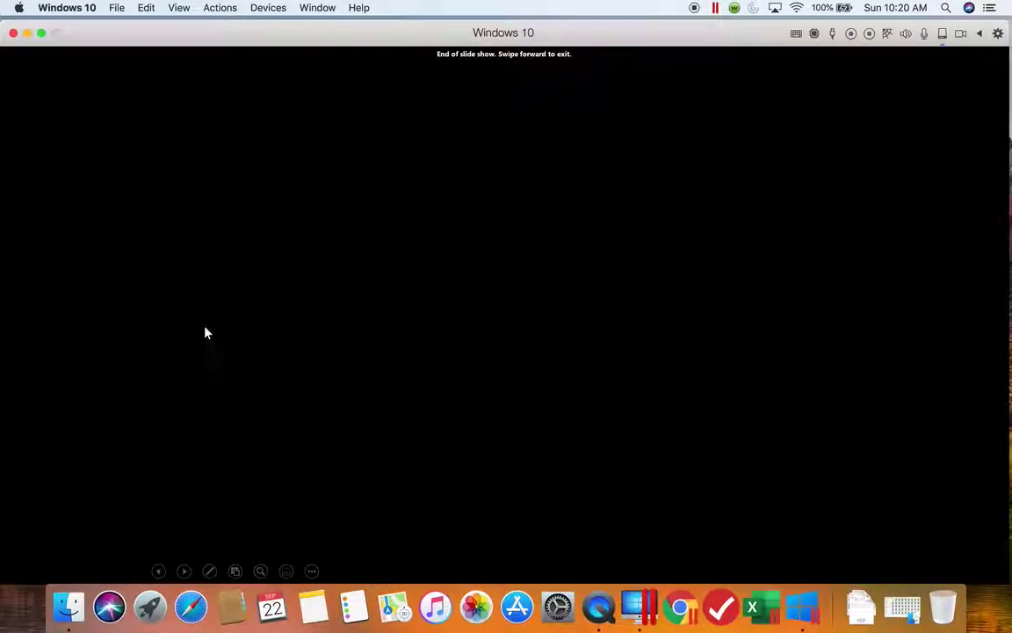
{"action": "left_click", "coordinate": [297, 381]}
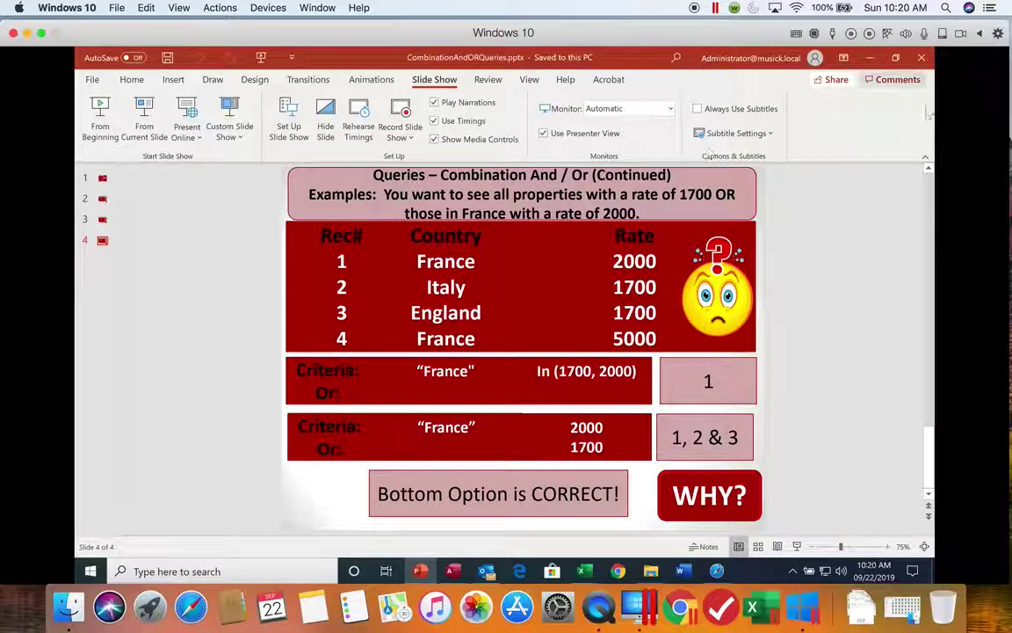
- Switch to the Access Video Headers.xlsx workbook in Excel and open its M5Addl1 Examples sheet
{"action": "left_click", "coordinate": [454, 571]}
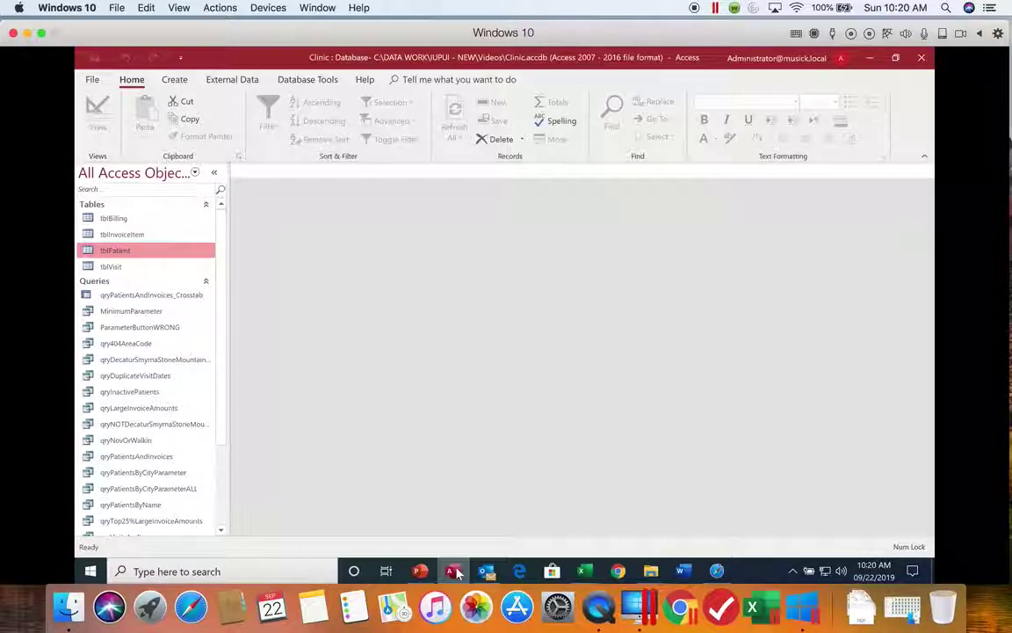
{"action": "mouse_move", "coordinate": [582, 571]}
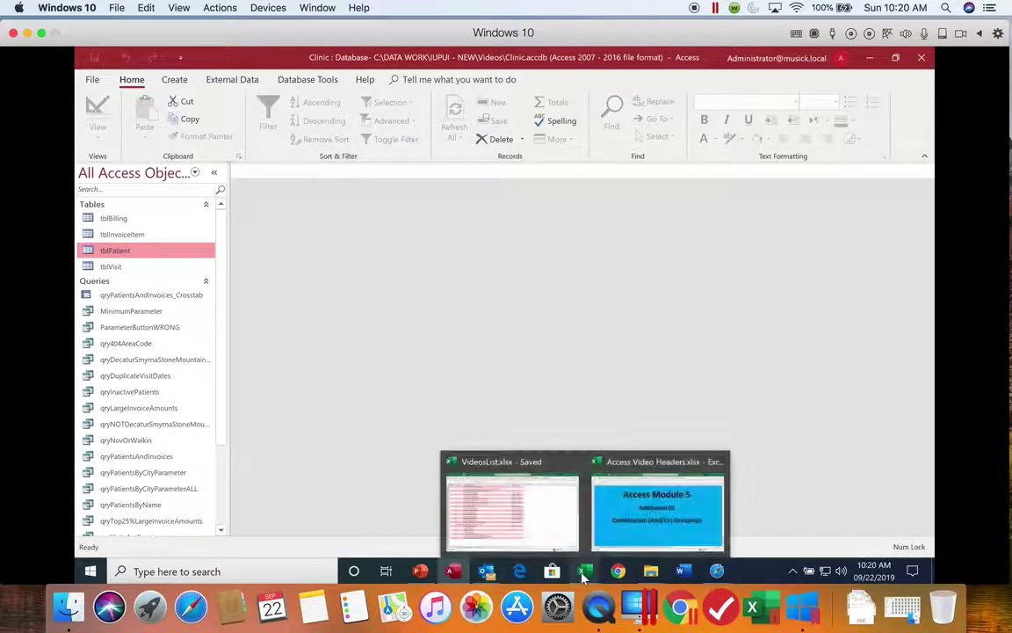
{"action": "left_click", "coordinate": [631, 481]}
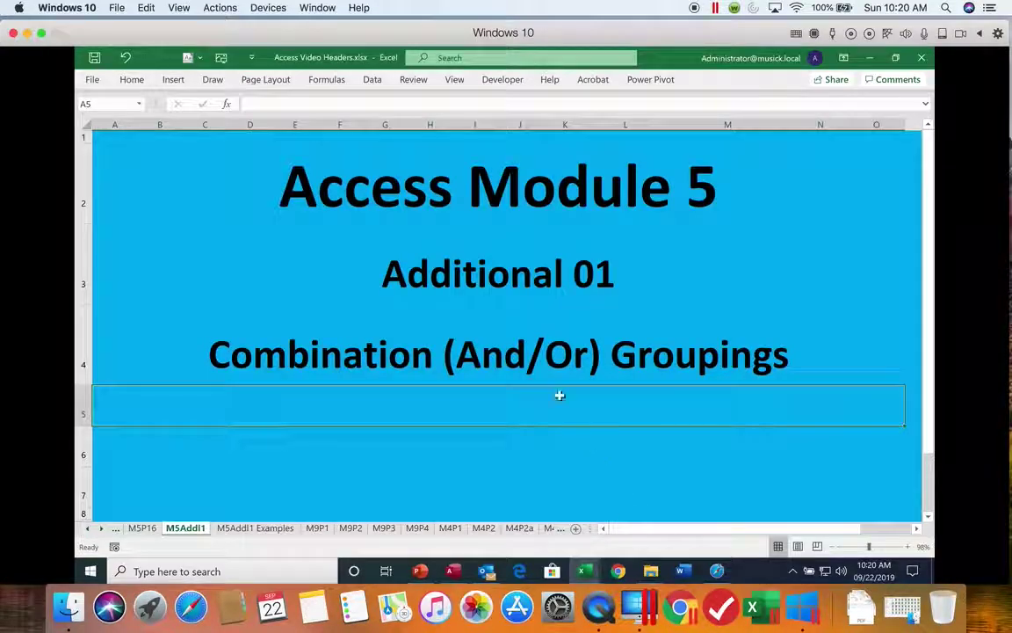
{"action": "left_click", "coordinate": [260, 528]}
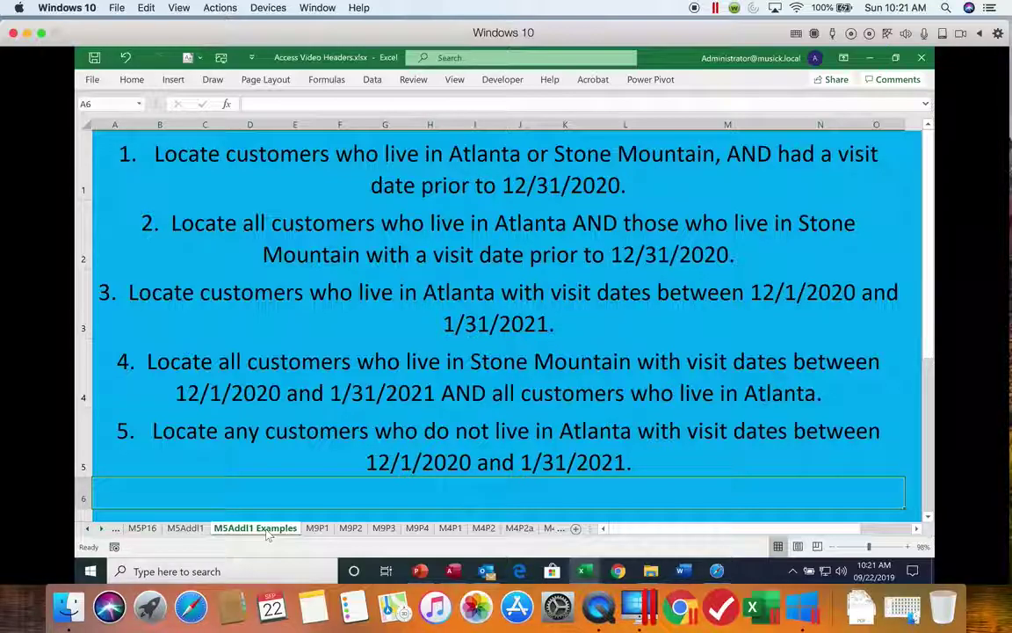
- Replace the word "customers" with "patients" in example sentences 1 and 2, in cells A1 and A2
{"action": "left_click", "coordinate": [235, 158]}
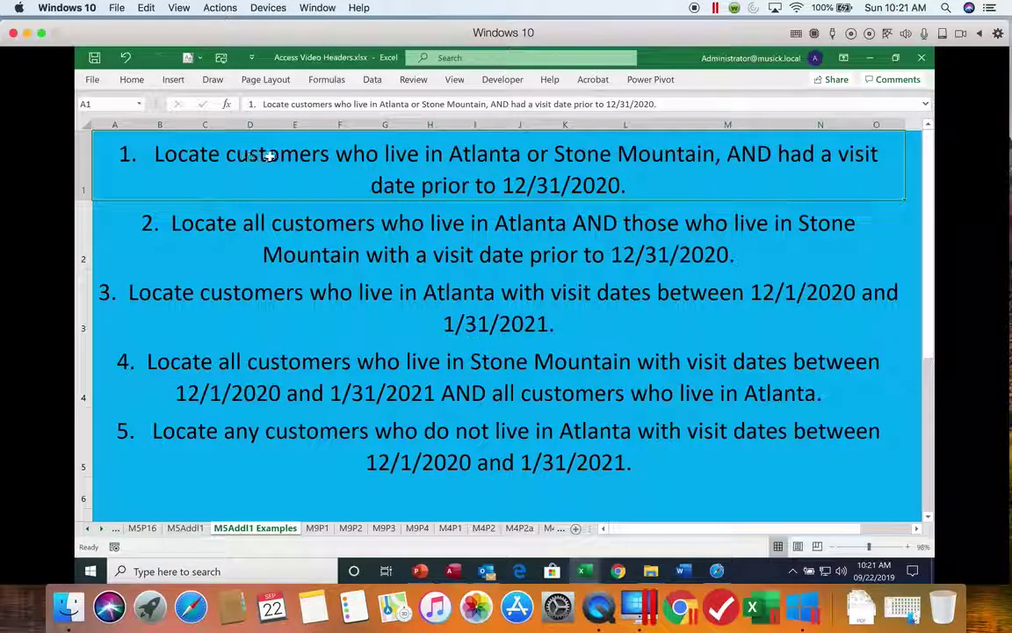
{"action": "left_click_drag", "start_coordinate": [291, 104], "coordinate": [337, 104]}
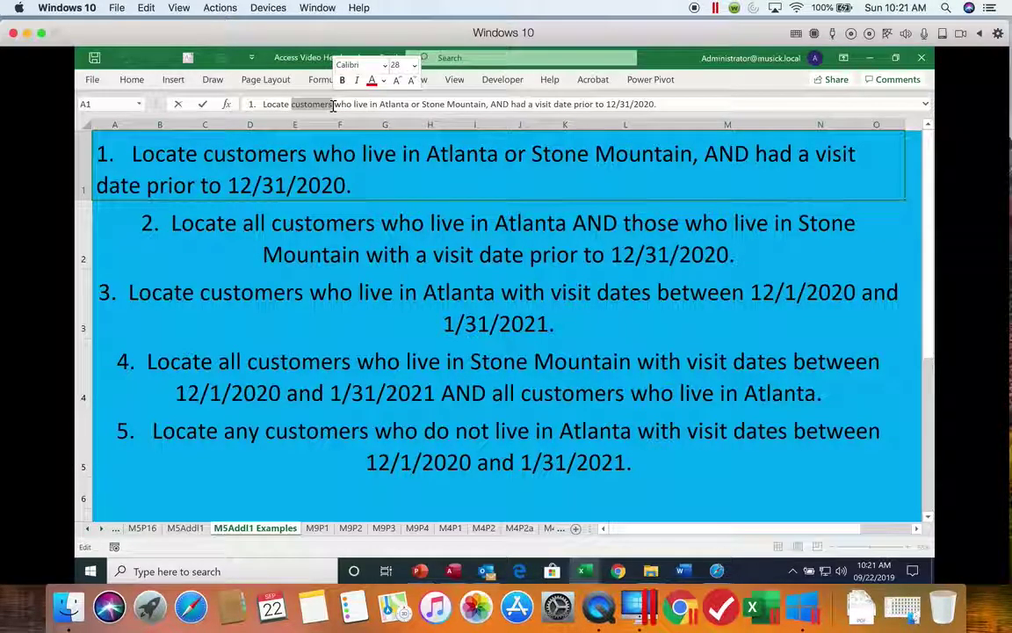
{"action": "type", "text": "patients"}
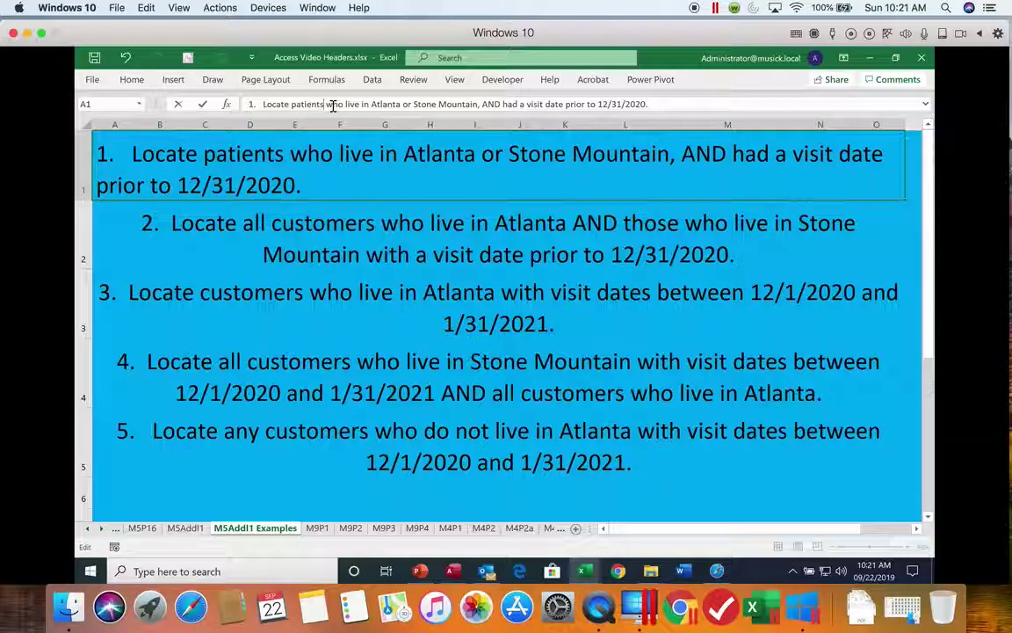
{"action": "left_click", "coordinate": [303, 221]}
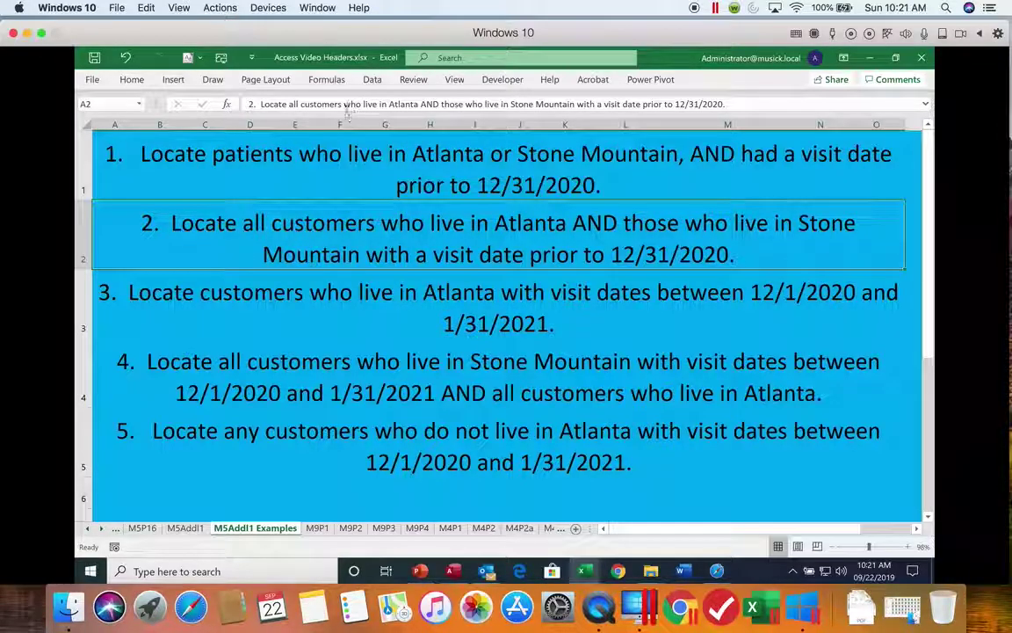
{"action": "left_click_drag", "start_coordinate": [298, 104], "coordinate": [343, 105]}
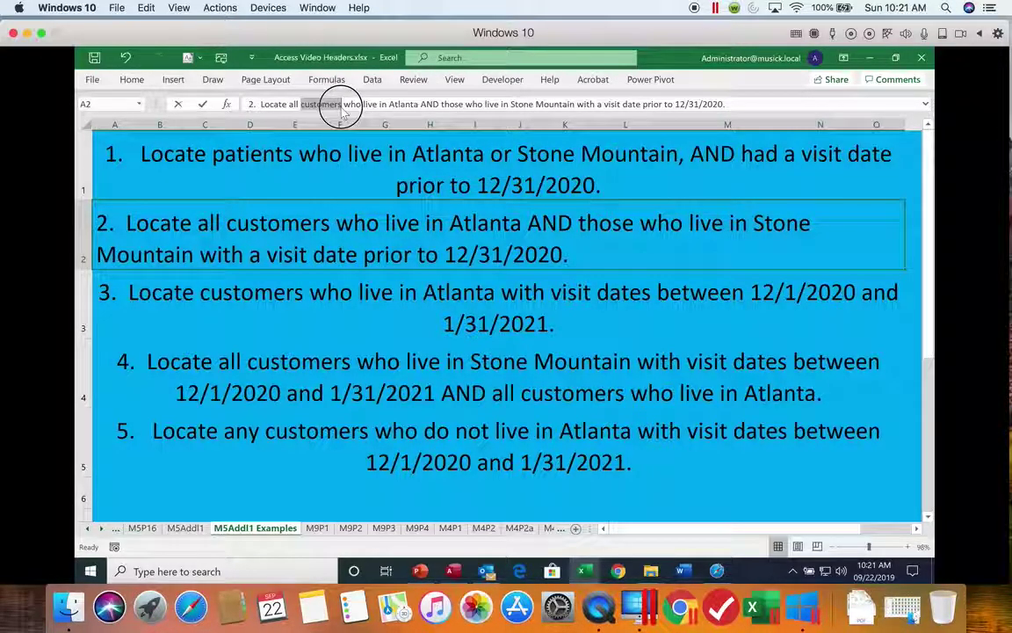
{"action": "type", "text": "patients"}
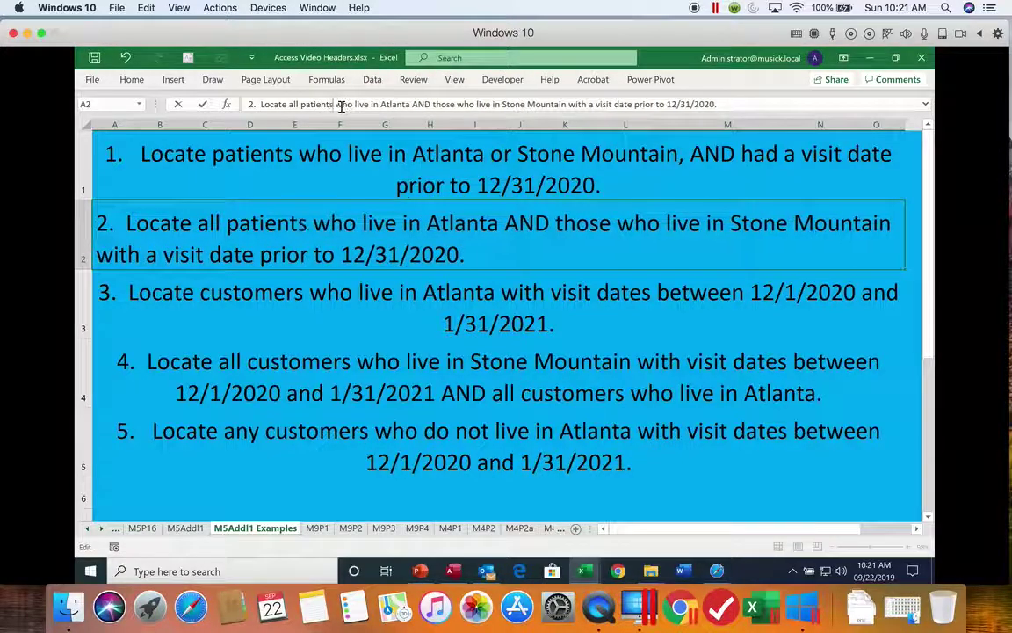
{"action": "key", "text": "Return"}
- Replace "customers" with "patients" in example 3 and the first "customers" with "patients" in example 4, cells A3 and A4
{"action": "left_click", "coordinate": [324, 103]}
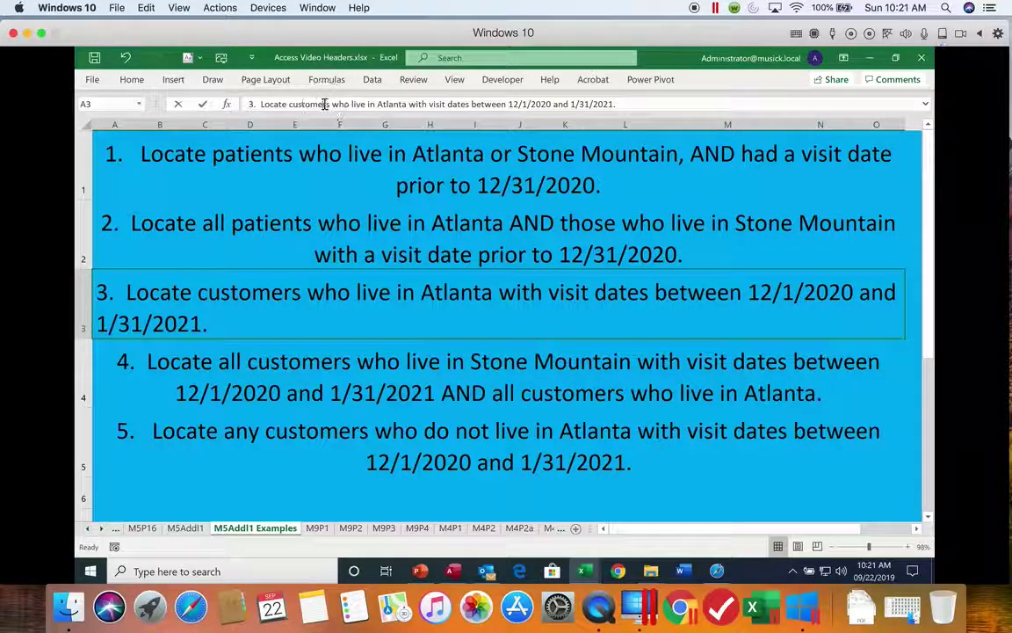
{"action": "double_click", "coordinate": [324, 103]}
{"action": "type", "text": "patients"}
{"action": "key", "text": "Return"}
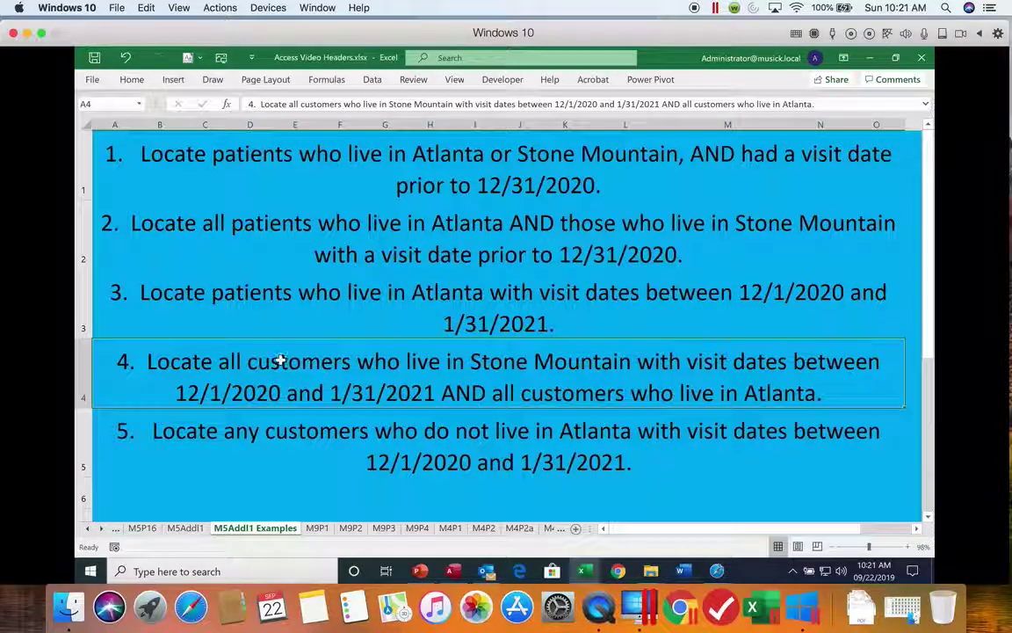
{"action": "left_click", "coordinate": [319, 103]}
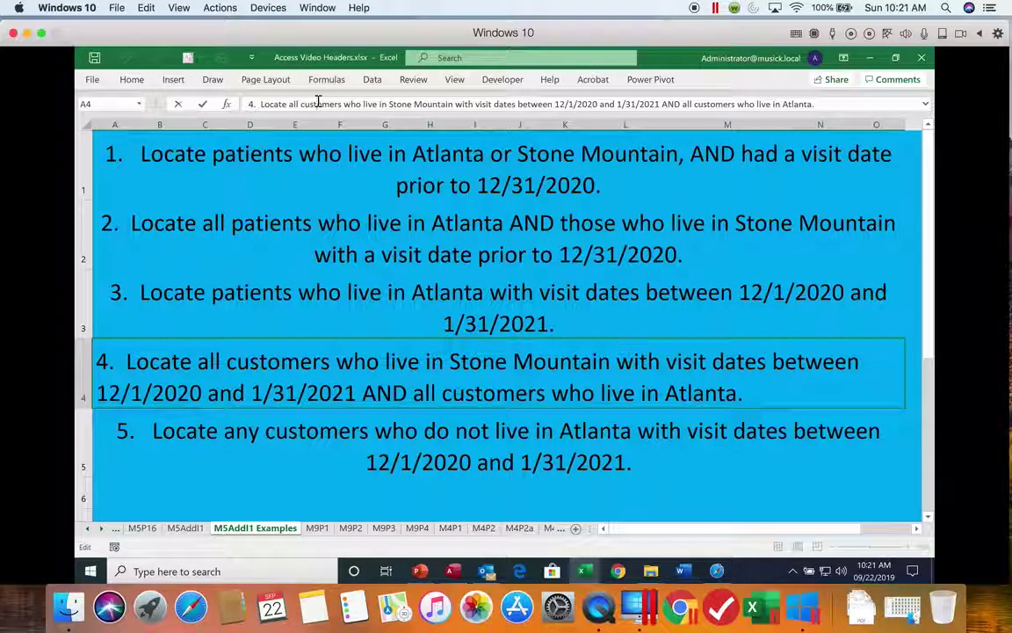
{"action": "double_click", "coordinate": [273, 369]}
{"action": "type", "text": "patient"}
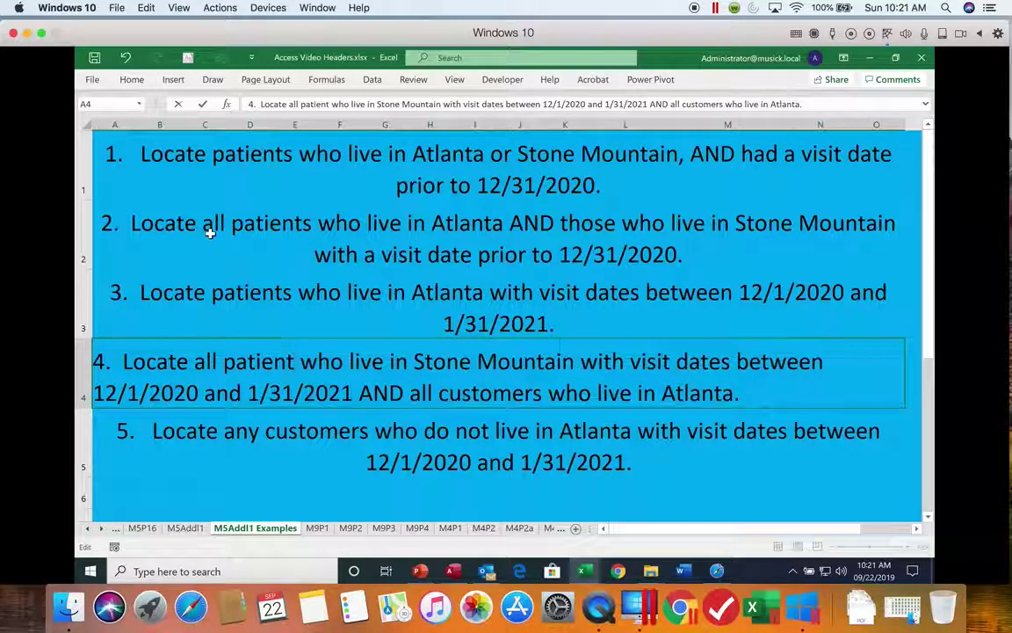
{"action": "type", "text": "s"}
{"action": "key", "text": "Return"}
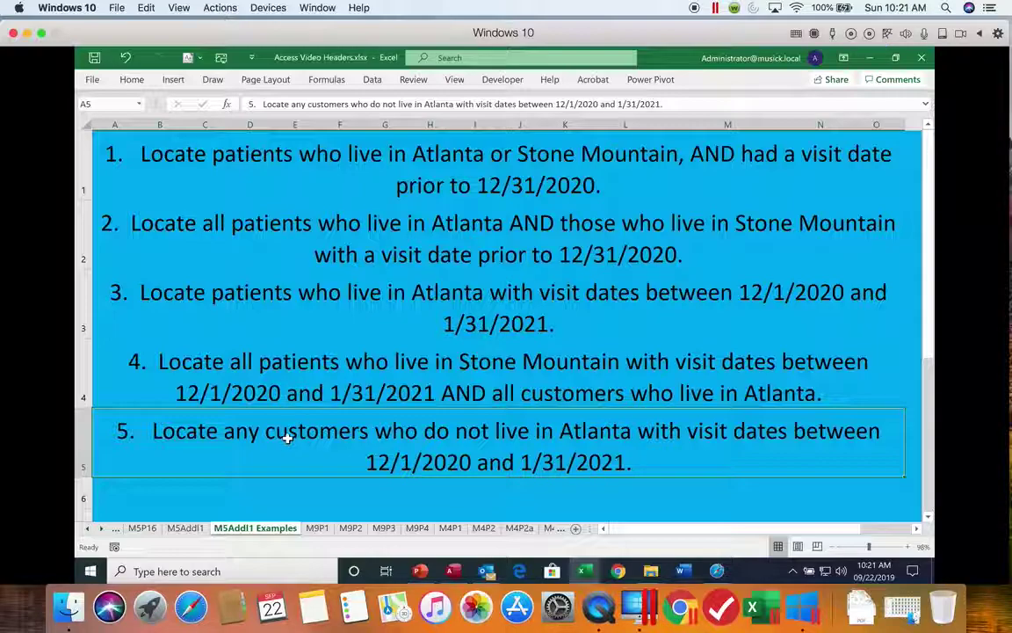
- Replace the word "customers" with "Patients" in example sentence 5, in cell A5
{"action": "double_click", "coordinate": [323, 104]}
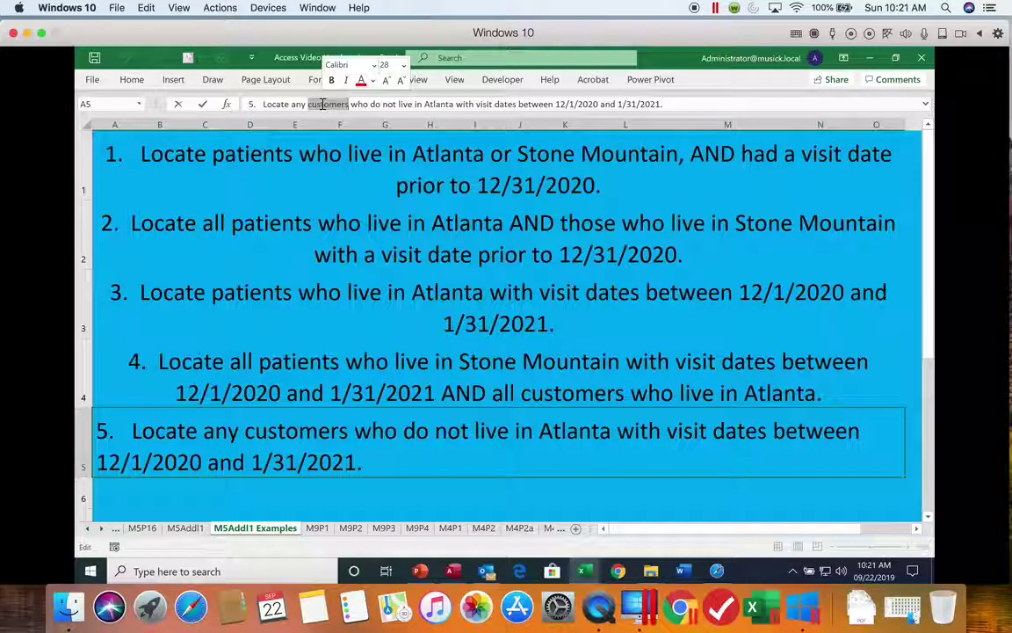
{"action": "type", "text": "Patients"}
{"action": "key", "text": "Return"}
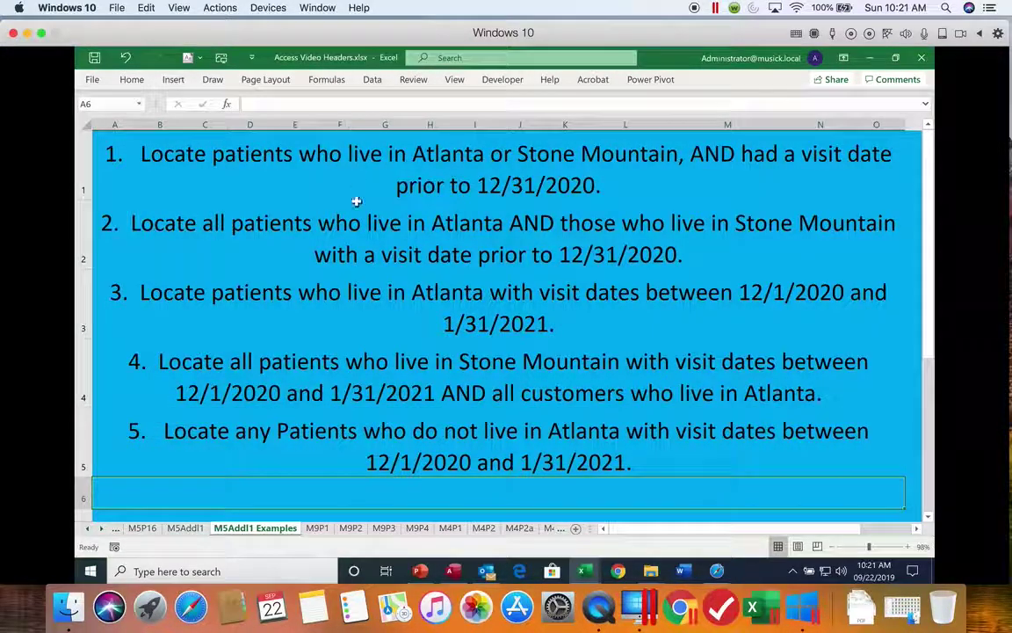
- Switch to the Clinic database in Access and start a new query in Design view containing the tables tblPatient and tblVisit
{"action": "left_click", "coordinate": [328, 176]}
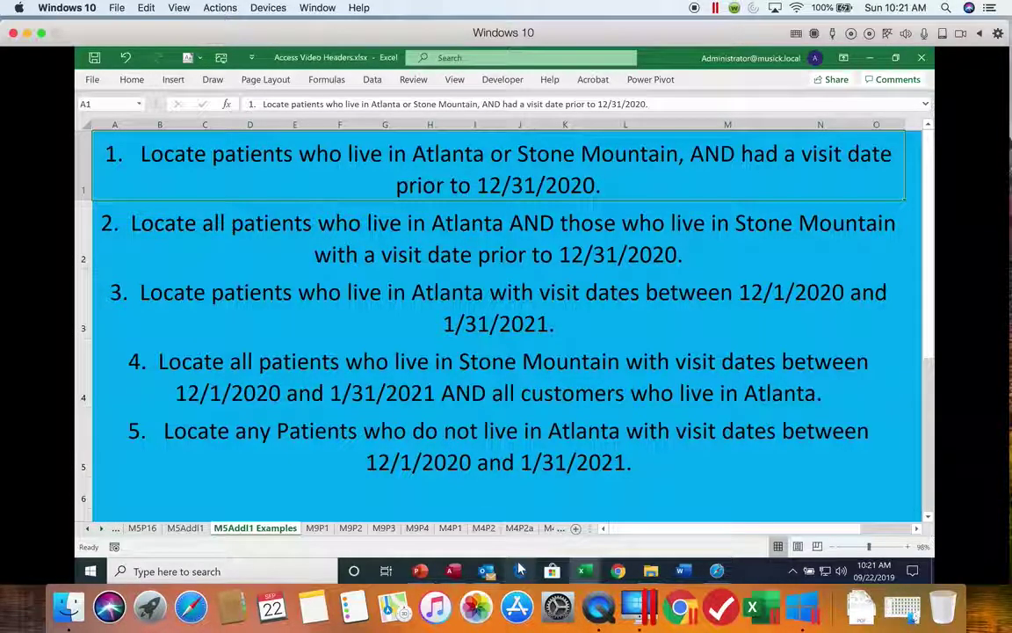
{"action": "left_click", "coordinate": [452, 571]}
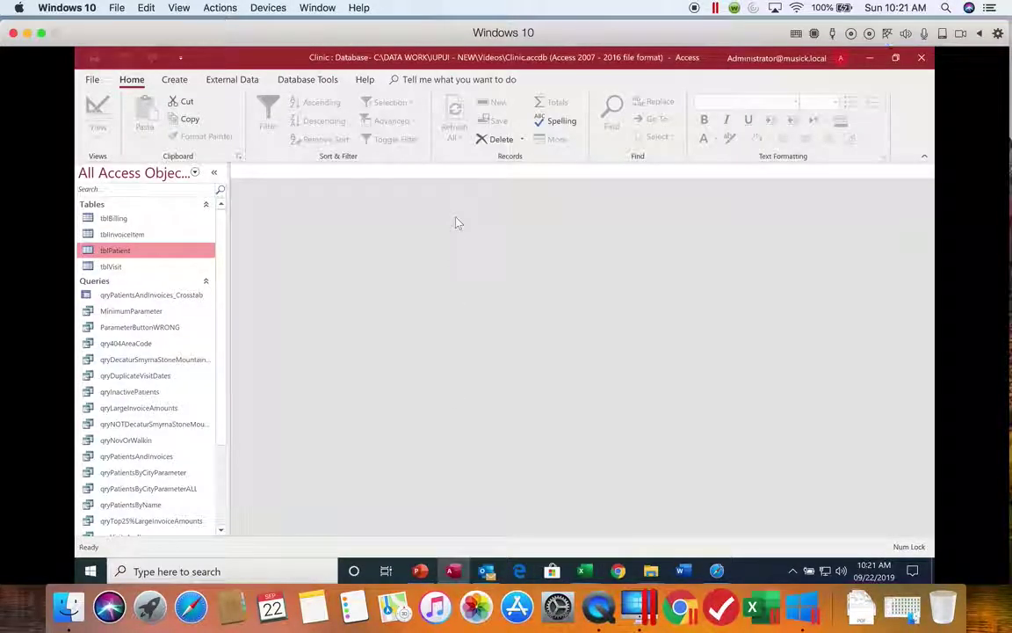
{"action": "left_click", "coordinate": [178, 80]}
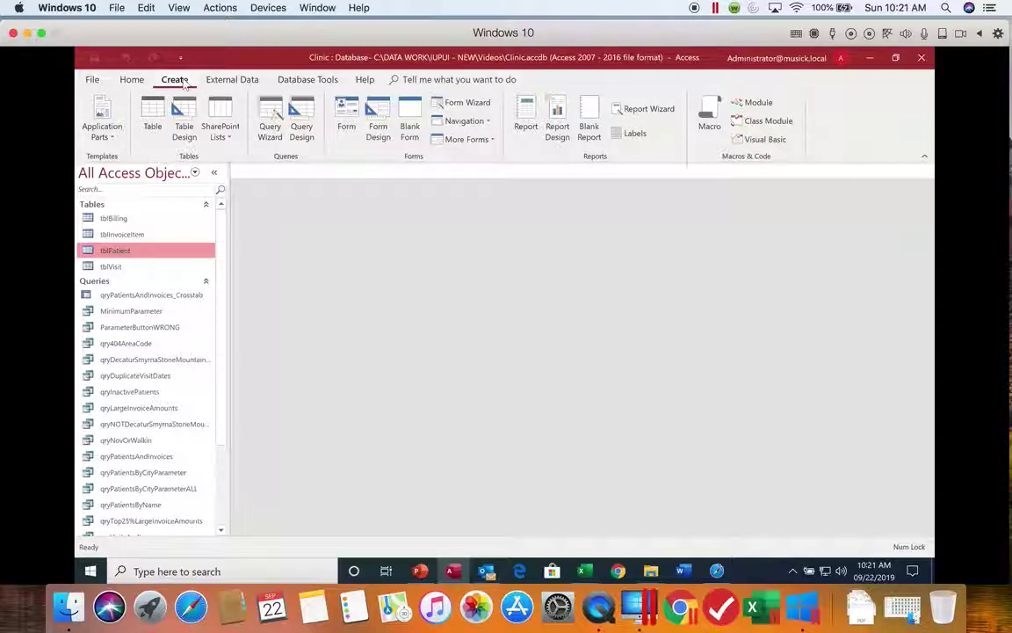
{"action": "left_click", "coordinate": [300, 130]}
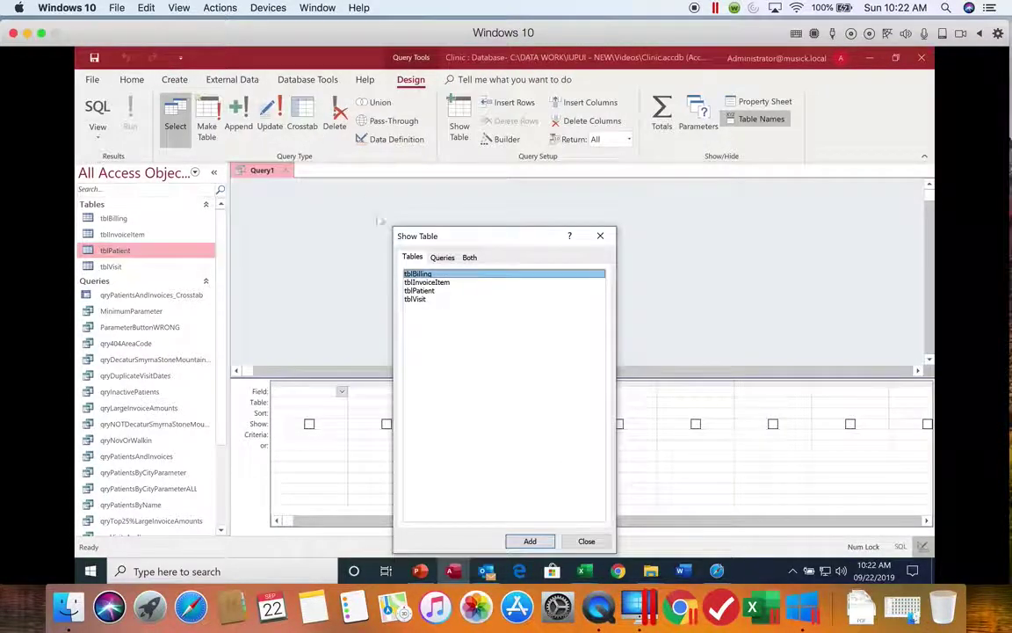
{"action": "double_click", "coordinate": [431, 291]}
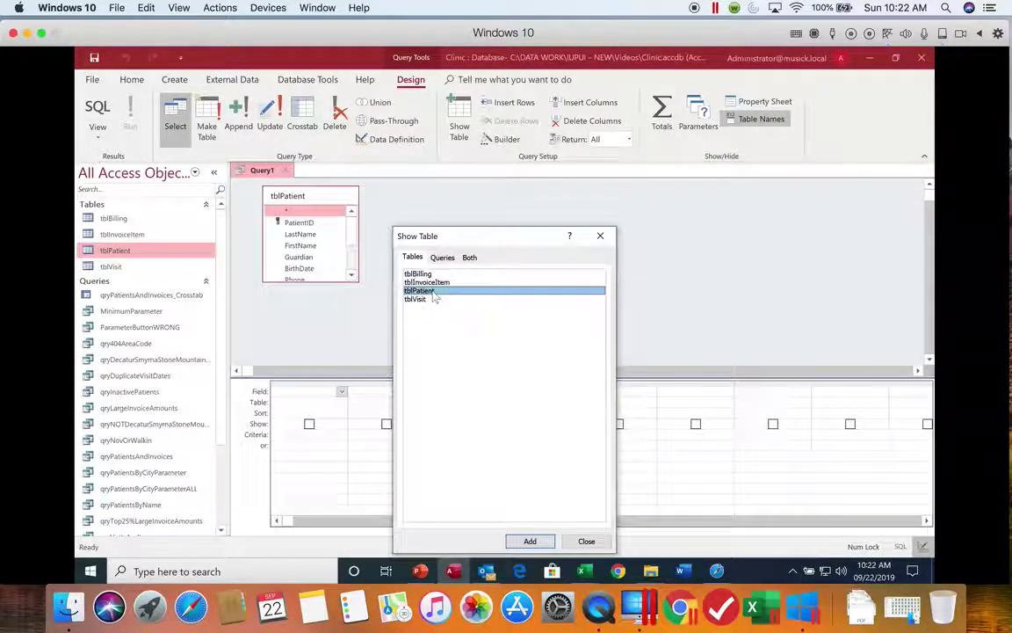
{"action": "left_click", "coordinate": [427, 301]}
{"action": "double_click", "coordinate": [427, 300]}
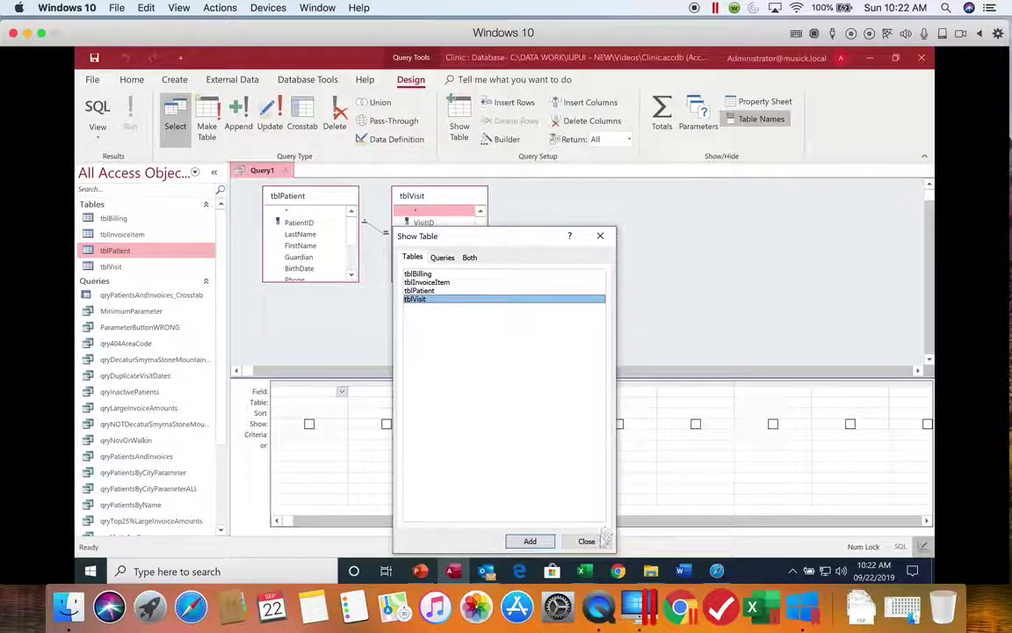
- Close the Show Table dialog and enlarge the tblVisit and tblPatient field lists to show all their fields
{"action": "key", "text": "Escape"}
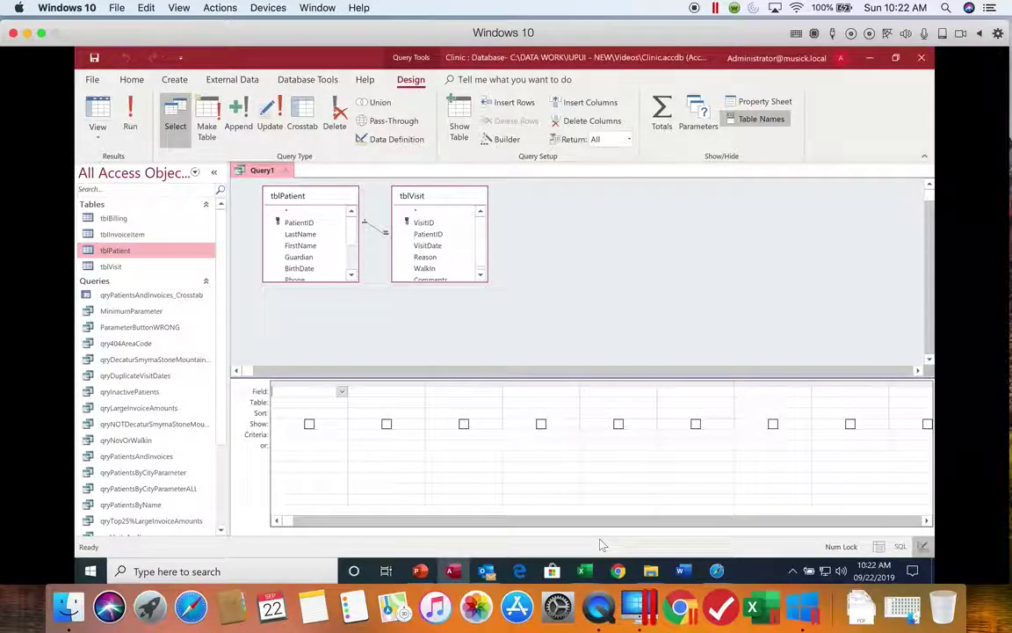
{"action": "left_click", "coordinate": [470, 280]}
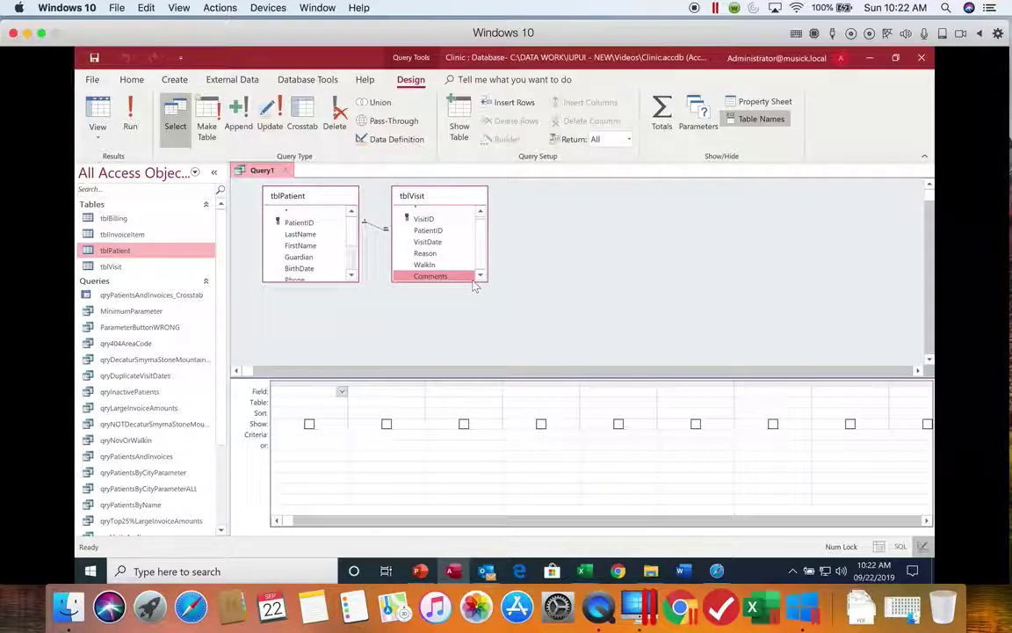
{"action": "left_click", "coordinate": [469, 294]}
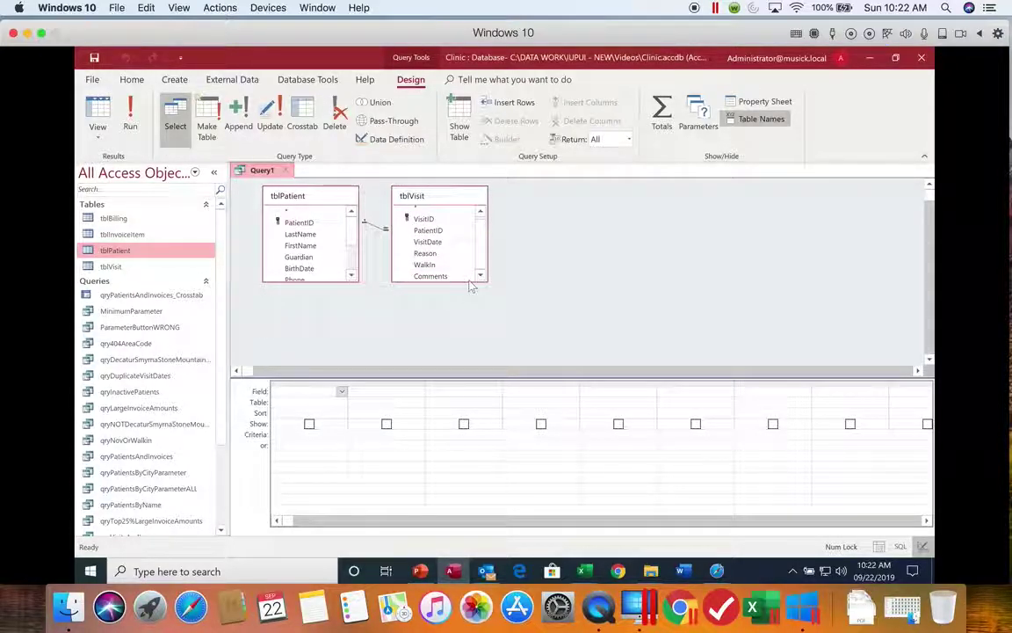
{"action": "left_click_drag", "start_coordinate": [469, 279], "coordinate": [468, 302]}
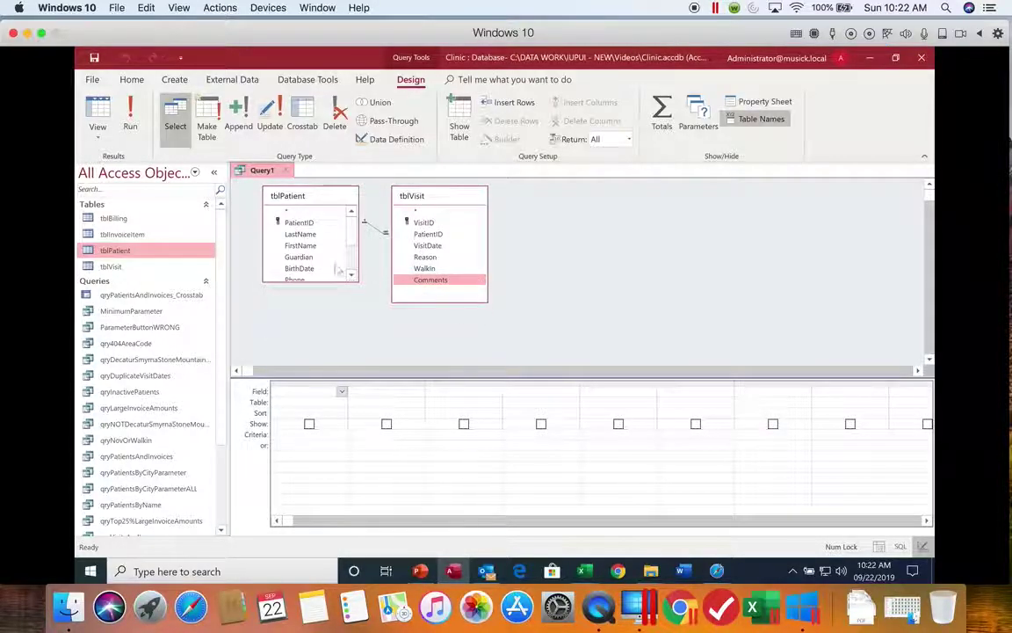
{"action": "left_click", "coordinate": [331, 278]}
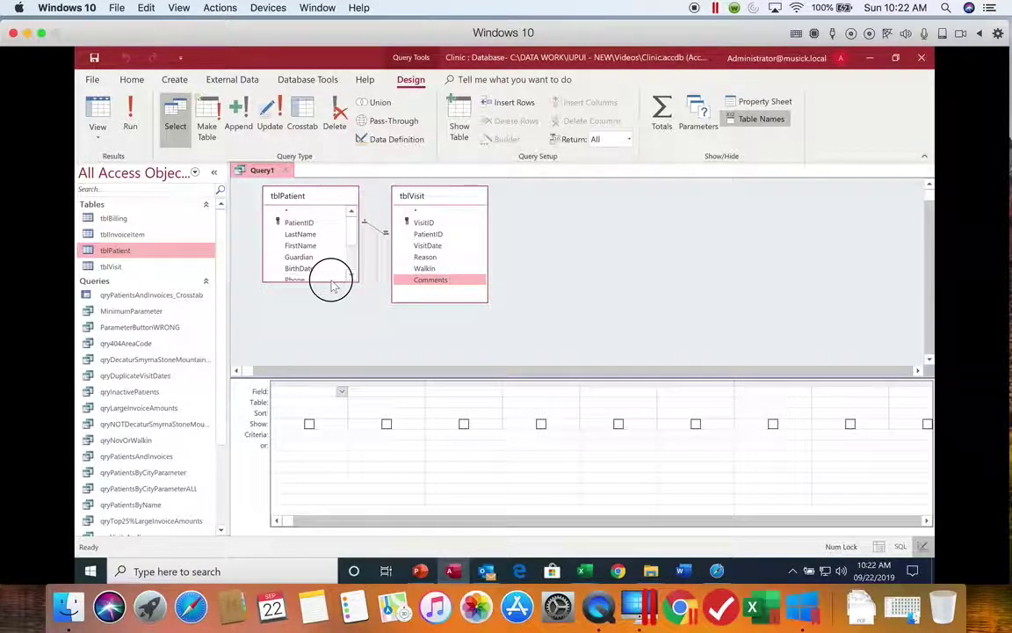
{"action": "left_click_drag", "start_coordinate": [331, 278], "coordinate": [332, 348]}
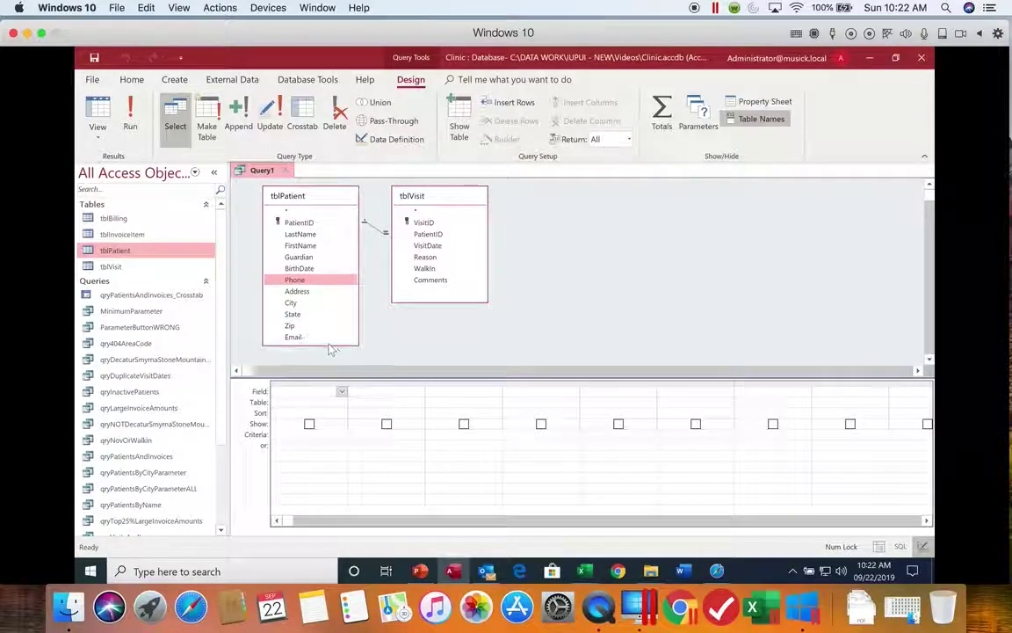
- Add PatientID, LastName, FirstName and City from tblPatient and VisitDate from tblVisit to the query grid
{"action": "double_click", "coordinate": [320, 225]}
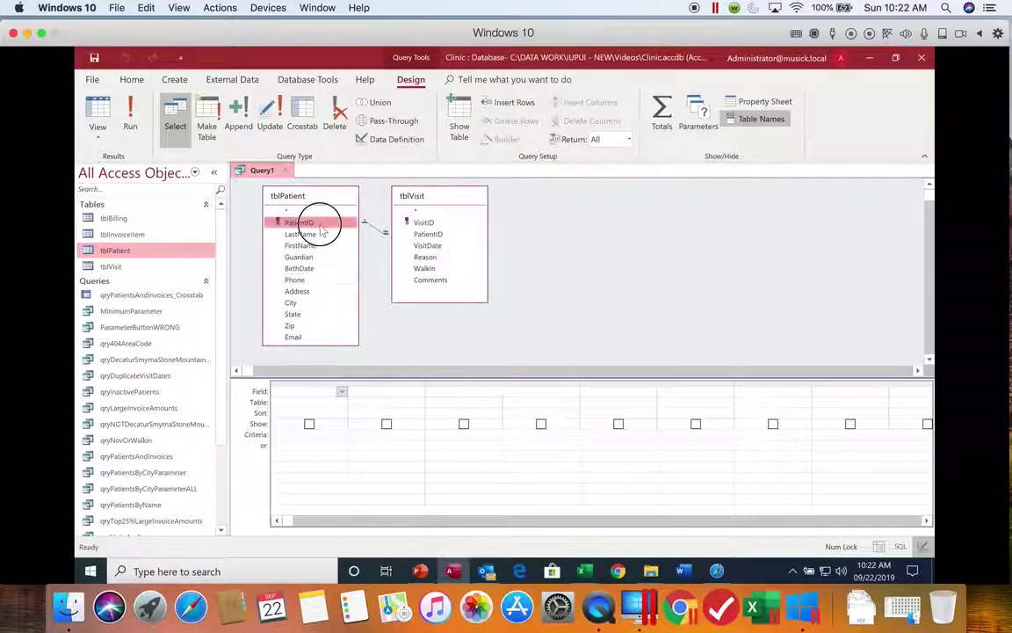
{"action": "double_click", "coordinate": [318, 233]}
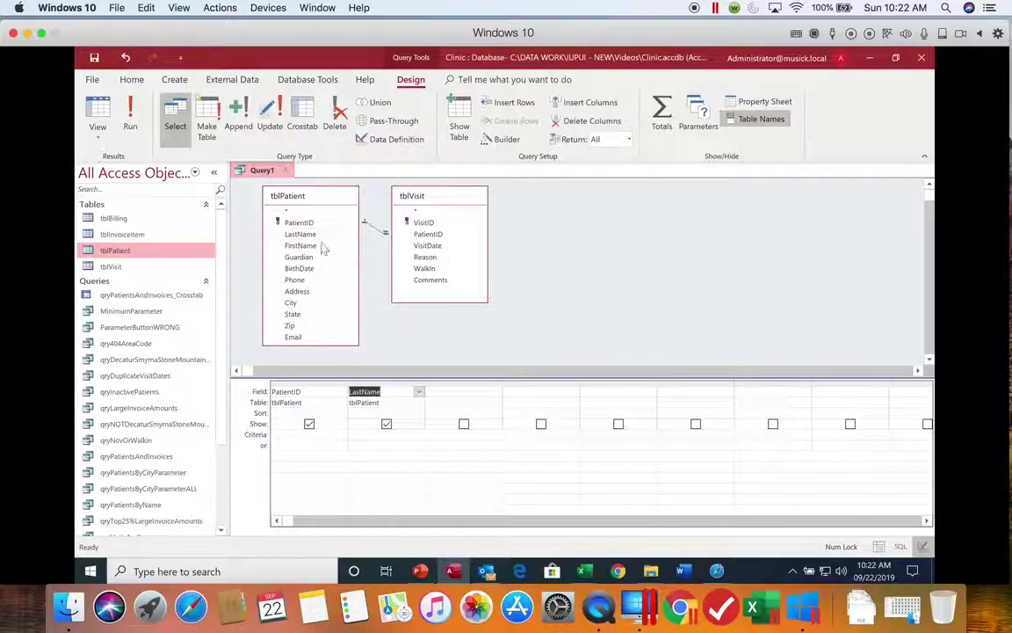
{"action": "double_click", "coordinate": [323, 246]}
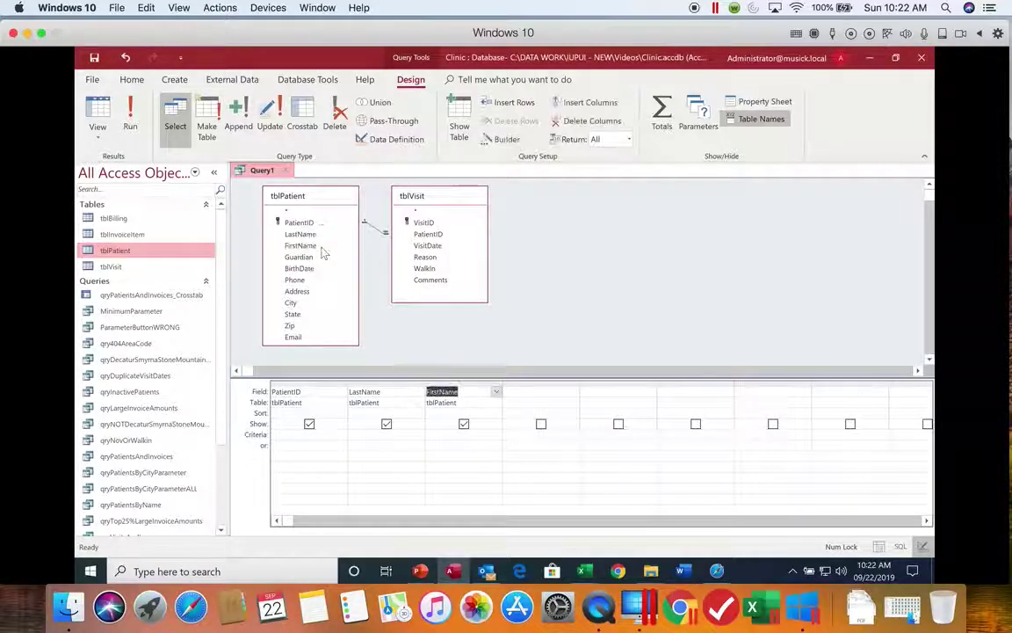
{"action": "double_click", "coordinate": [322, 303]}
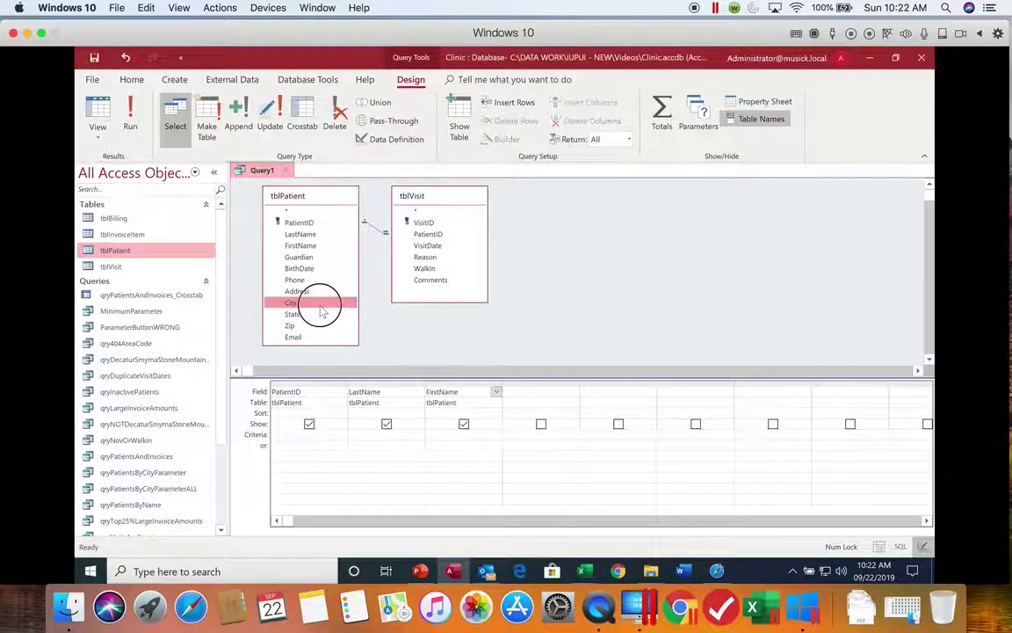
{"action": "double_click", "coordinate": [458, 247]}
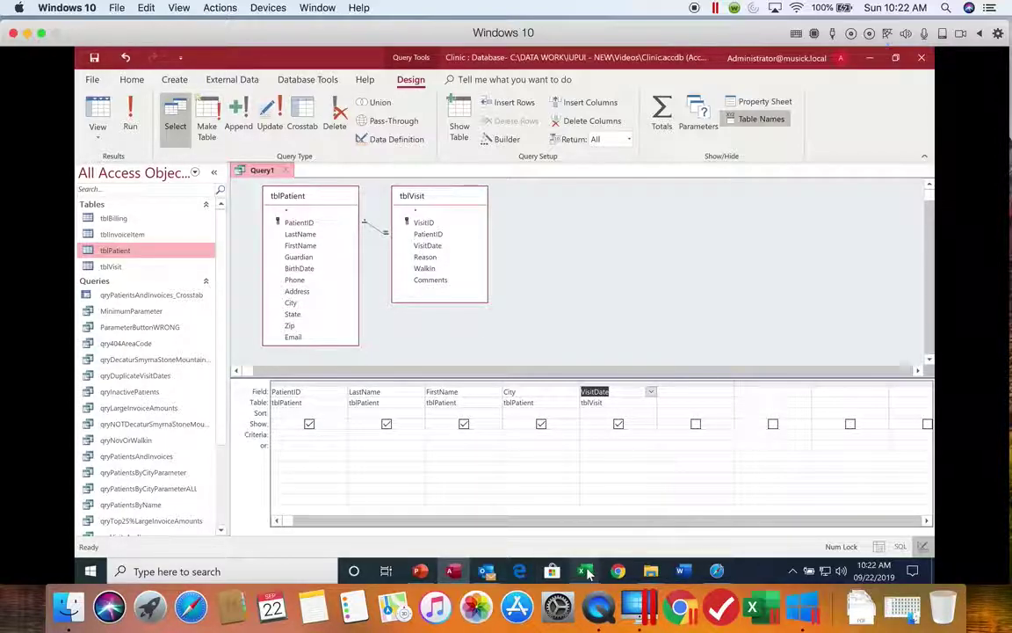
- Check example 1 in the Excel workbook, return to Access, set the City criterion to In ("Atlanta","Stone Mountain") and widen the City column to fit
{"action": "mouse_move", "coordinate": [582, 572]}
{"action": "left_click", "coordinate": [659, 506]}
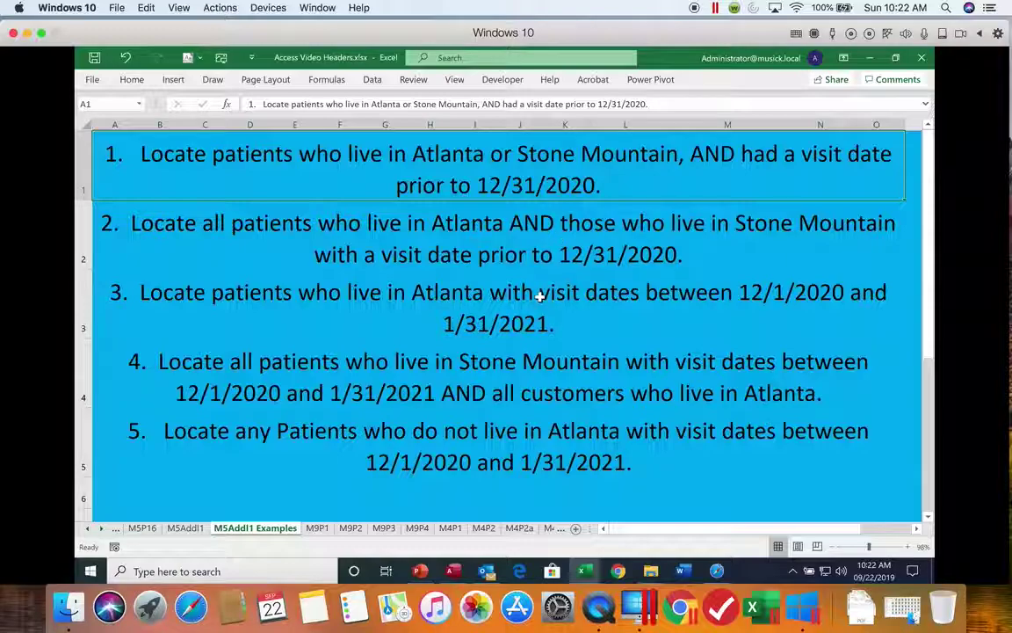
{"action": "left_click", "coordinate": [454, 574]}
{"action": "left_click", "coordinate": [508, 434]}
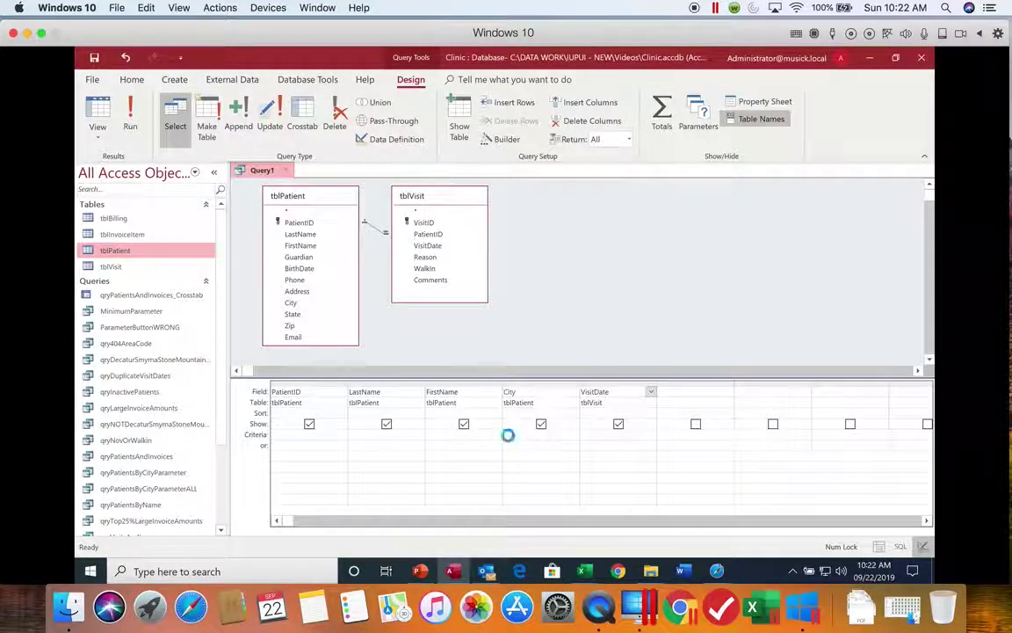
{"action": "type", "text": "["}
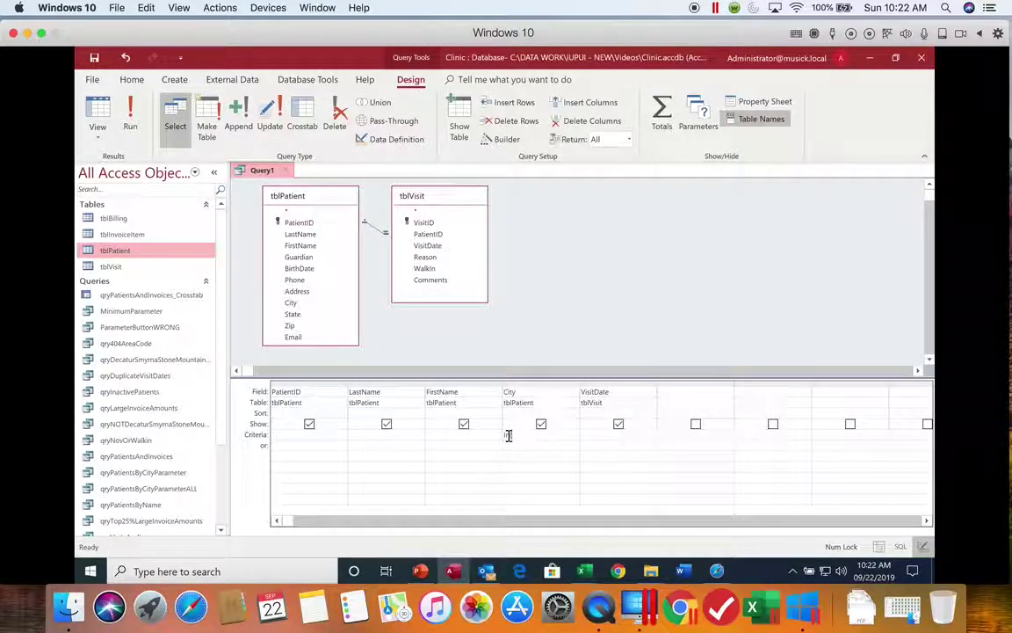
{"action": "type", "text": "Enant"}
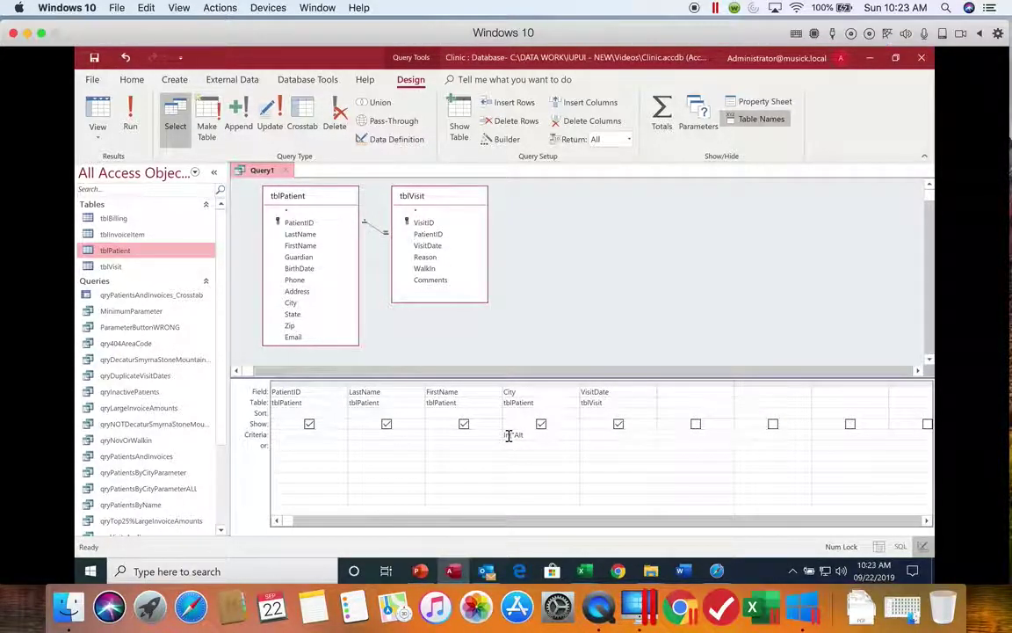
{"action": "type", "text": "a\","}
{"action": "type", "text": " \"Ston"}
{"action": "type", "text": "em"}
{"action": "type", "text": " Mountain\""}
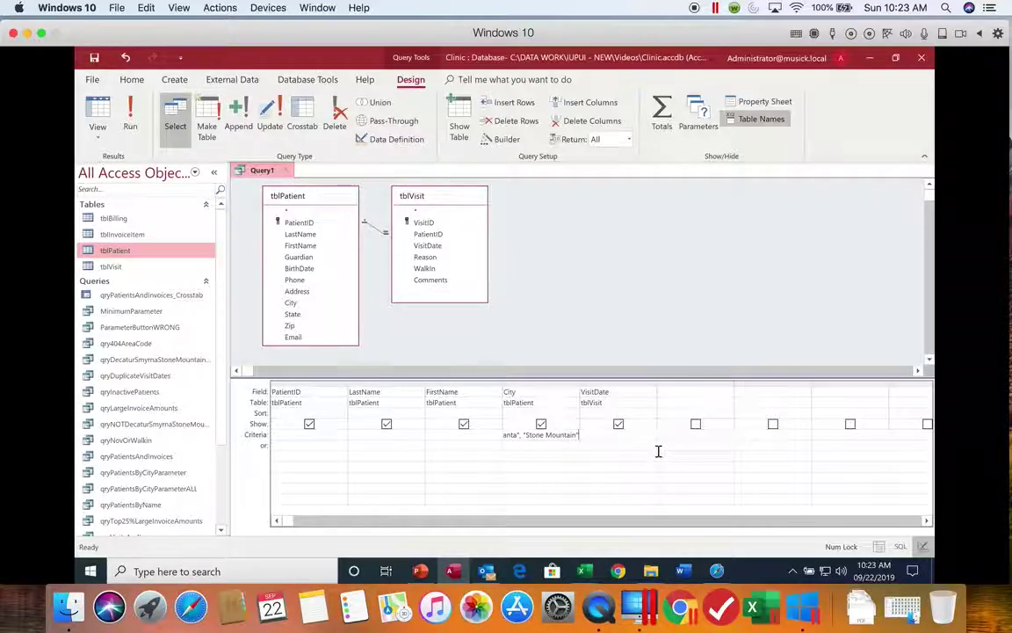
{"action": "key", "text": "Return"}
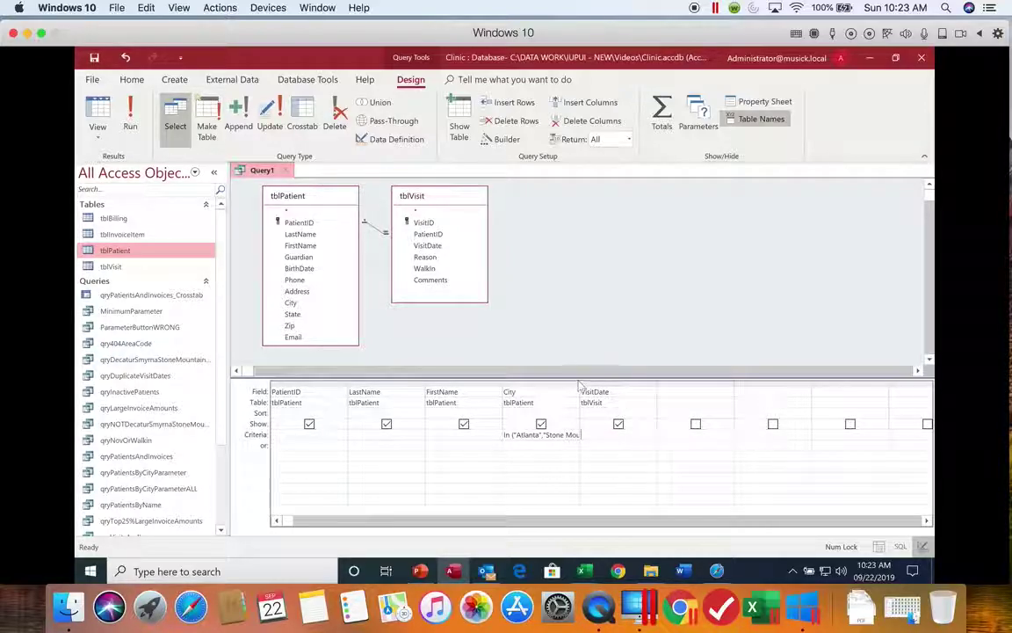
{"action": "left_click_drag", "start_coordinate": [580, 384], "coordinate": [607, 386]}
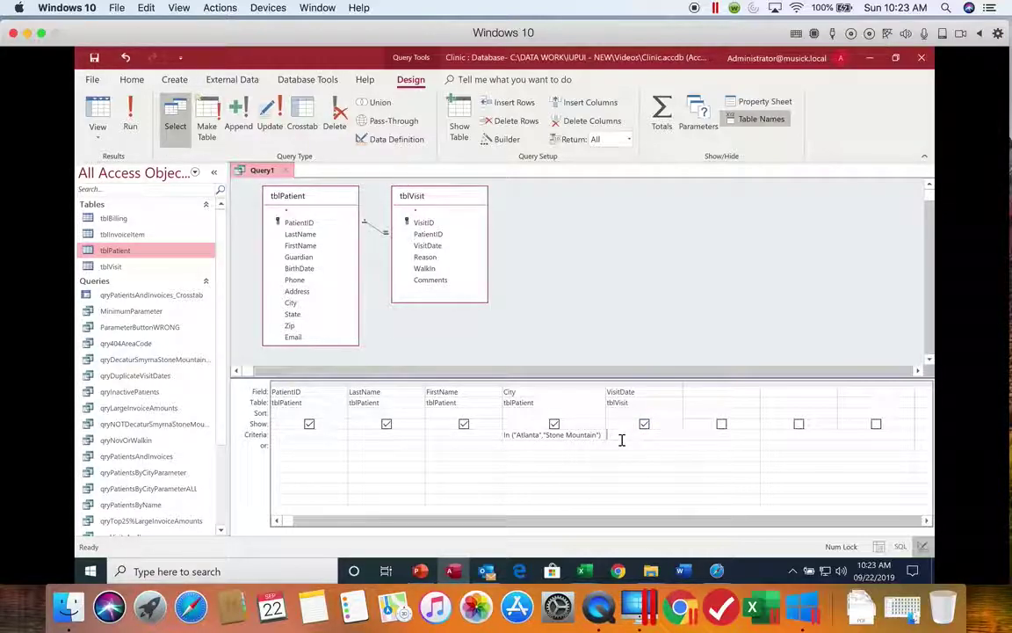
- Set the VisitDate criterion to <#12/31/2020# on the same criteria row and run the query
{"action": "type", "text": "<12/1/2020"}
{"action": "key", "text": "Tab"}
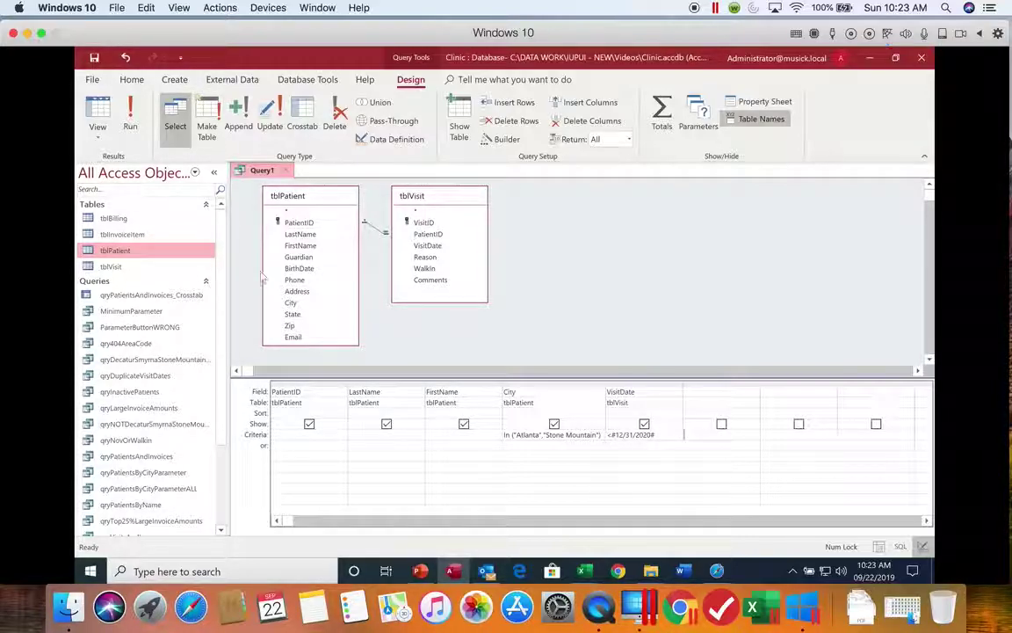
{"action": "left_click", "coordinate": [611, 434]}
{"action": "type", "text": "#"}
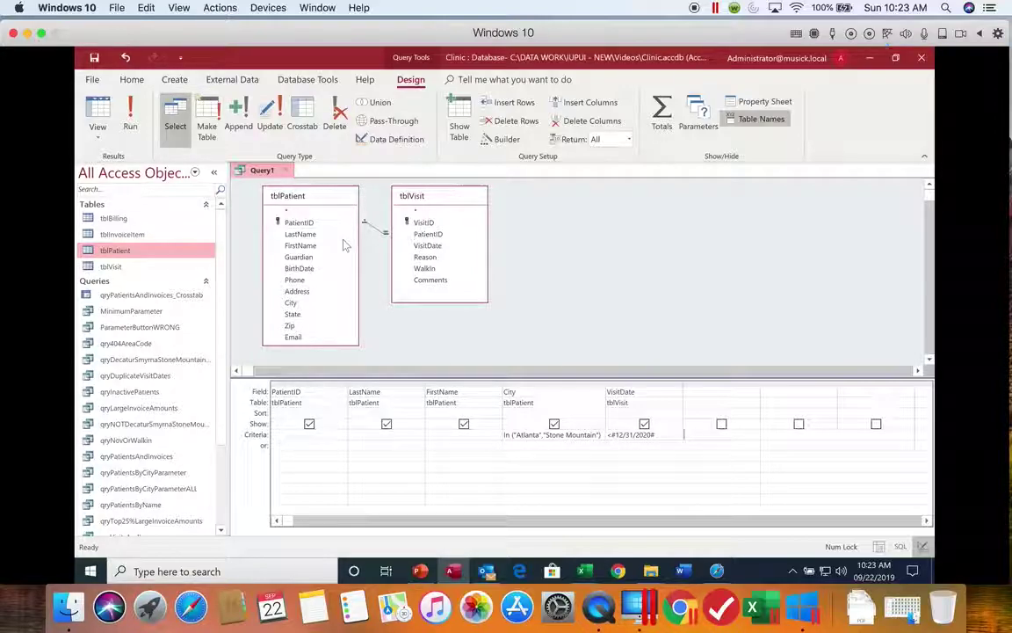
{"action": "left_click", "coordinate": [132, 125]}
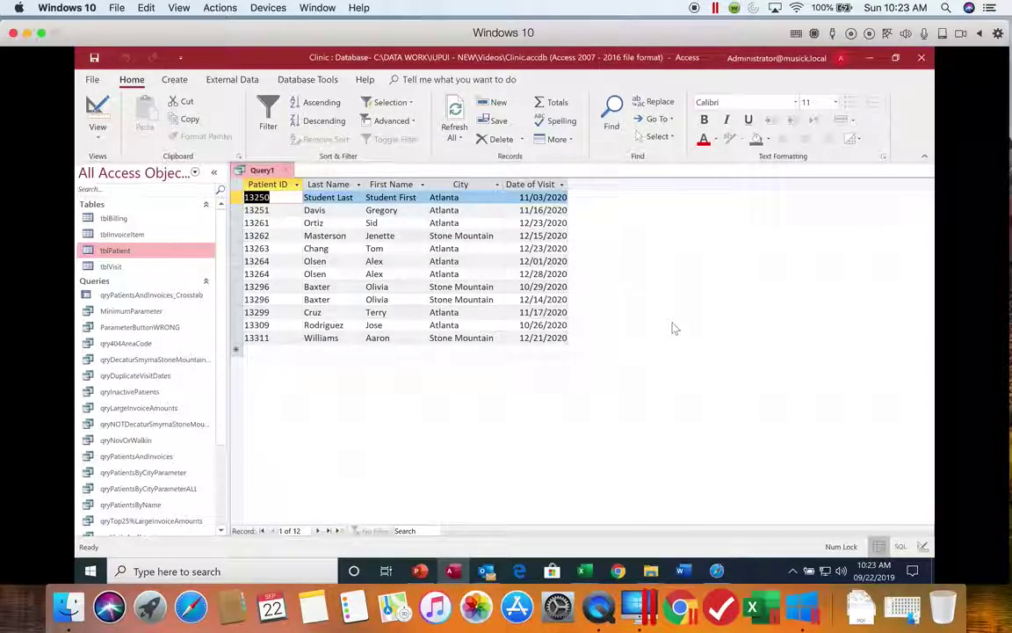
- Save the query as Additional01 and close it
{"action": "left_click", "coordinate": [94, 58]}
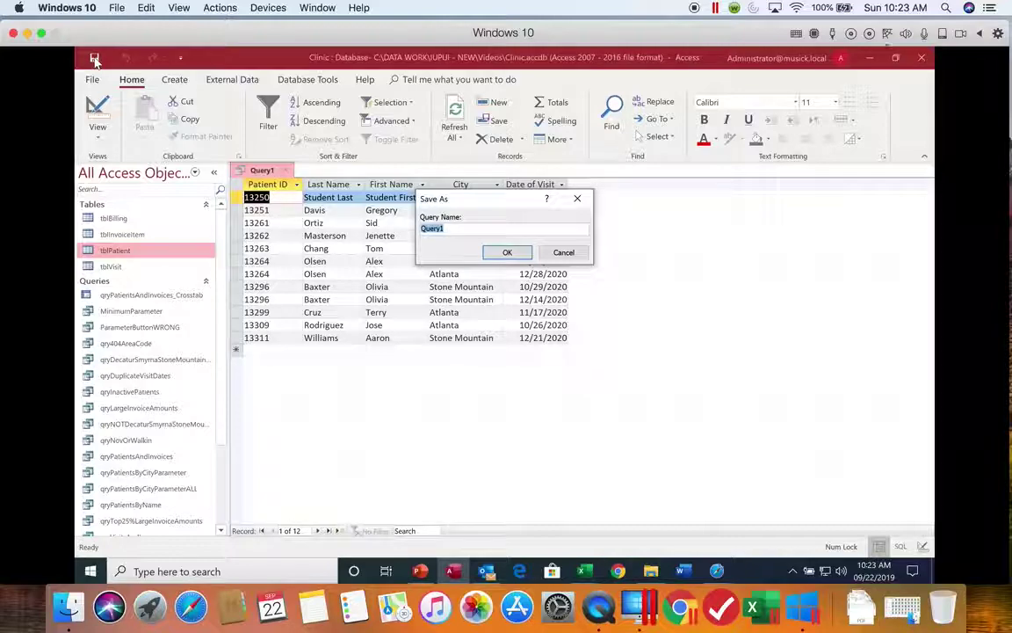
{"action": "type", "text": "Additiona"}
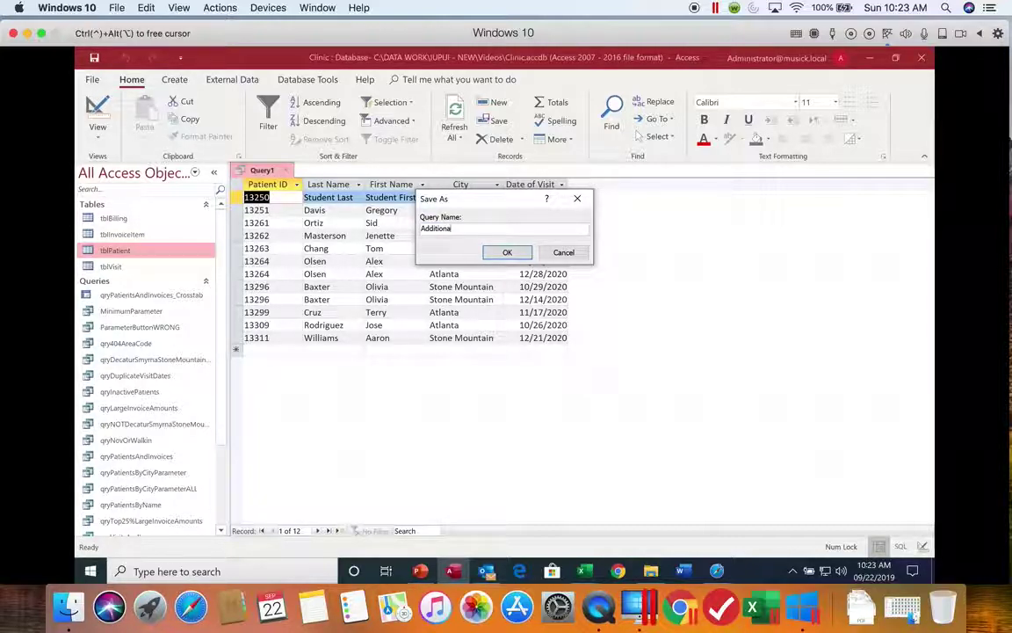
{"action": "type", "text": "l01"}
{"action": "key", "text": "Return"}
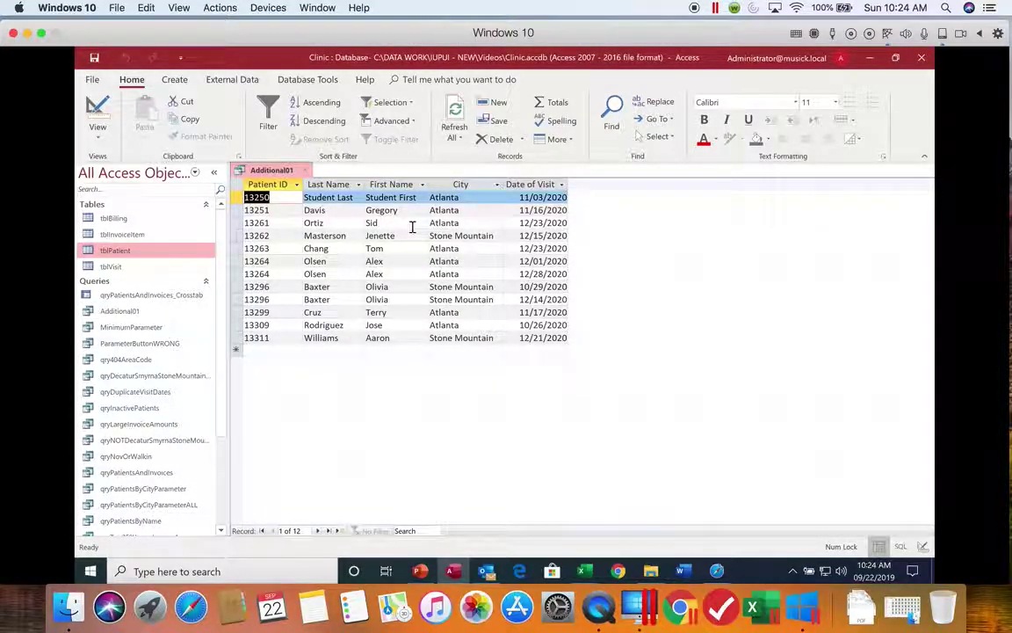
{"action": "left_click", "coordinate": [302, 169]}
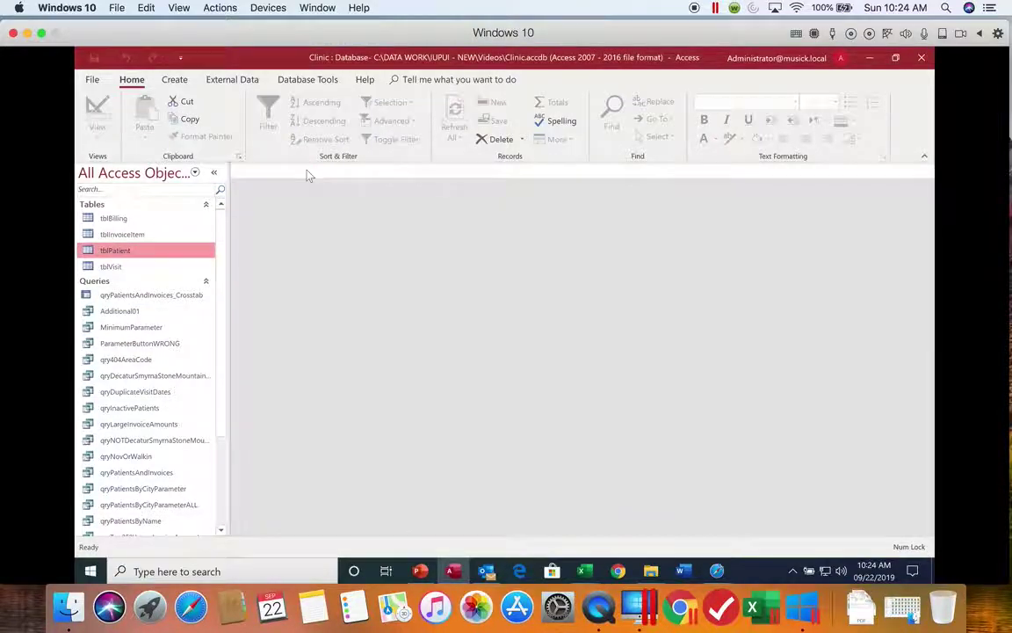
- Duplicate the Additional01 query under the name Additional02
{"action": "right_click", "coordinate": [131, 315]}
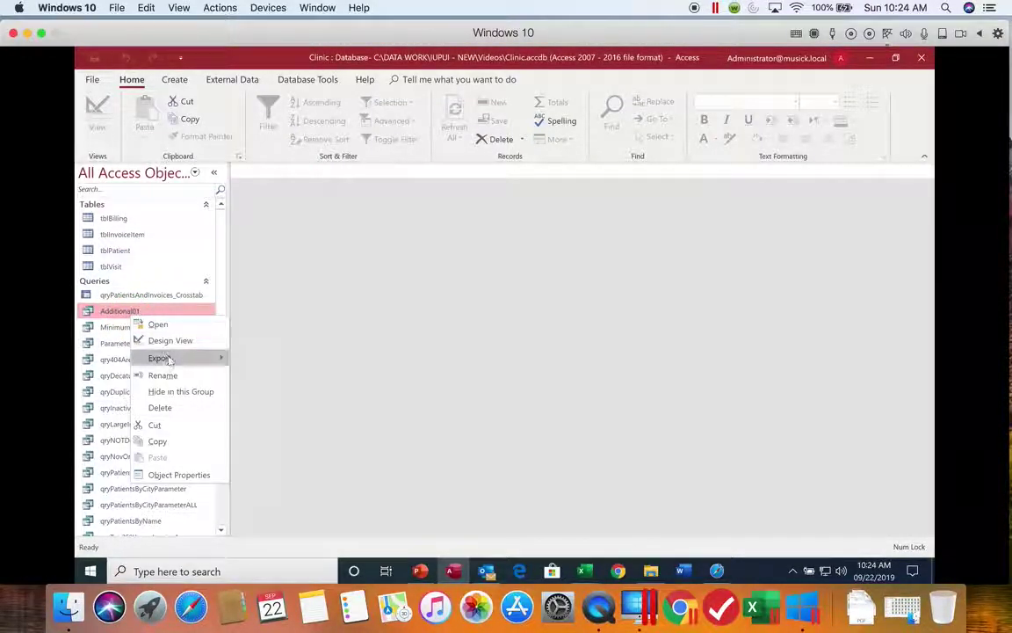
{"action": "left_click", "coordinate": [162, 441]}
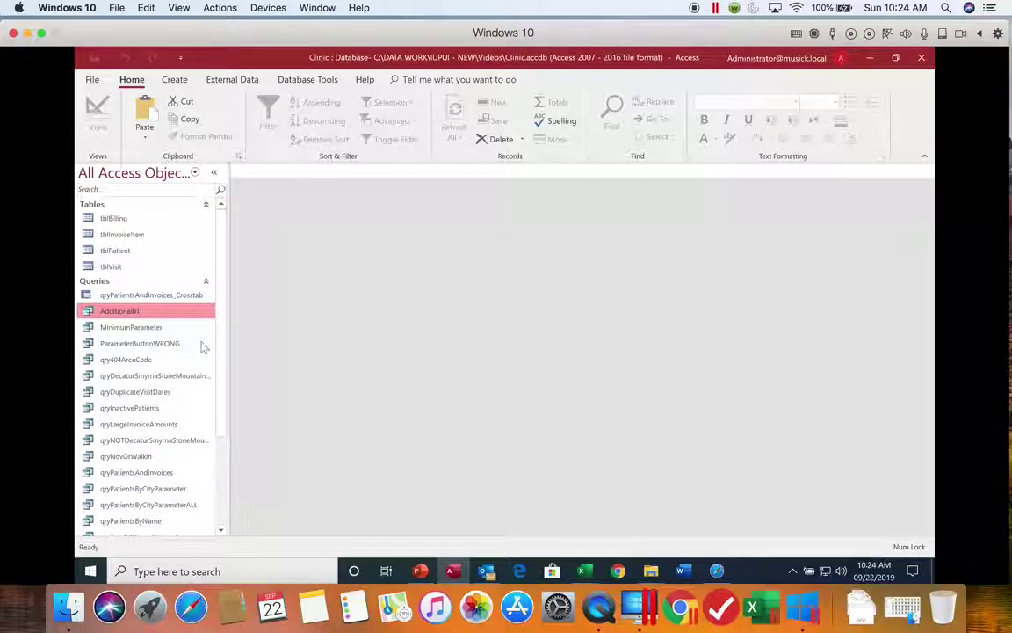
{"action": "left_click", "coordinate": [201, 343]}
{"action": "right_click", "coordinate": [200, 313]}
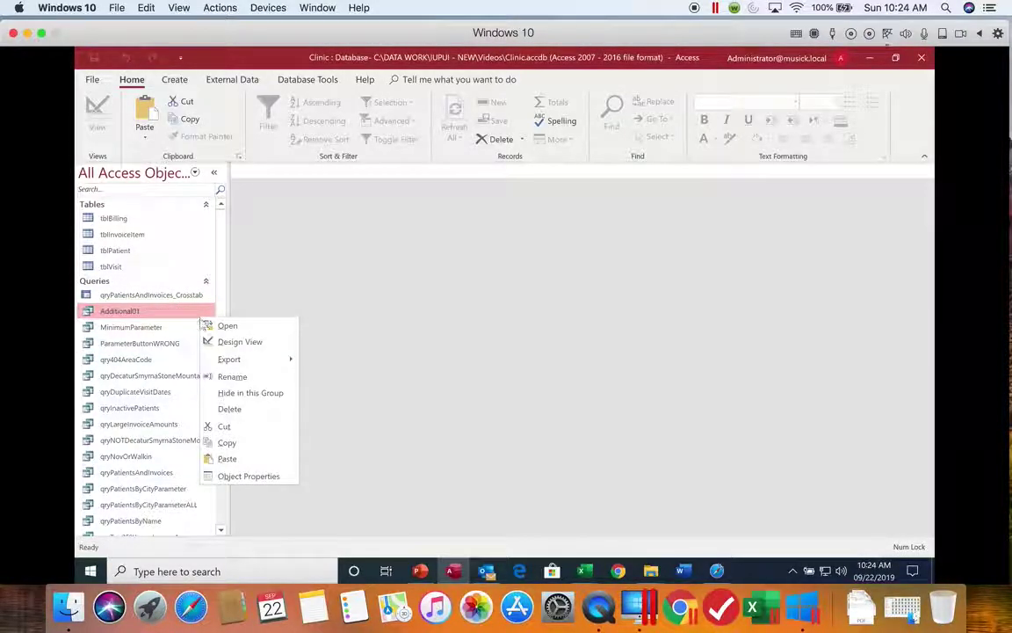
{"action": "left_click", "coordinate": [221, 459]}
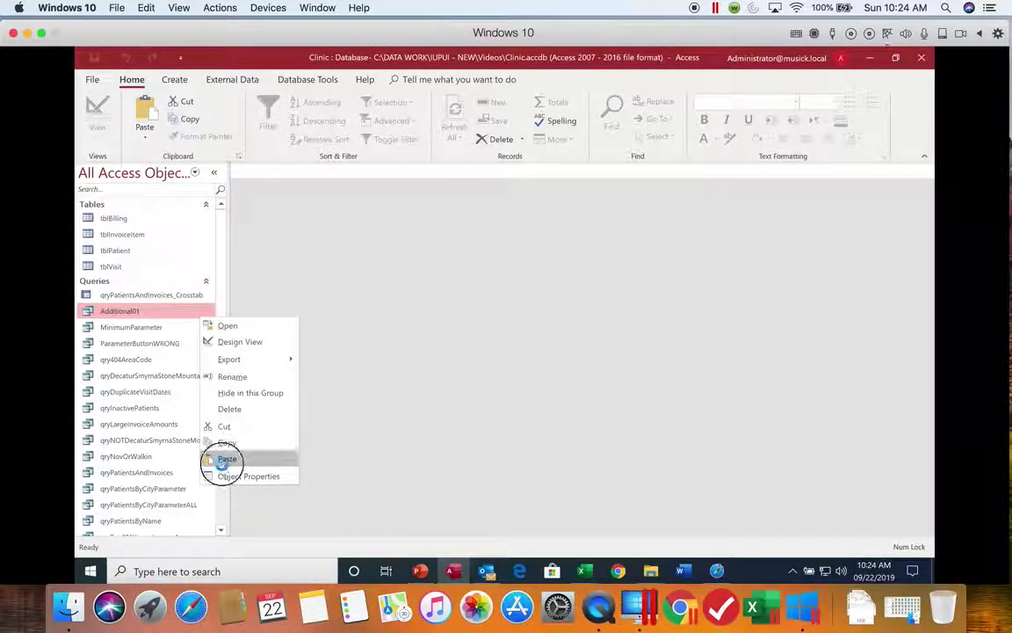
{"action": "left_click", "coordinate": [450, 227]}
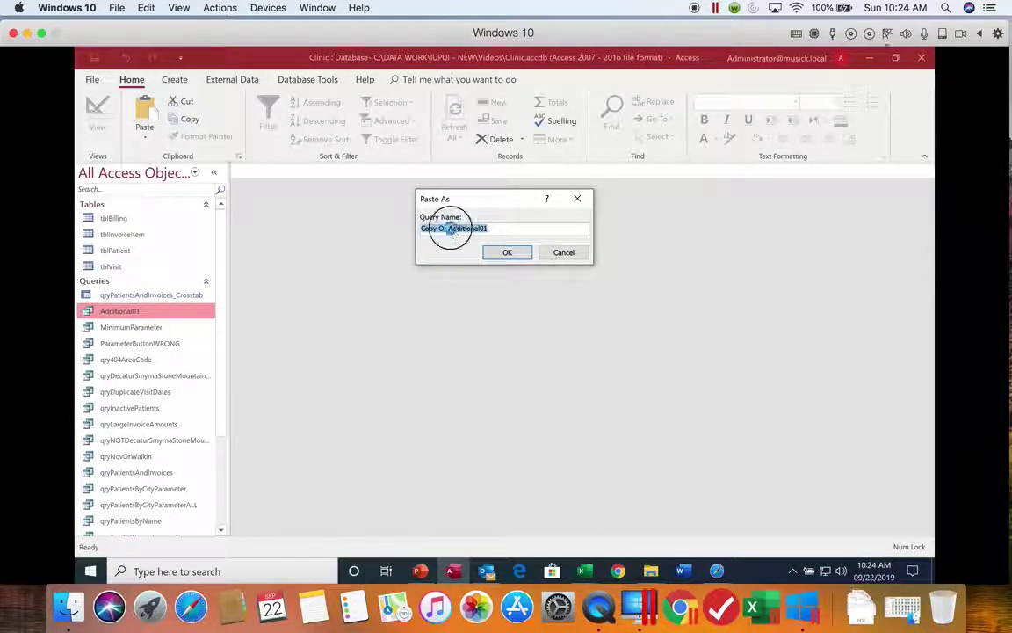
{"action": "left_click", "coordinate": [450, 228]}
{"action": "left_click_drag", "start_coordinate": [450, 228], "coordinate": [355, 194]}
{"action": "key", "text": "BackSpace"}
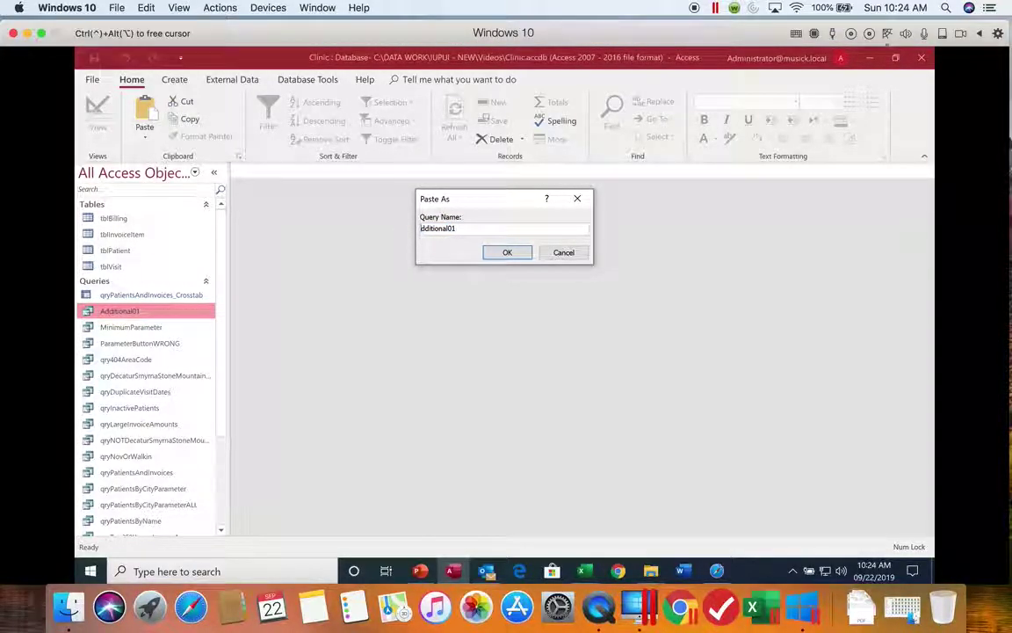
{"action": "left_click", "coordinate": [460, 229]}
{"action": "key", "text": "BackSpace"}
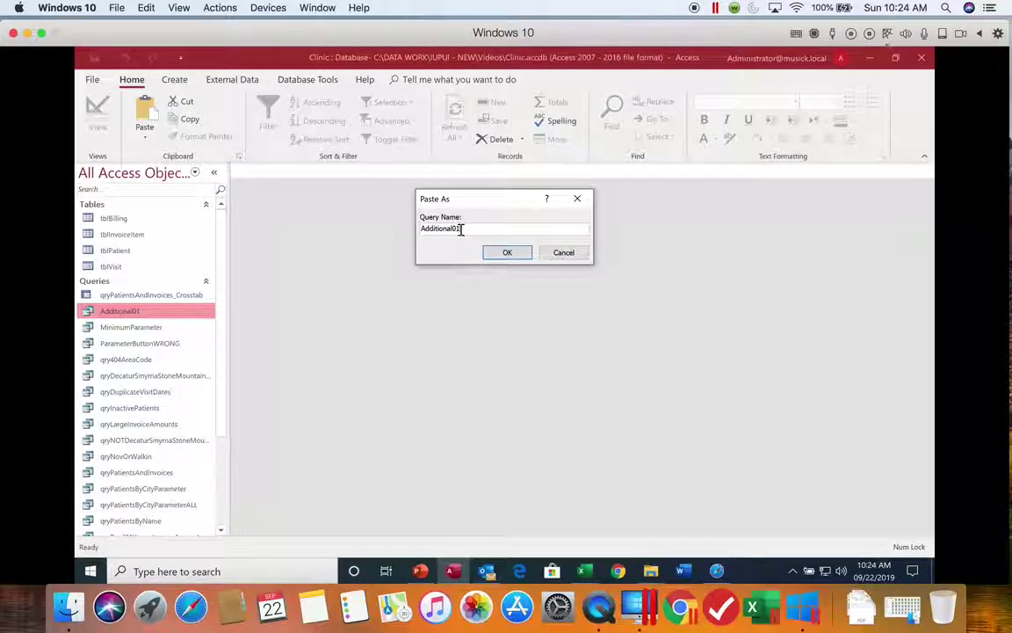
{"action": "type", "text": "2"}
{"action": "key", "text": "Return"}
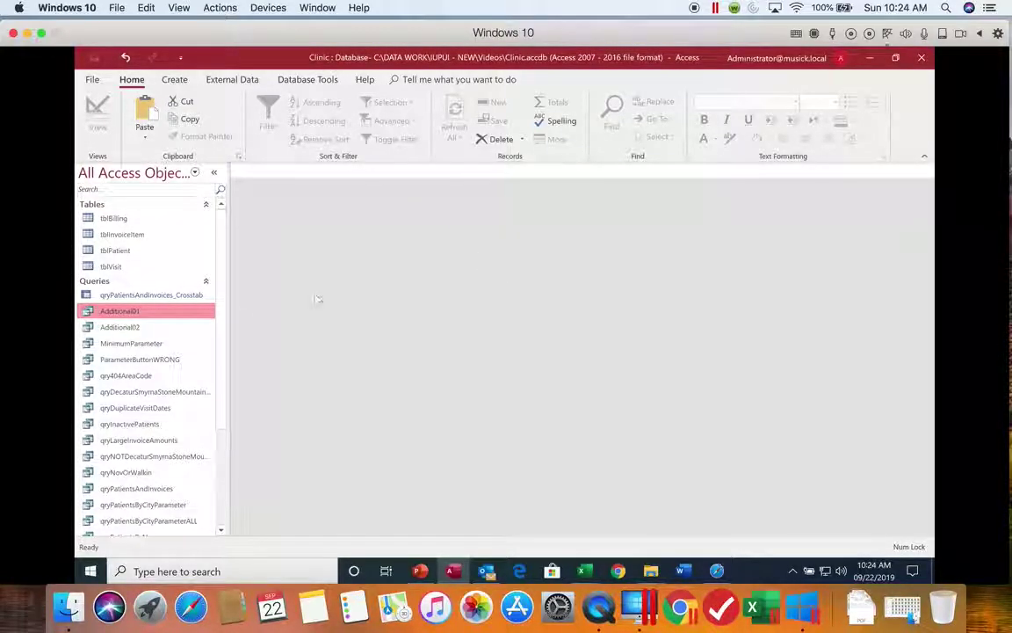
- Open the Additional02 query and show it in Design view
{"action": "left_click", "coordinate": [124, 328]}
{"action": "double_click", "coordinate": [127, 327]}
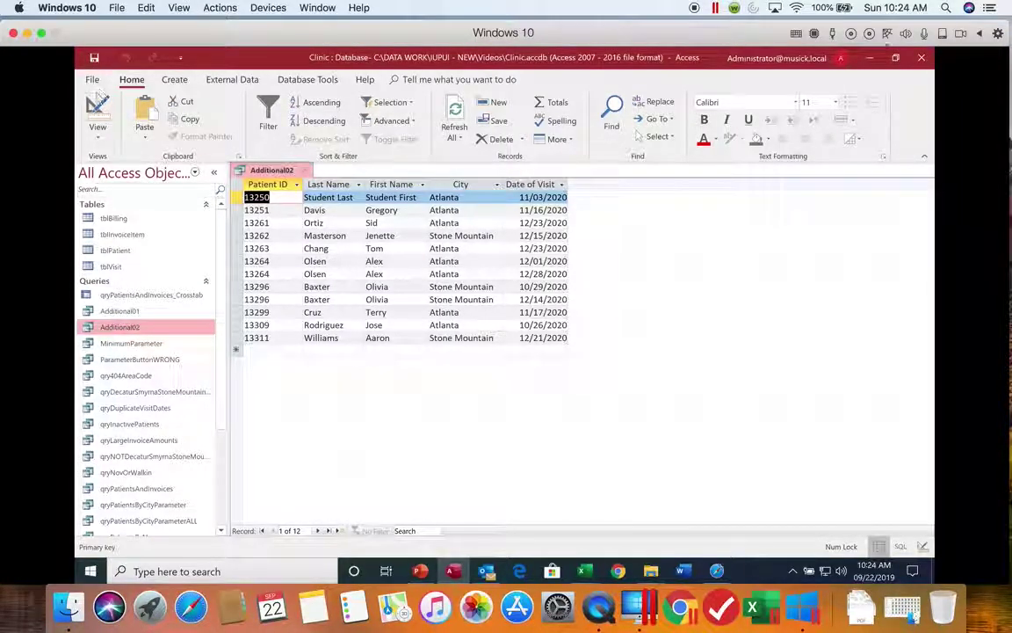
{"action": "left_click", "coordinate": [97, 110]}
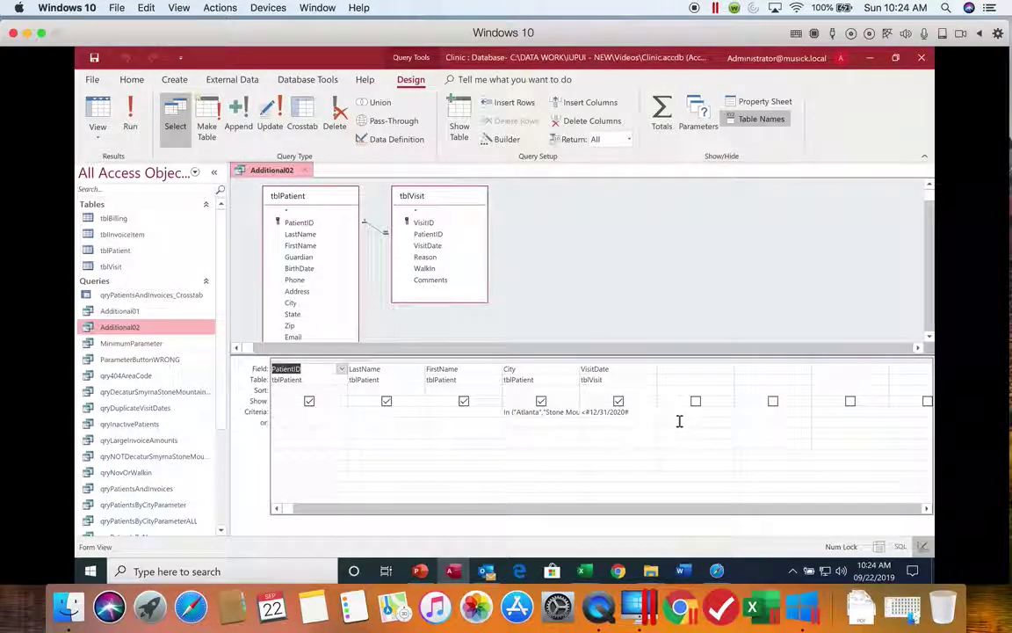
- Widen the City column to fit its criterion and consult task 2 in the Access Video Headers workbook in Excel before returning to Access
{"action": "left_click", "coordinate": [580, 361]}
{"action": "left_click_drag", "start_coordinate": [580, 360], "coordinate": [624, 361]}
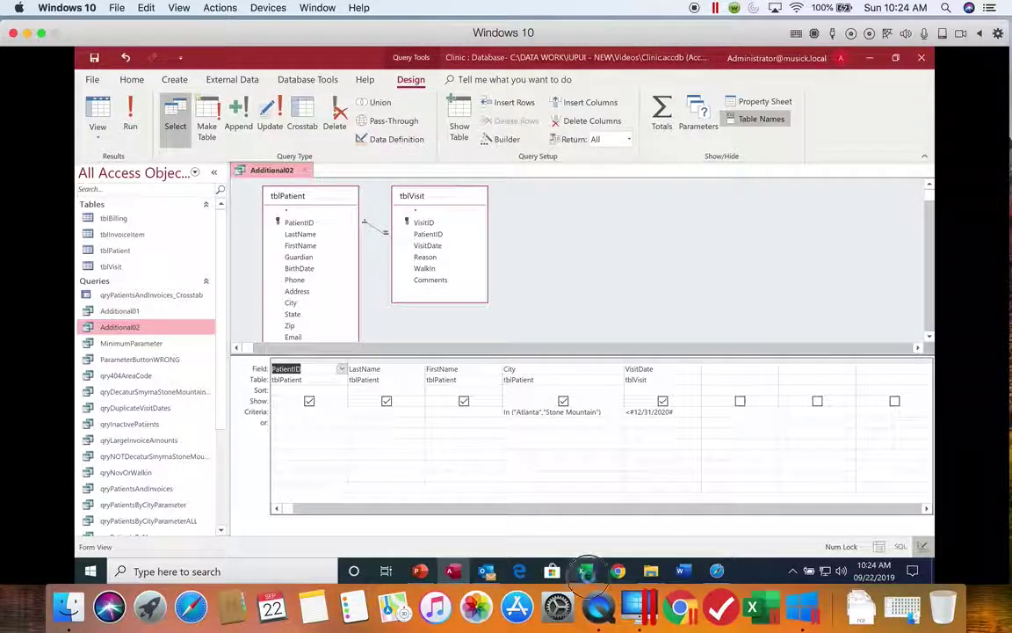
{"action": "mouse_move", "coordinate": [587, 577]}
{"action": "left_click", "coordinate": [655, 510]}
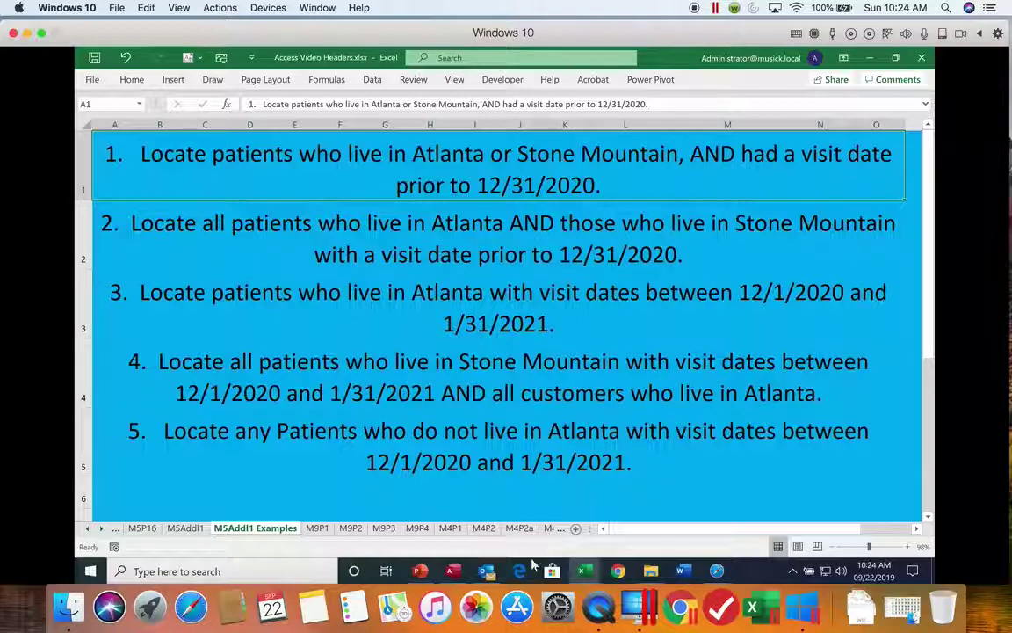
{"action": "left_click", "coordinate": [451, 571]}
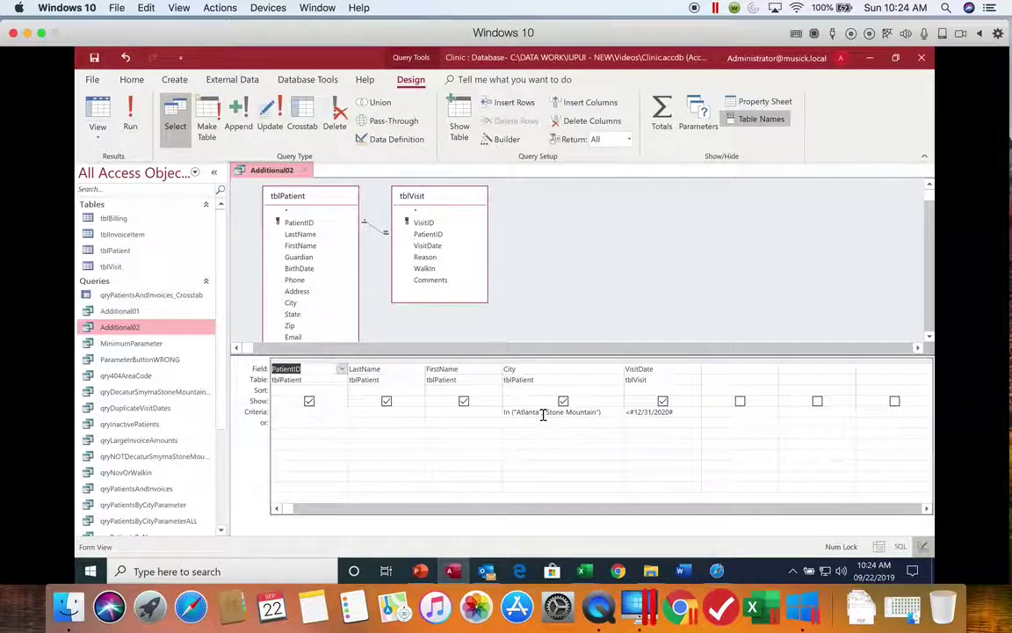
- Split the City criteria so "Stone Mountain" is on the date's criteria row and "Atlanta" is alone on the or row
{"action": "left_click_drag", "start_coordinate": [543, 413], "coordinate": [497, 413]}
{"action": "key", "text": "Delete"}
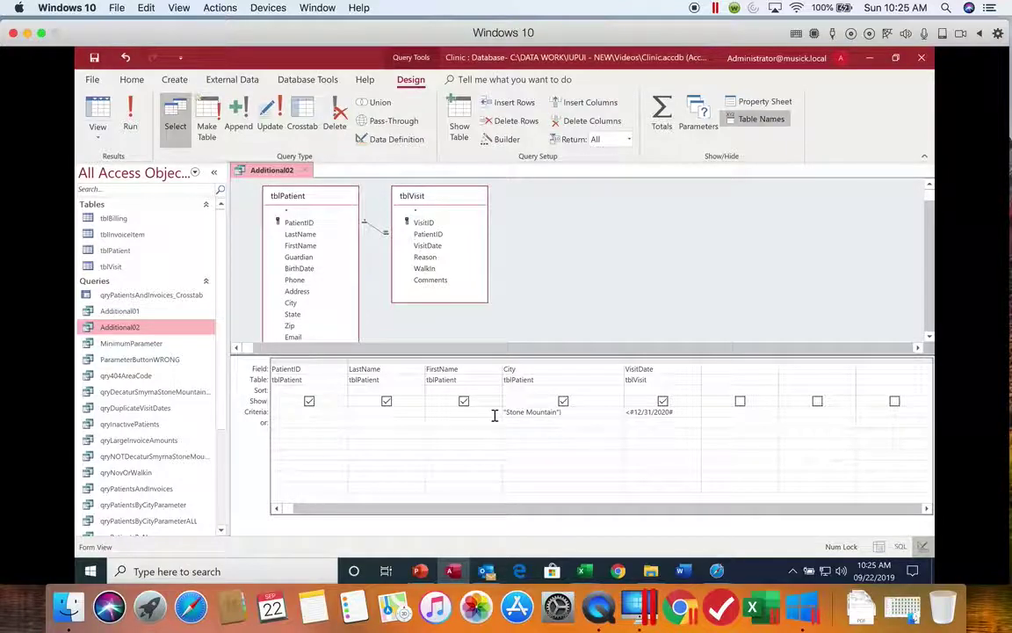
{"action": "left_click", "coordinate": [563, 412]}
{"action": "key", "text": "BackSpace"}
{"action": "left_click", "coordinate": [508, 415]}
{"action": "key", "text": "Escape"}
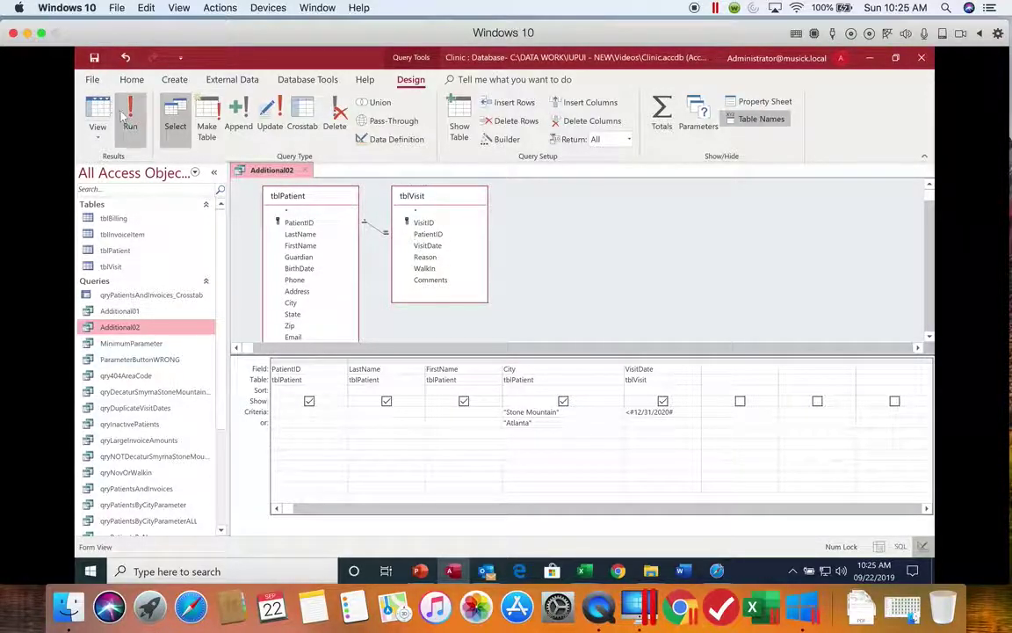
- Run the Additional02 query and save it
{"action": "left_click", "coordinate": [130, 119]}
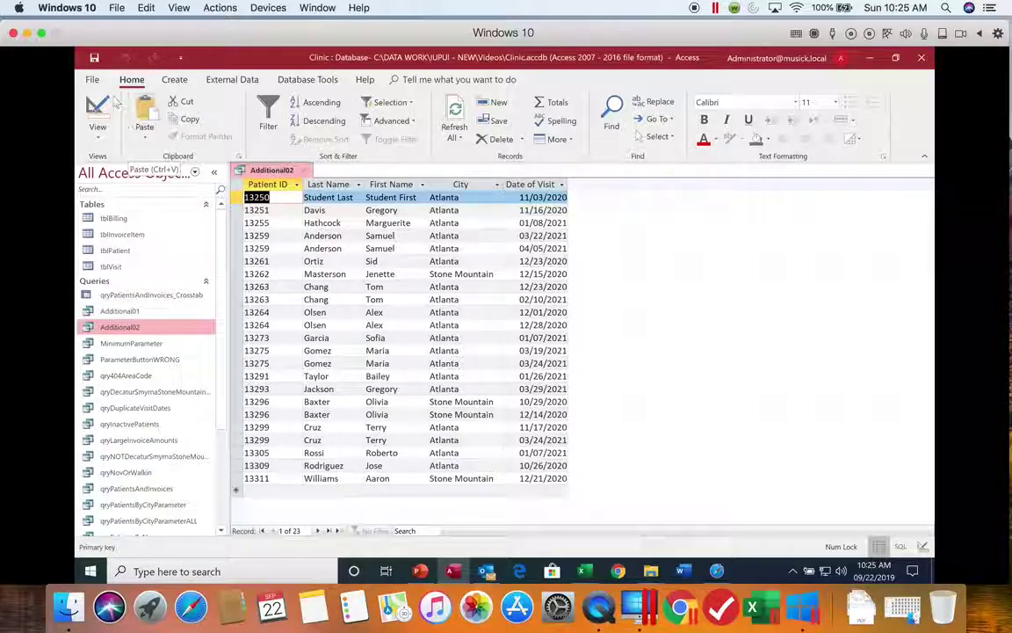
{"action": "left_click", "coordinate": [94, 58]}
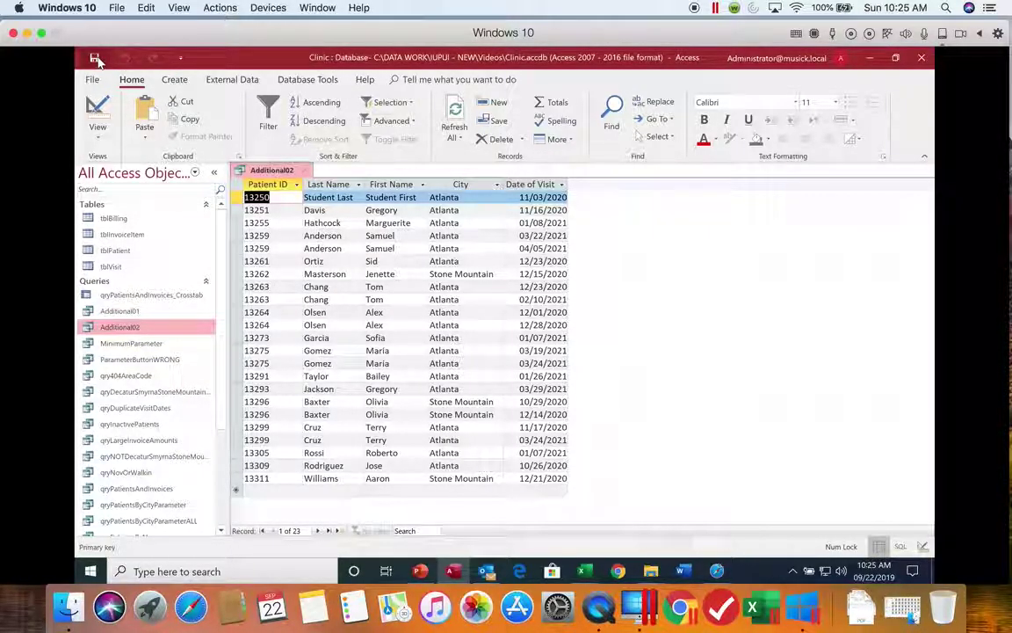
- Duplicate the Additional02 query under the name Additional03
{"action": "left_click", "coordinate": [165, 326]}
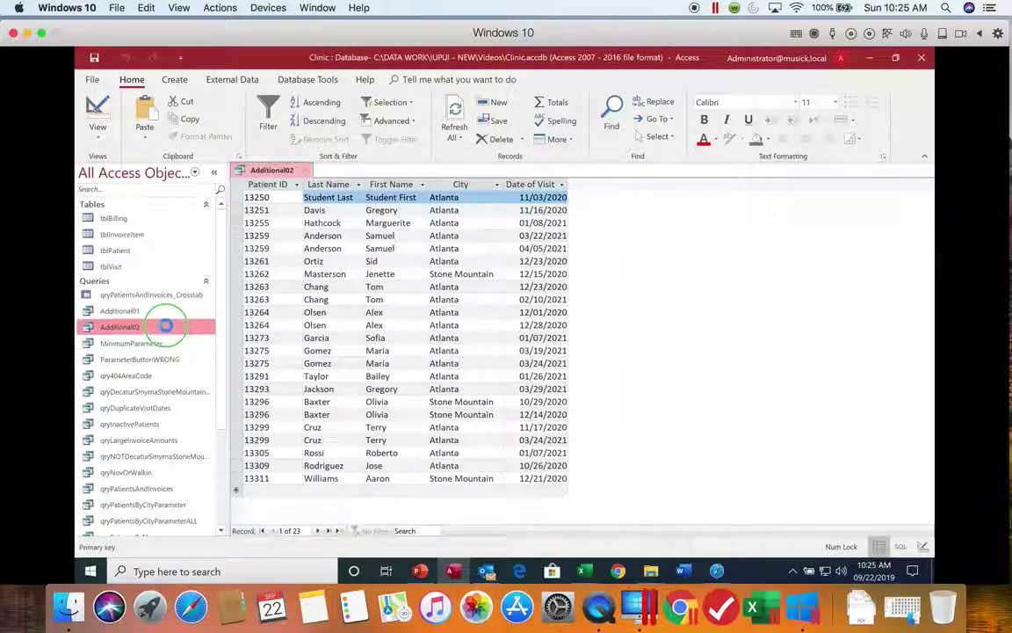
{"action": "right_click", "coordinate": [165, 326]}
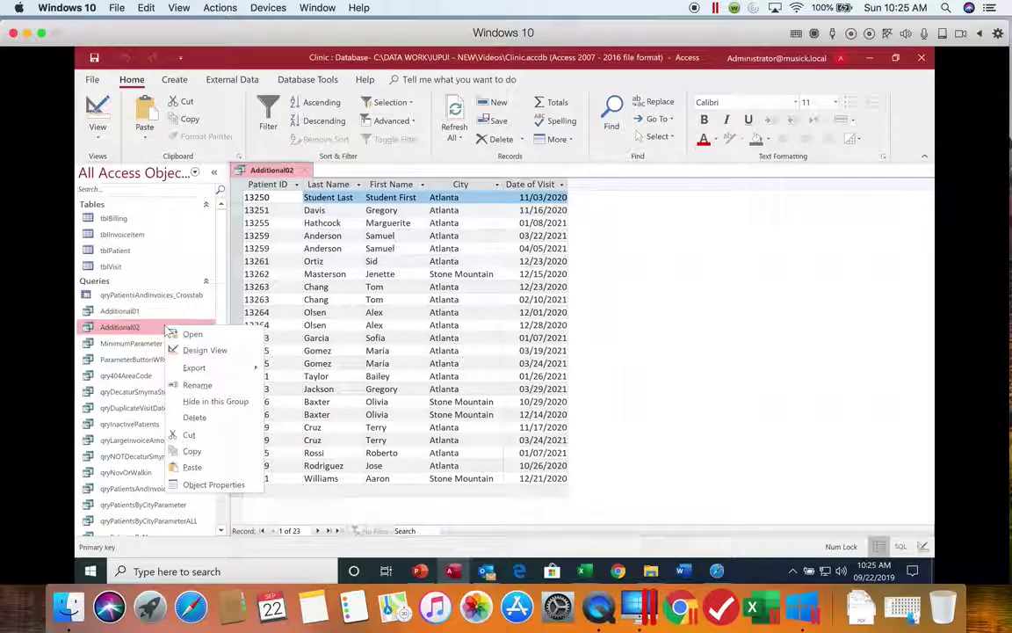
{"action": "left_click", "coordinate": [192, 451]}
{"action": "left_click", "coordinate": [203, 349]}
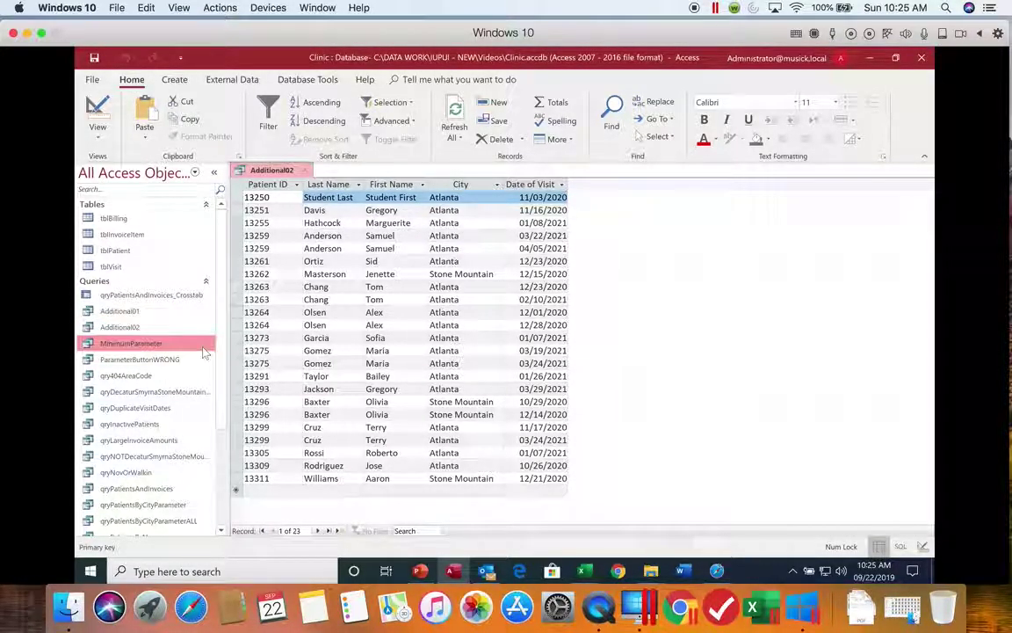
{"action": "right_click", "coordinate": [194, 265]}
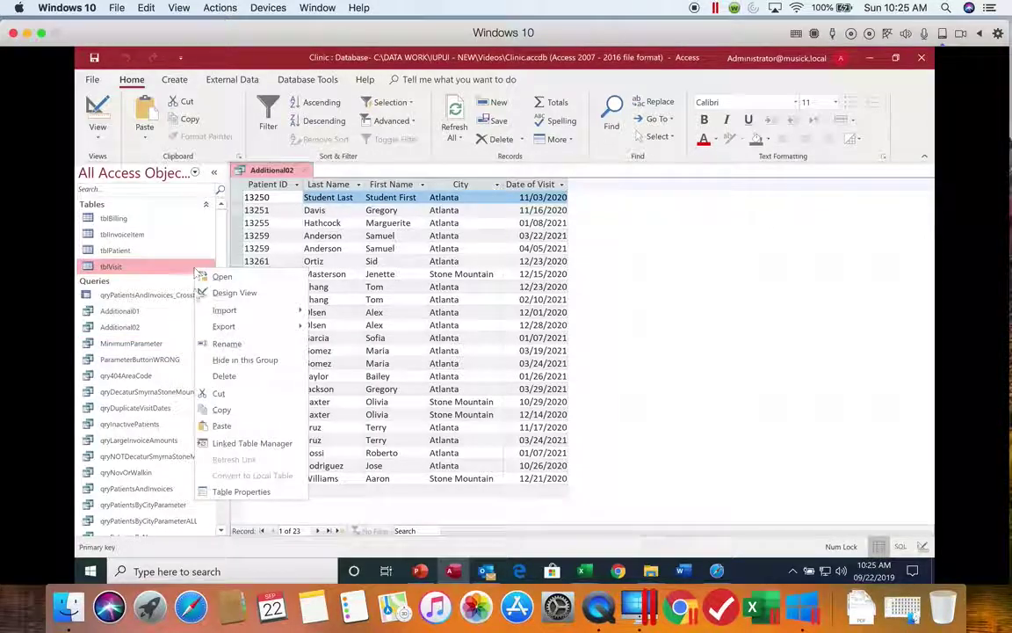
{"action": "left_click", "coordinate": [222, 426]}
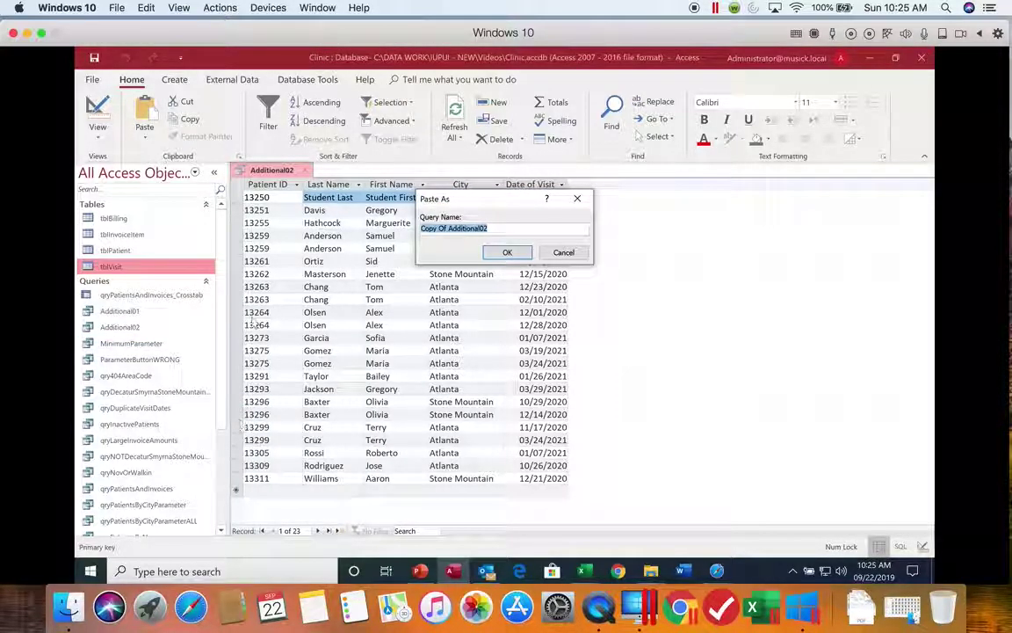
{"action": "left_click", "coordinate": [452, 227]}
{"action": "left_click_drag", "start_coordinate": [449, 227], "coordinate": [405, 223]}
{"action": "key", "text": "BackSpace"}
{"action": "left_click", "coordinate": [463, 227]}
{"action": "key", "text": "BackSpace"}
{"action": "type", "text": "3"}
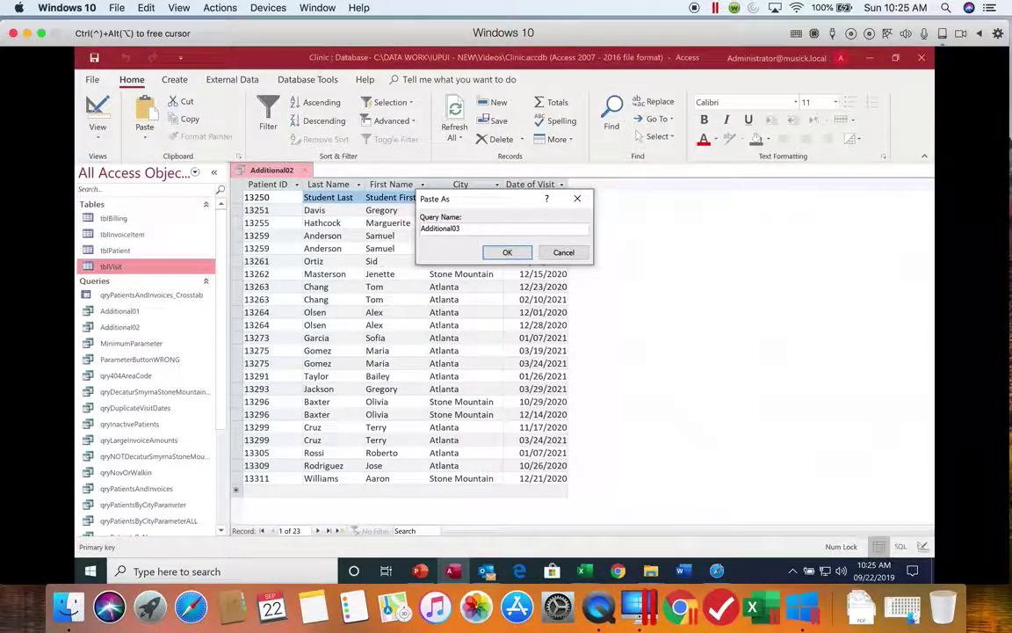
{"action": "key", "text": "Return"}
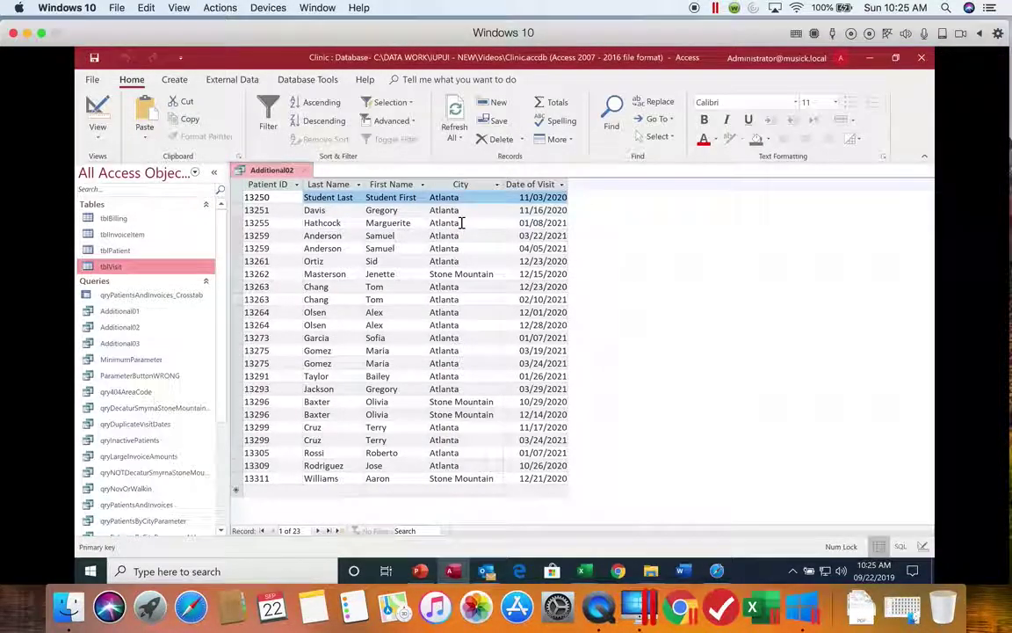
- Paste another copy of the Additional02 query under the name Additional04
{"action": "left_click", "coordinate": [203, 313]}
{"action": "right_click", "coordinate": [209, 320]}
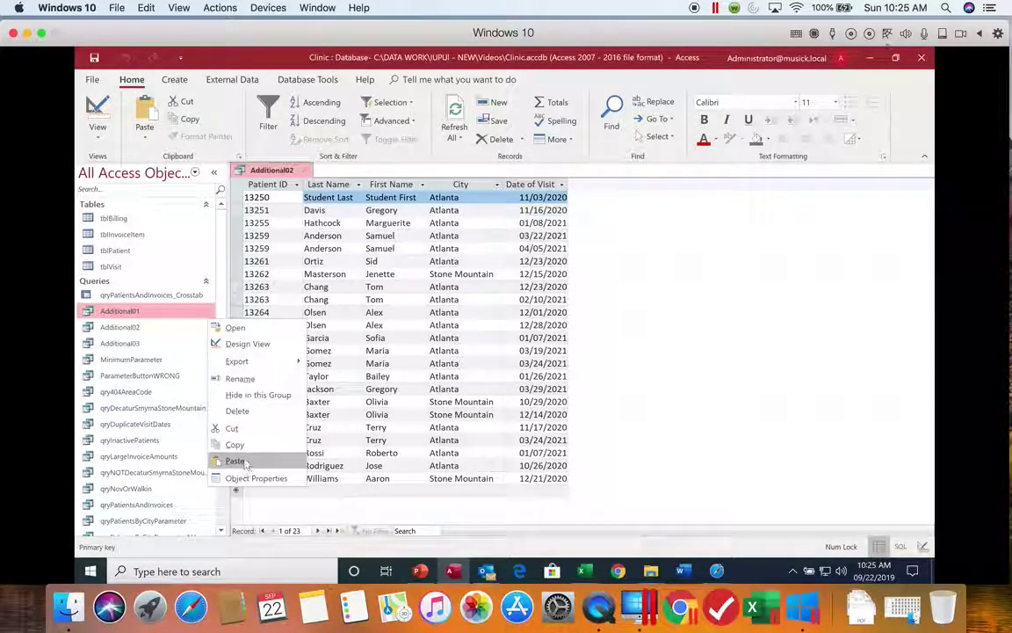
{"action": "left_click", "coordinate": [237, 461]}
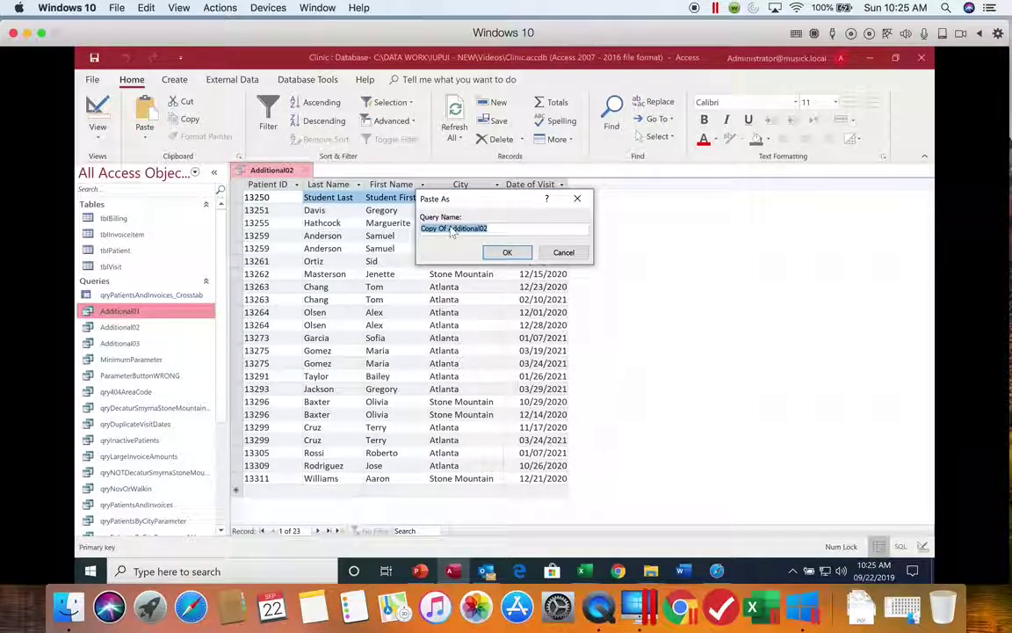
{"action": "key", "text": "BackSpace"}
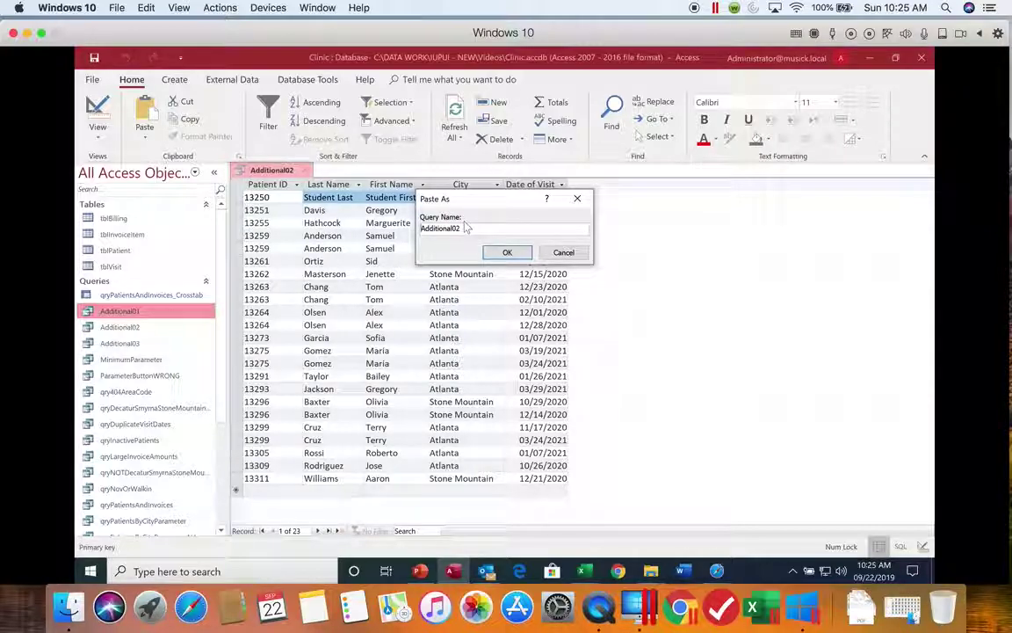
{"action": "key", "text": "BackSpace"}
{"action": "type", "text": "3"}
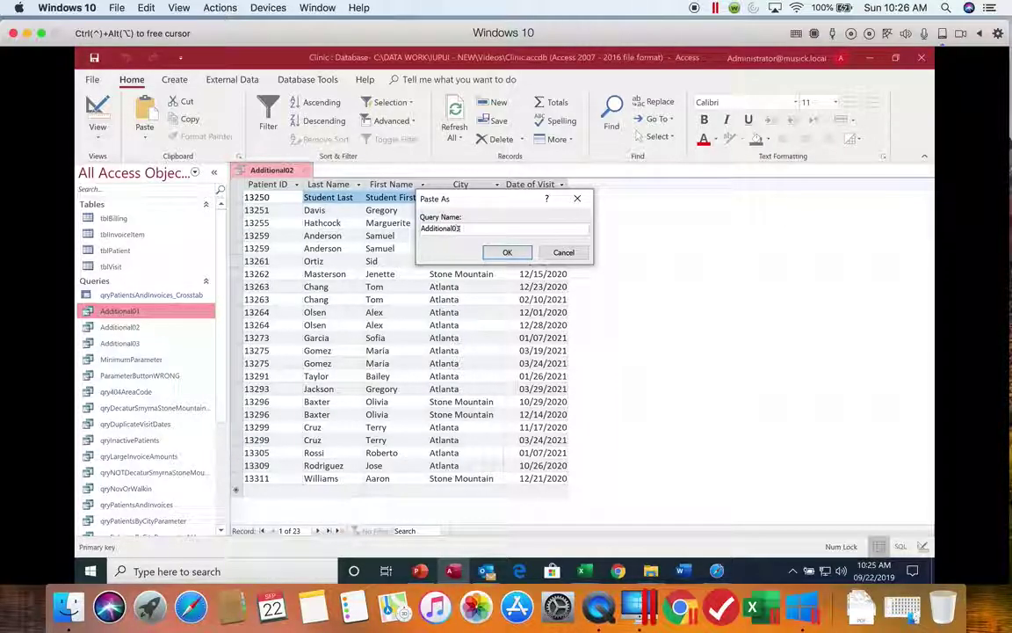
{"action": "key", "text": "Return"}
{"action": "left_click", "coordinate": [526, 351]}
{"action": "key", "text": "BackSpace"}
{"action": "type", "text": "4"}
{"action": "key", "text": "Return"}
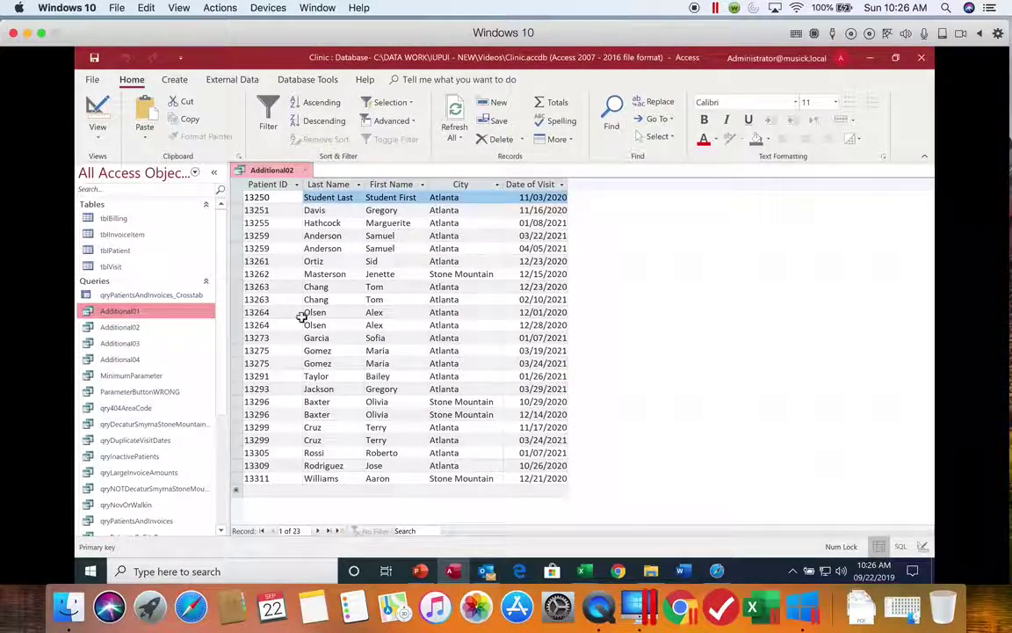
- Paste one more copy of the Additional02 query and name it Additional05
{"action": "right_click", "coordinate": [186, 376]}
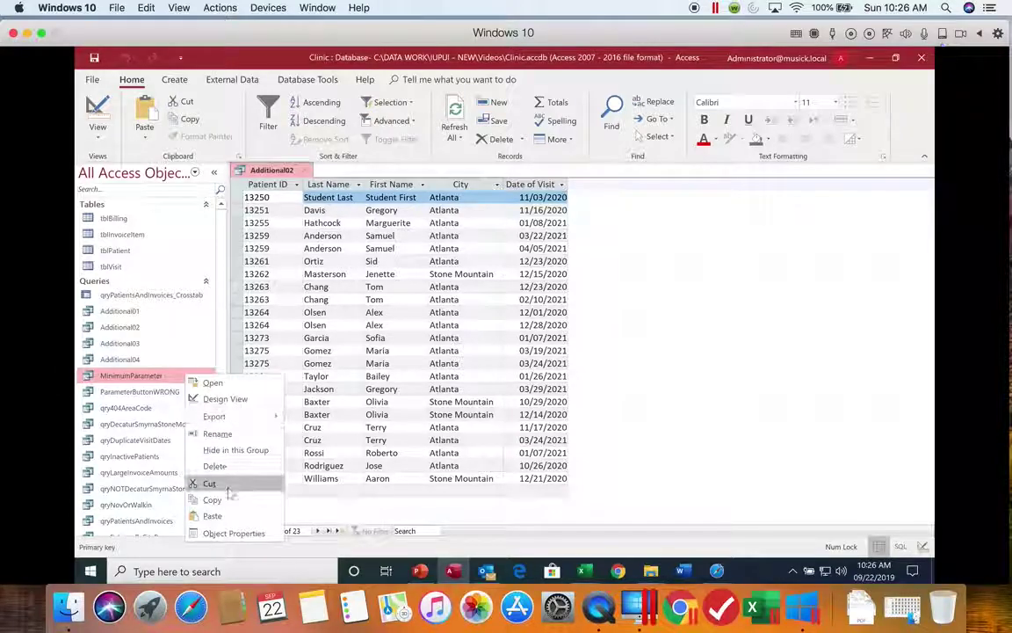
{"action": "left_click", "coordinate": [212, 516]}
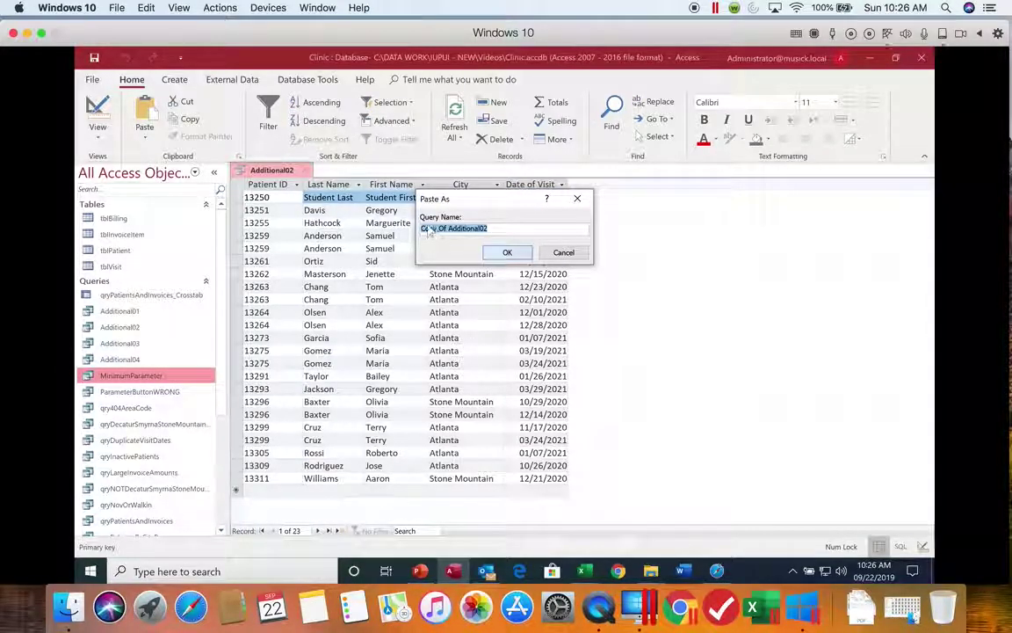
{"action": "left_click_drag", "start_coordinate": [449, 229], "coordinate": [406, 211]}
{"action": "key", "text": "BackSpace"}
{"action": "left_click", "coordinate": [474, 227]}
{"action": "key", "text": "BackSpace"}
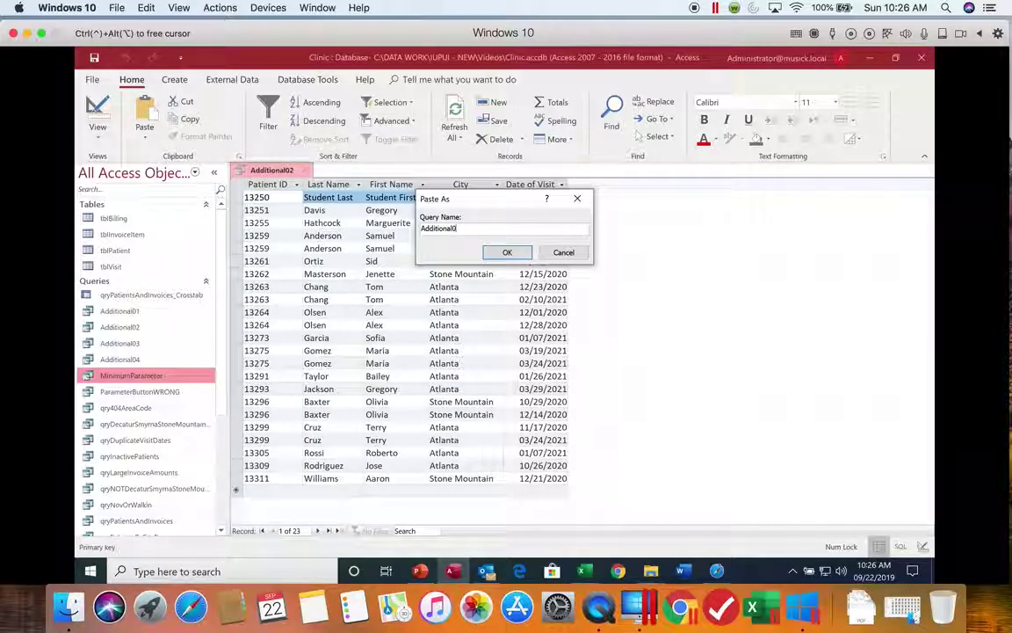
{"action": "type", "text": "5"}
{"action": "key", "text": "Return"}
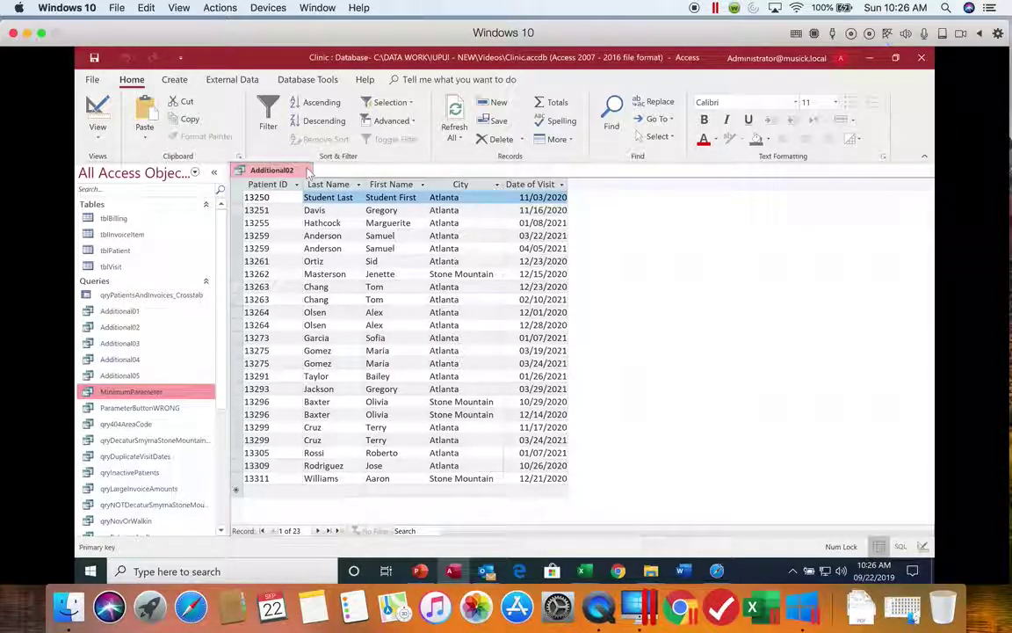
- Close the Additional02 query and open Additional03 in Design view
{"action": "left_click", "coordinate": [307, 170]}
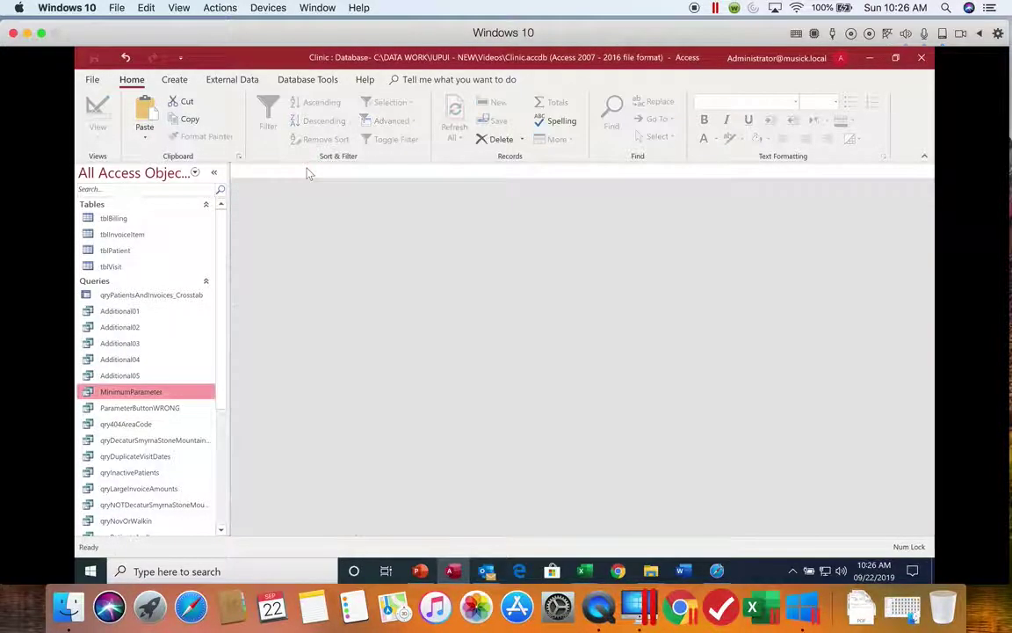
{"action": "double_click", "coordinate": [132, 343]}
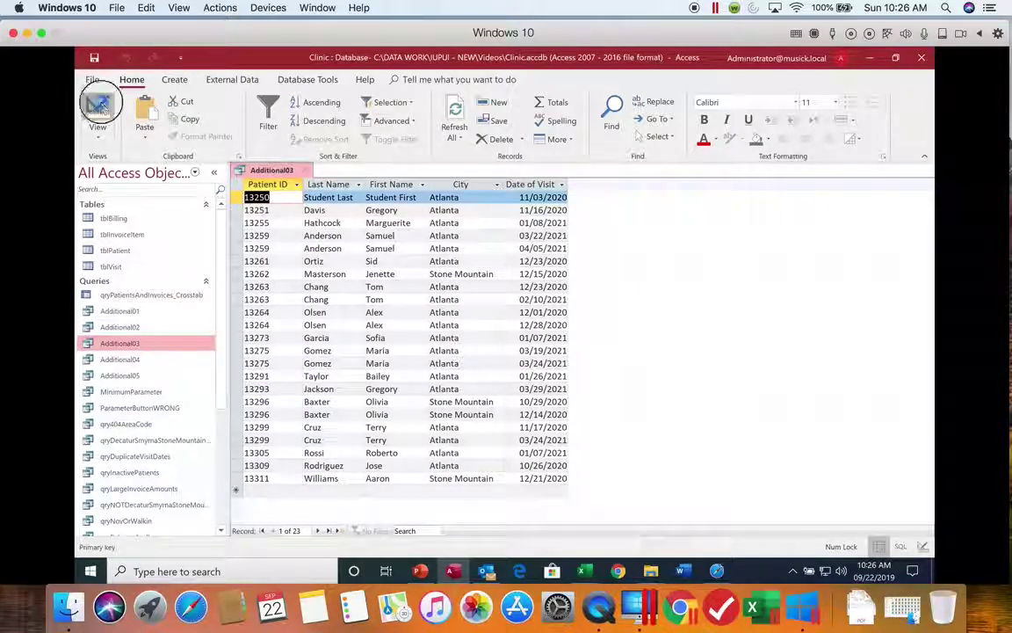
{"action": "left_click", "coordinate": [98, 107]}
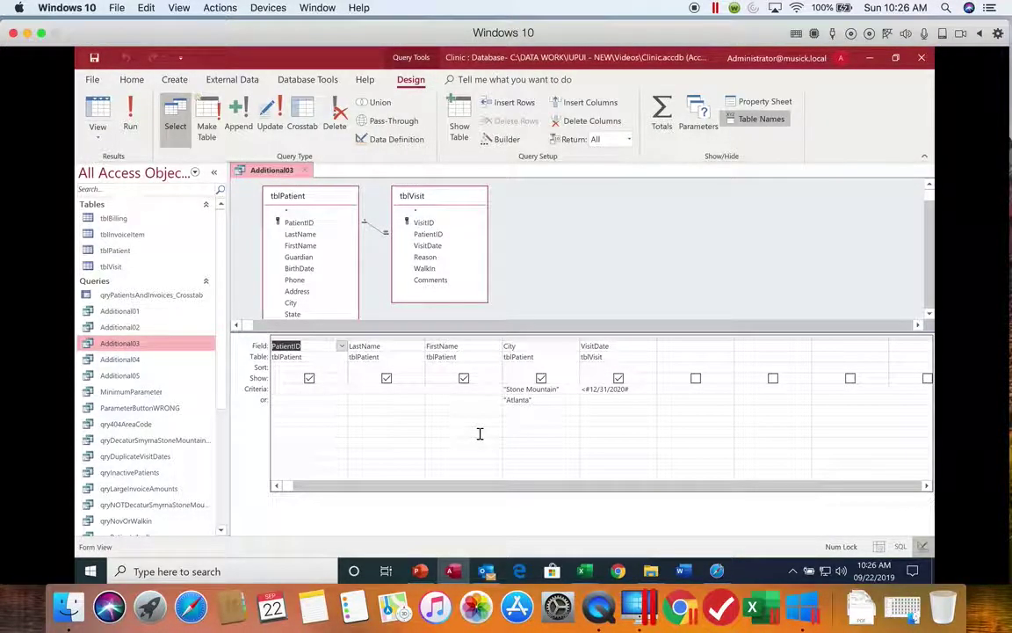
- Read task 3 in the Access Video Headers workbook in Excel and return to the Additional03 design in Access
{"action": "mouse_move", "coordinate": [583, 572]}
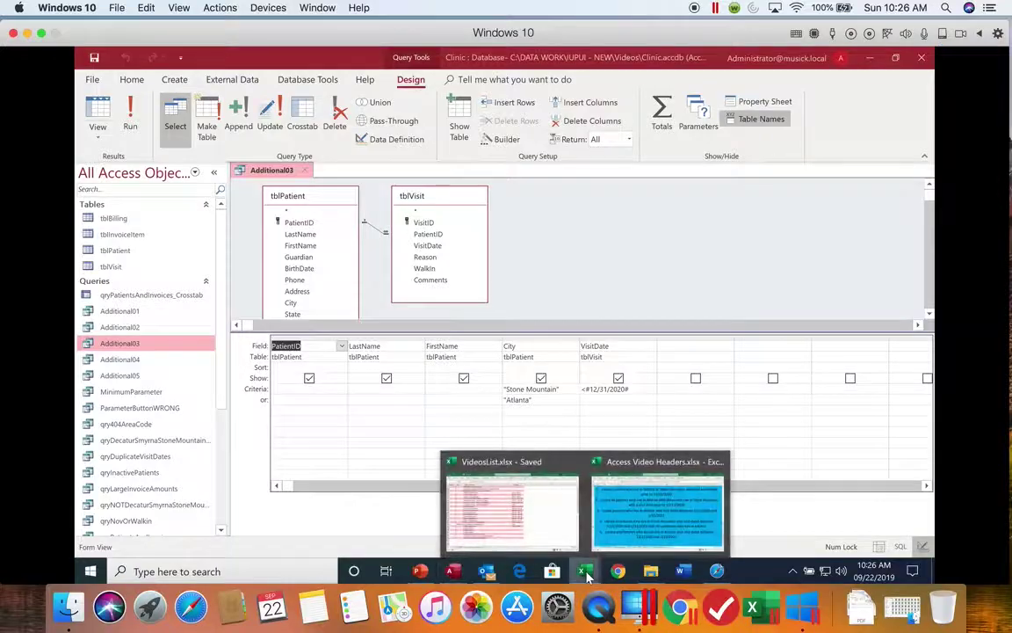
{"action": "left_click", "coordinate": [652, 536]}
{"action": "left_click", "coordinate": [413, 316]}
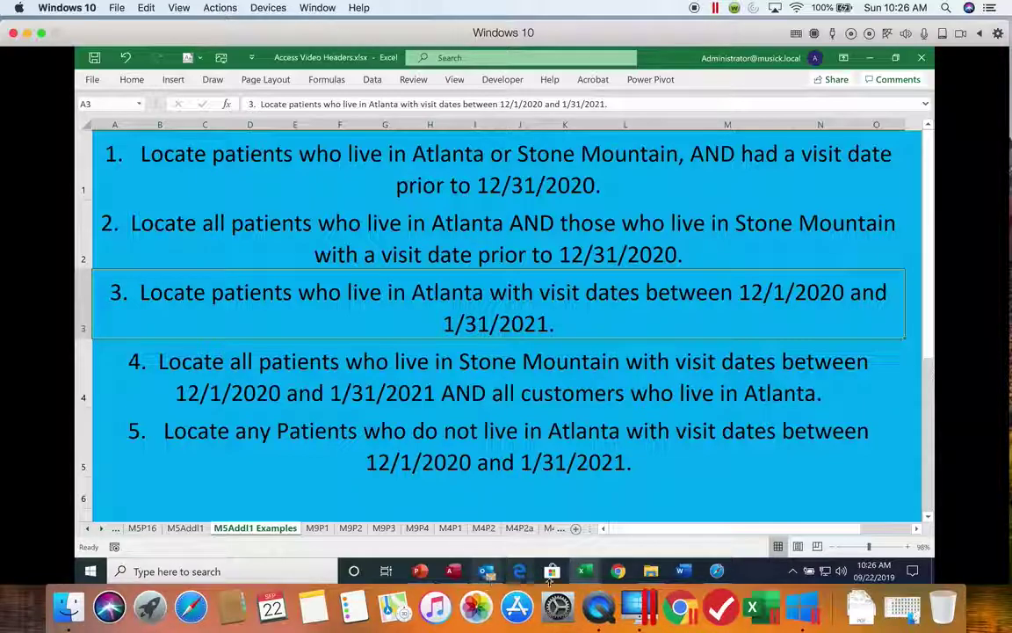
{"action": "left_click", "coordinate": [452, 571]}
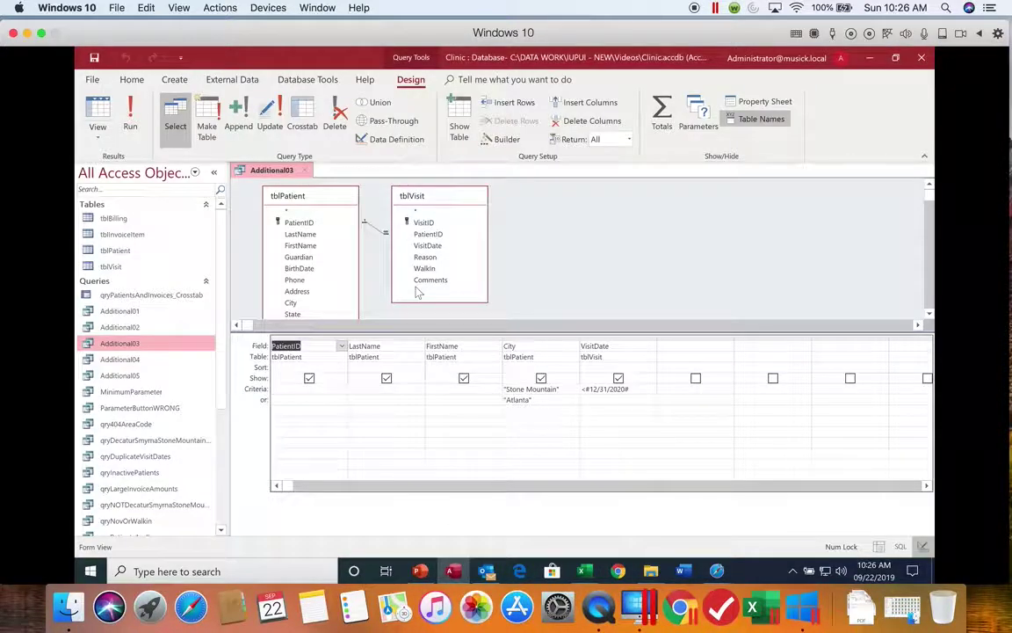
- Remove "Stone Mountain" from the City criteria of Additional03 and keep only "Atlanta" on the criteria row
{"action": "left_click", "coordinate": [502, 389]}
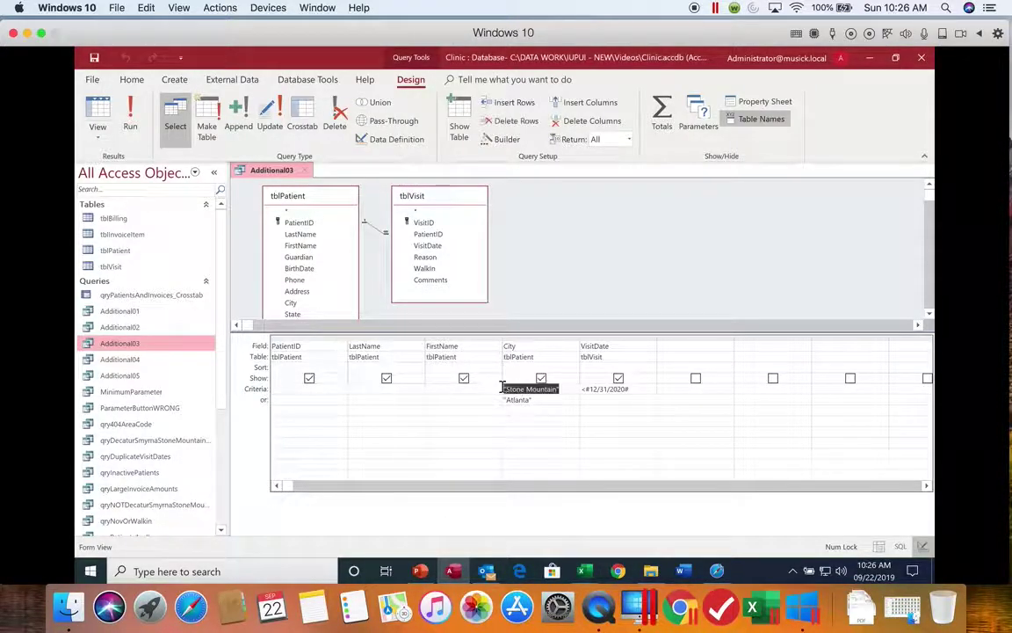
{"action": "key", "text": "Delete"}
{"action": "double_click", "coordinate": [542, 401]}
{"action": "key", "text": "Delete"}
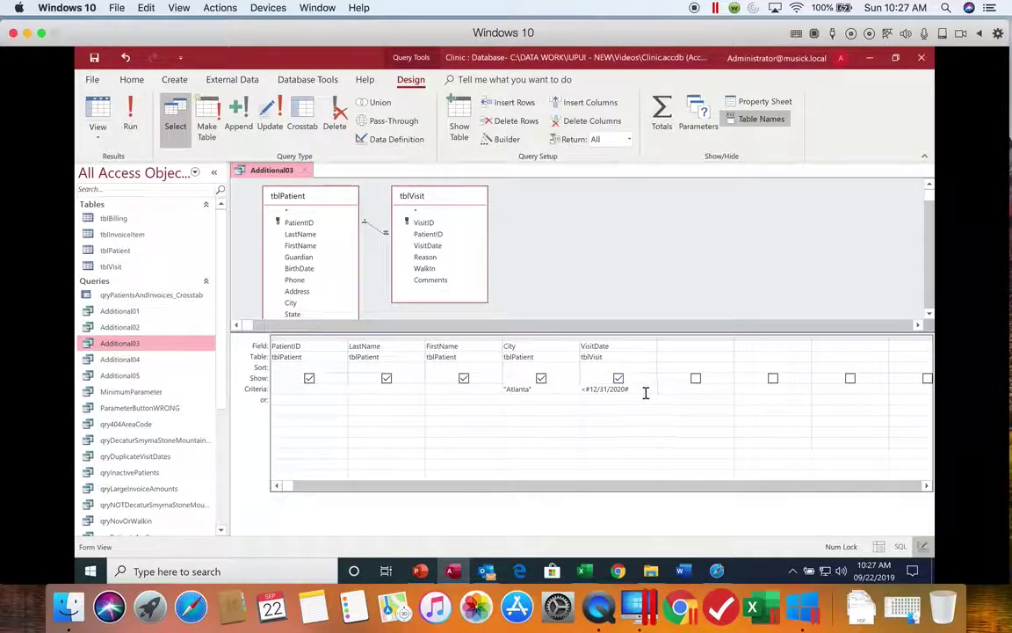
- Set the VisitDate criterion to Between 12/1/2020 and 1/31/2021 and widen its column to fit
{"action": "left_click_drag", "start_coordinate": [657, 335], "coordinate": [713, 331]}
{"action": "left_click_drag", "start_coordinate": [643, 393], "coordinate": [548, 390]}
{"action": "type", "text": "Between 12/"}
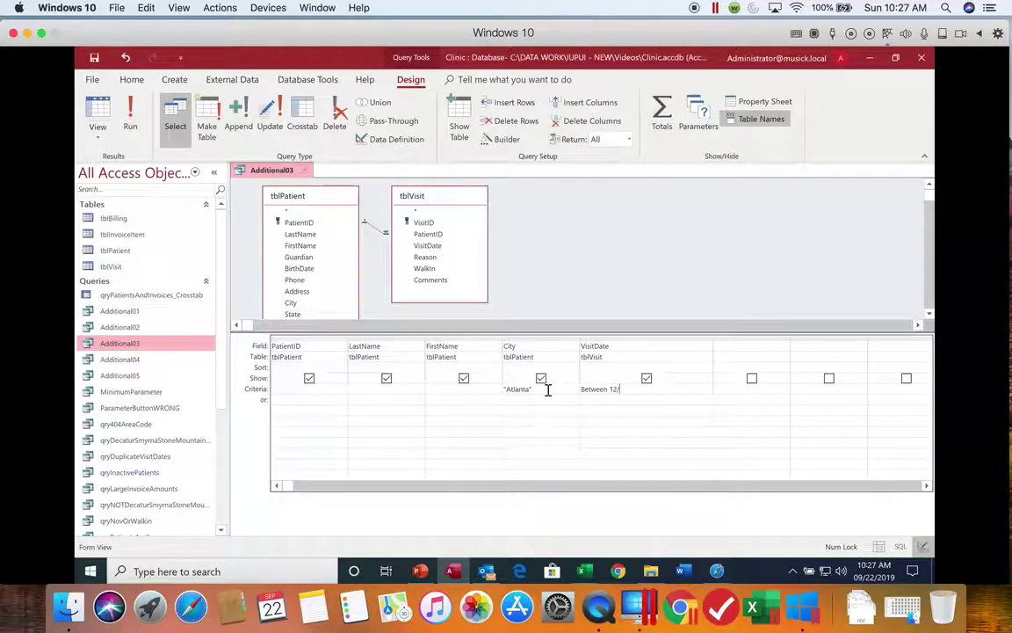
{"action": "type", "text": "1/2022"}
{"action": "key", "text": "BackSpace"}
{"action": "type", "text": "0 and"}
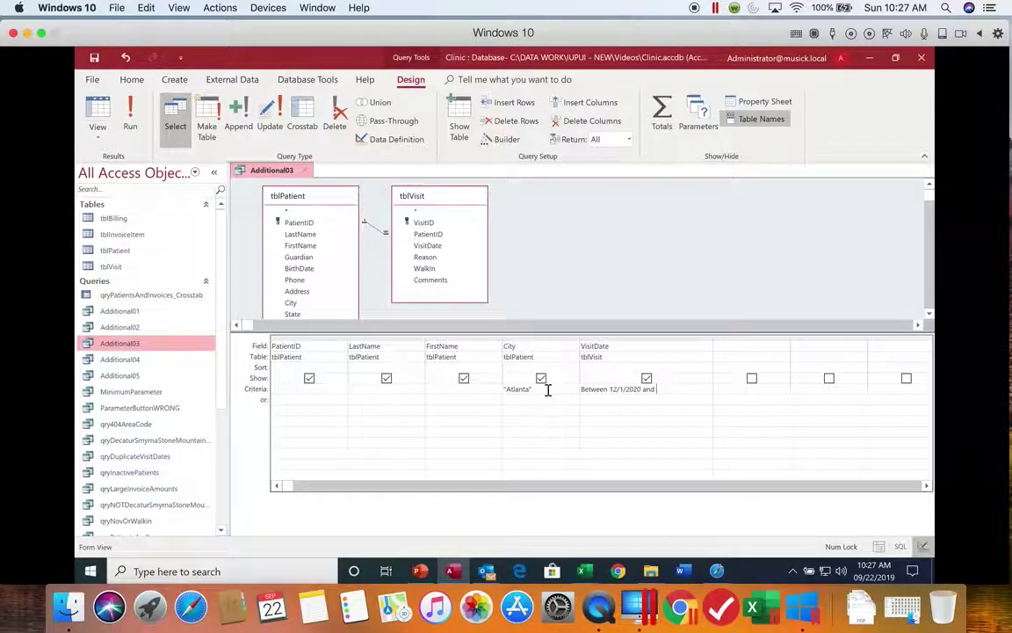
{"action": "type", "text": " 1/31/2021"}
{"action": "key", "text": "Return"}
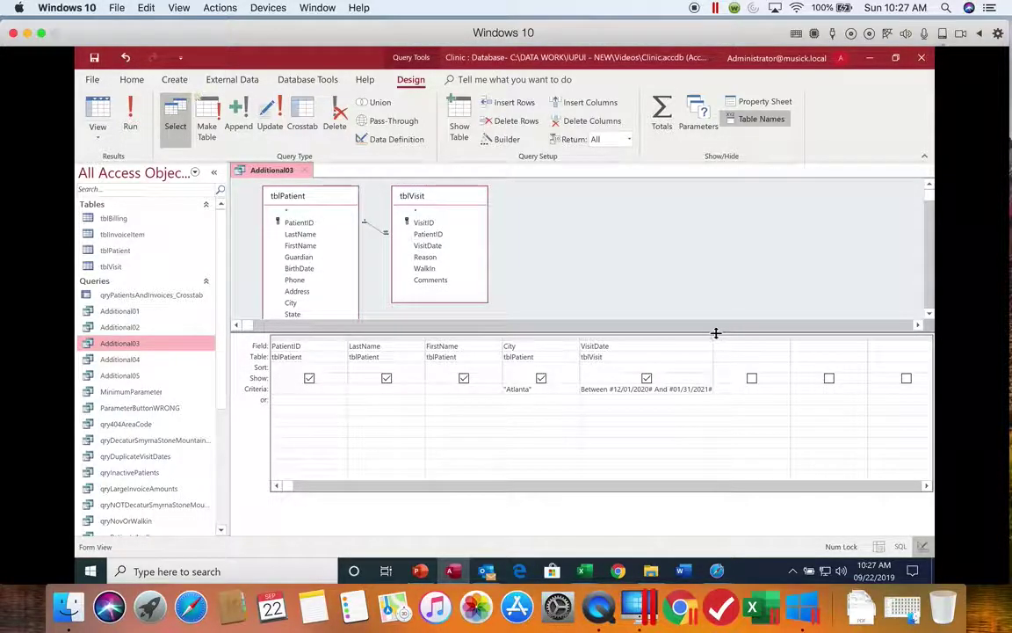
{"action": "left_click_drag", "start_coordinate": [715, 332], "coordinate": [720, 340]}
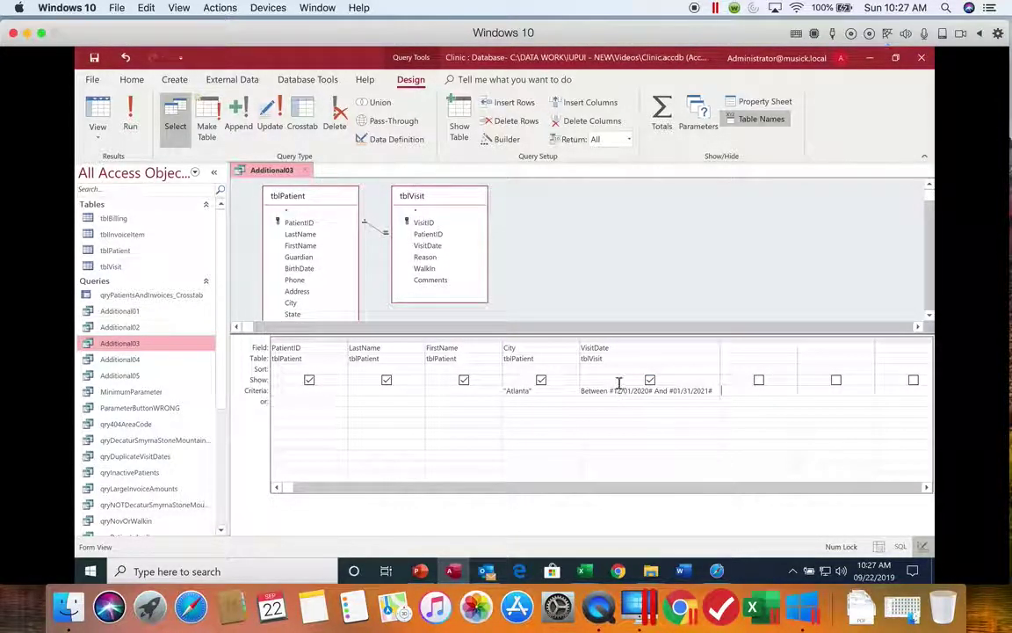
- Run the Additional03 query, save it and close it
{"action": "left_click", "coordinate": [130, 128]}
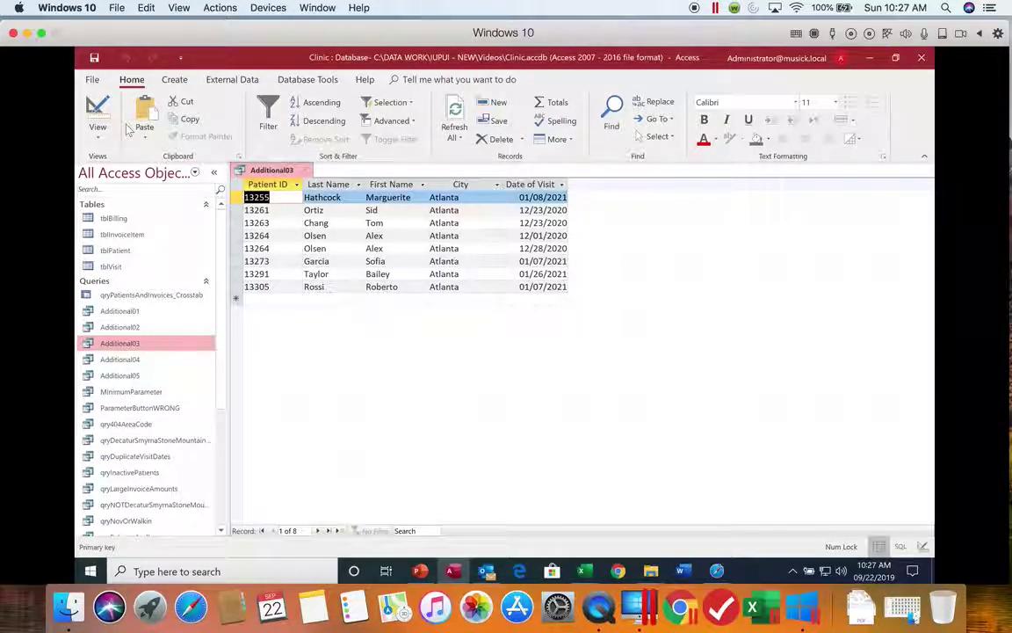
{"action": "left_click", "coordinate": [94, 58]}
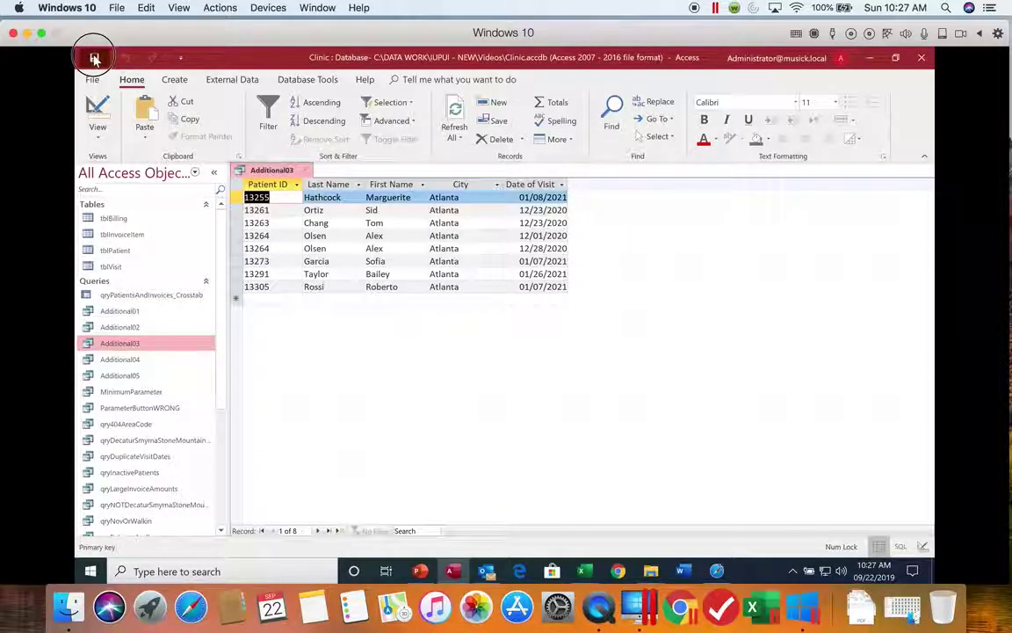
{"action": "left_click", "coordinate": [304, 170]}
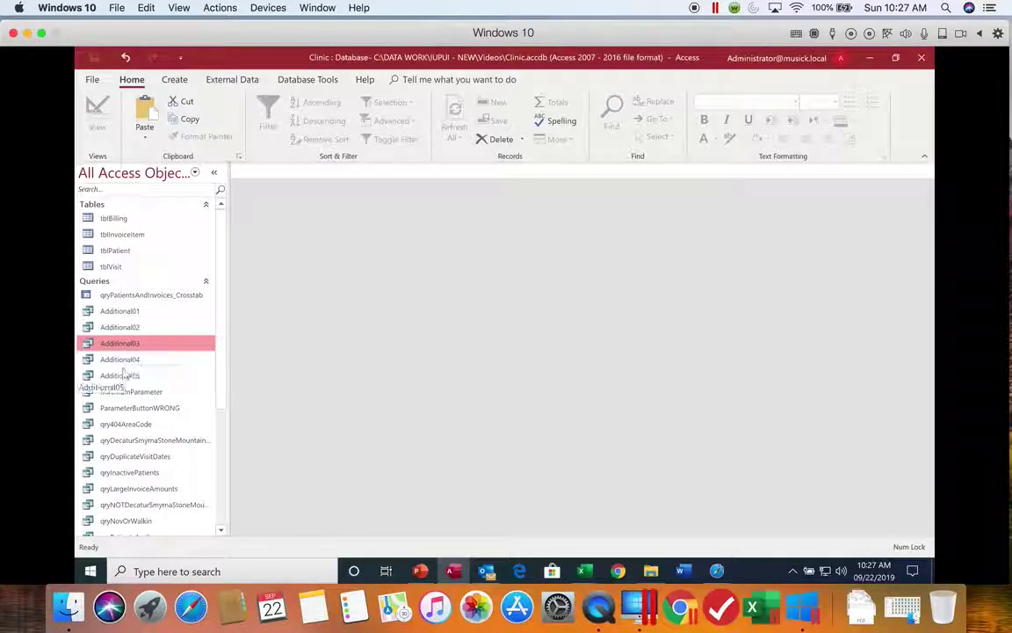
- Open the Additional04 query and switch it to Design view
{"action": "left_click", "coordinate": [149, 366]}
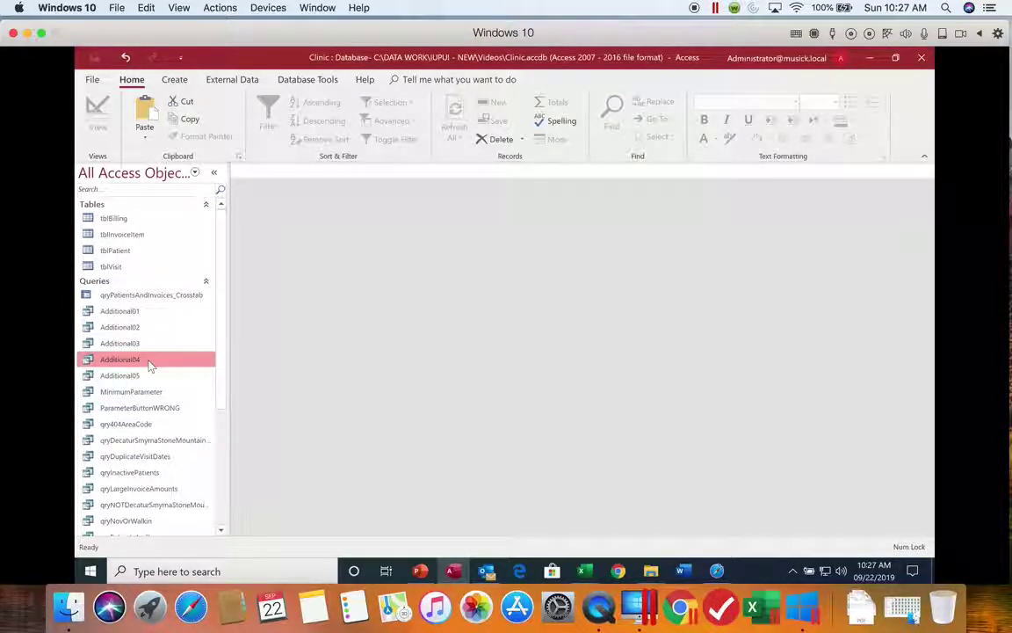
{"action": "double_click", "coordinate": [130, 359]}
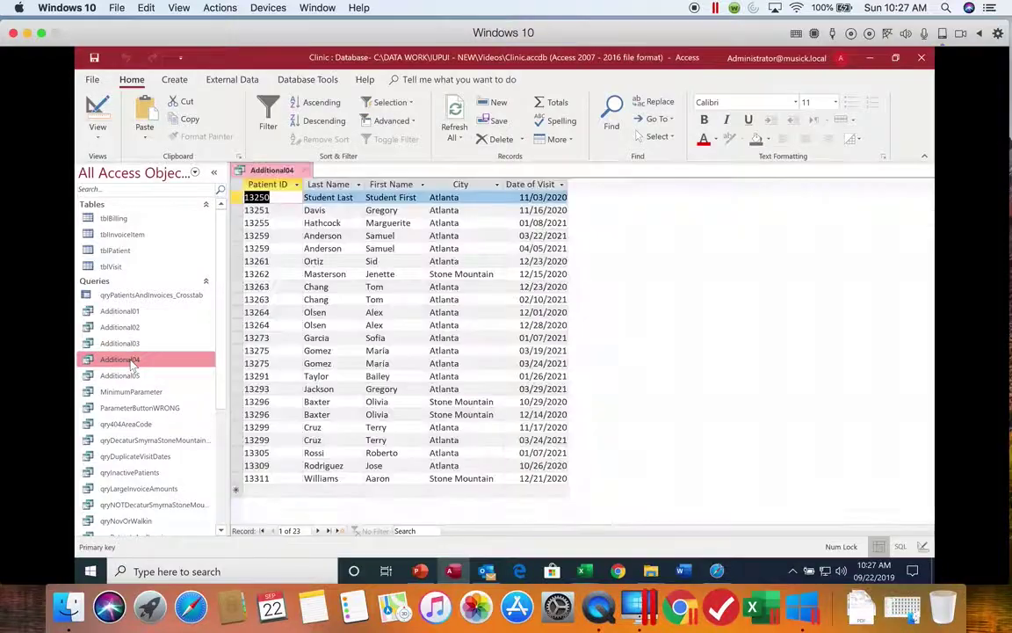
{"action": "left_click", "coordinate": [100, 110]}
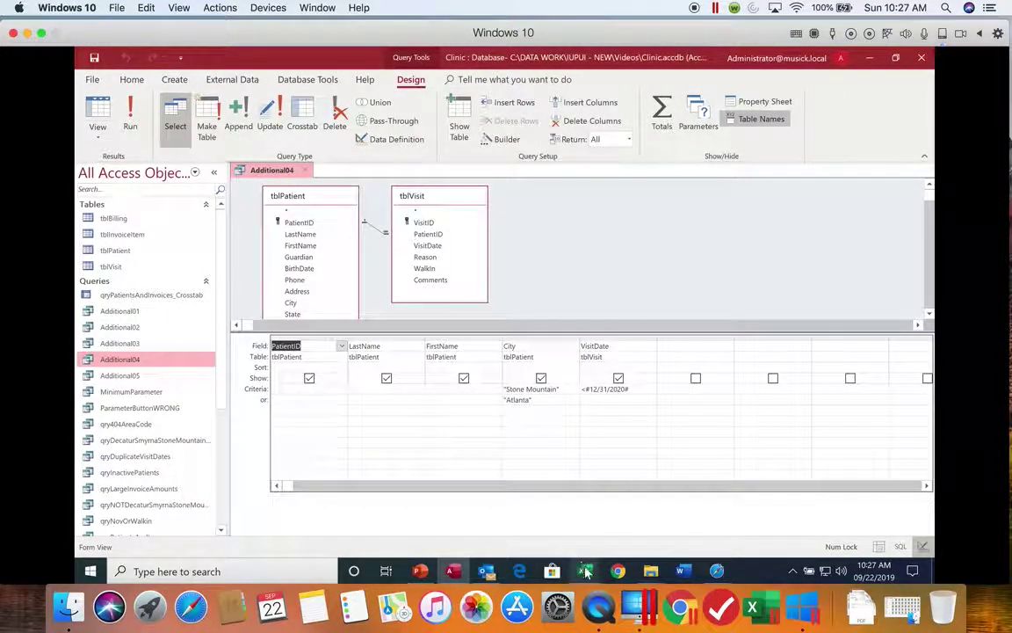
- Read task 4 in the Access Video Headers workbook in Excel and return to the Additional04 design in Access
{"action": "mouse_move", "coordinate": [582, 571]}
{"action": "left_click", "coordinate": [627, 538]}
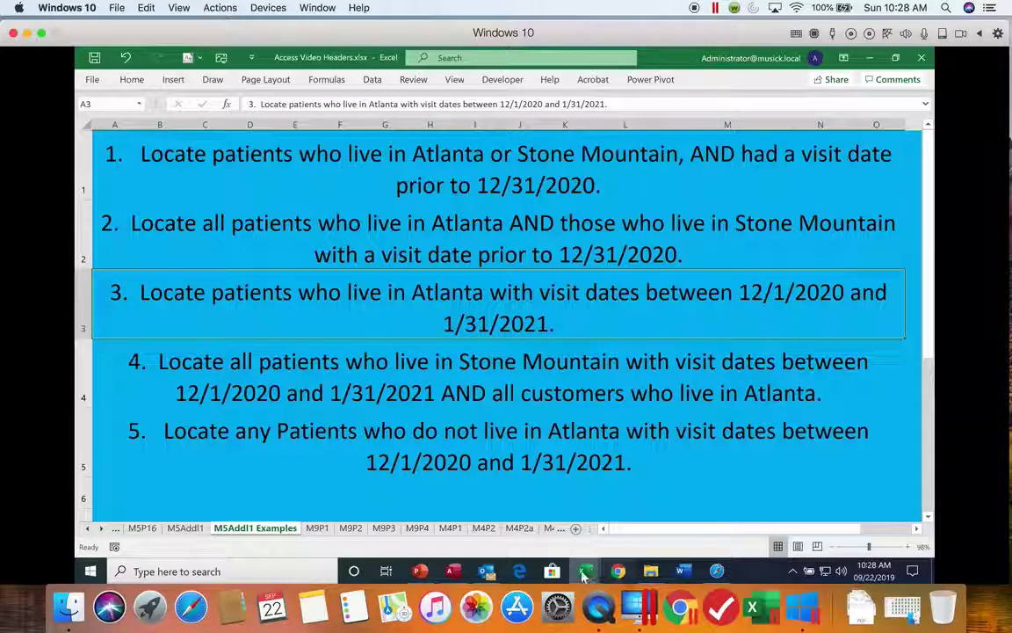
{"action": "left_click", "coordinate": [453, 572]}
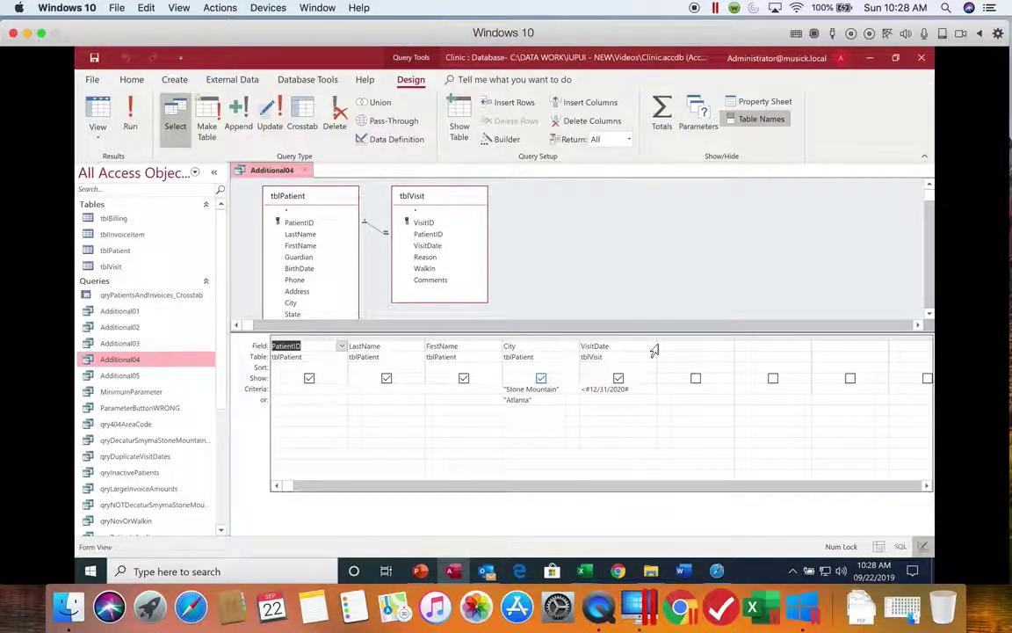
- Set the VisitDate criterion on the Stone Mountain row to Between 12/1/2020 and 1/31/2021, widen its column and run Additional04
{"action": "left_click_drag", "start_coordinate": [656, 339], "coordinate": [696, 340]}
{"action": "left_click", "coordinate": [648, 395]}
{"action": "left_click_drag", "start_coordinate": [647, 391], "coordinate": [550, 378]}
{"action": "key", "text": "Delete"}
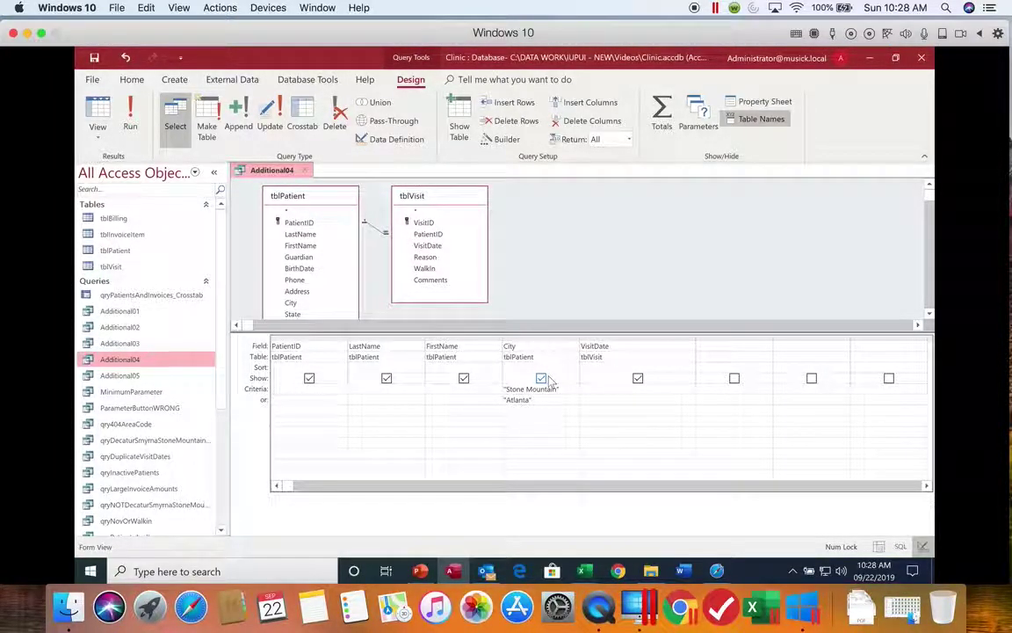
{"action": "type", "text": "Between 12/1/202"}
{"action": "key", "text": "BackSpace"}
{"action": "type", "text": "20 and 1/31/2021"}
{"action": "key", "text": "Return"}
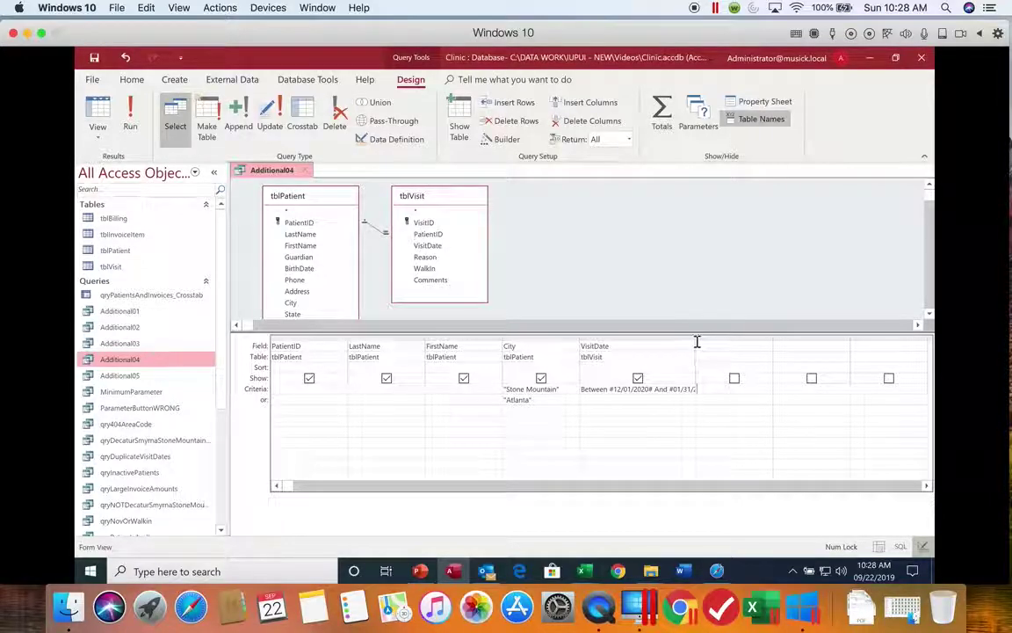
{"action": "left_click_drag", "start_coordinate": [726, 341], "coordinate": [728, 340]}
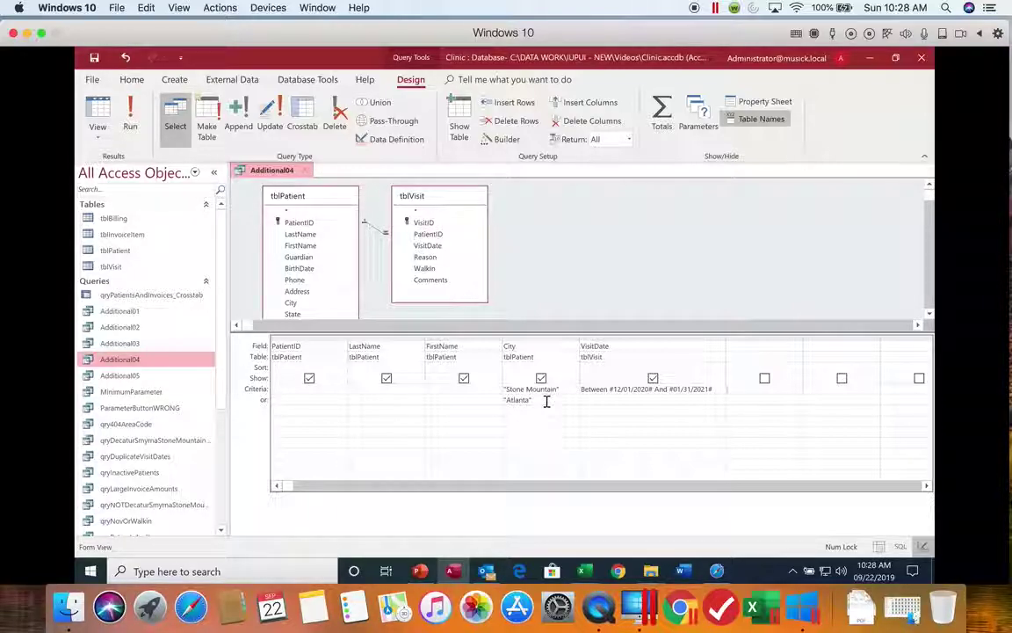
{"action": "left_click", "coordinate": [132, 115]}
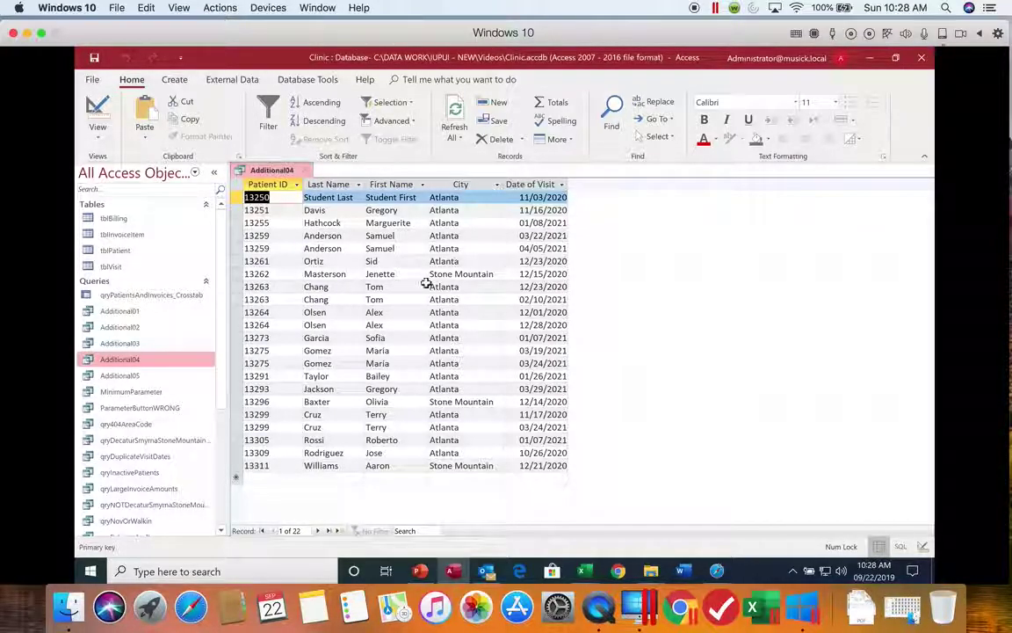
- Close the Additional04 query and open Additional05 in Design view
{"action": "left_click", "coordinate": [309, 171]}
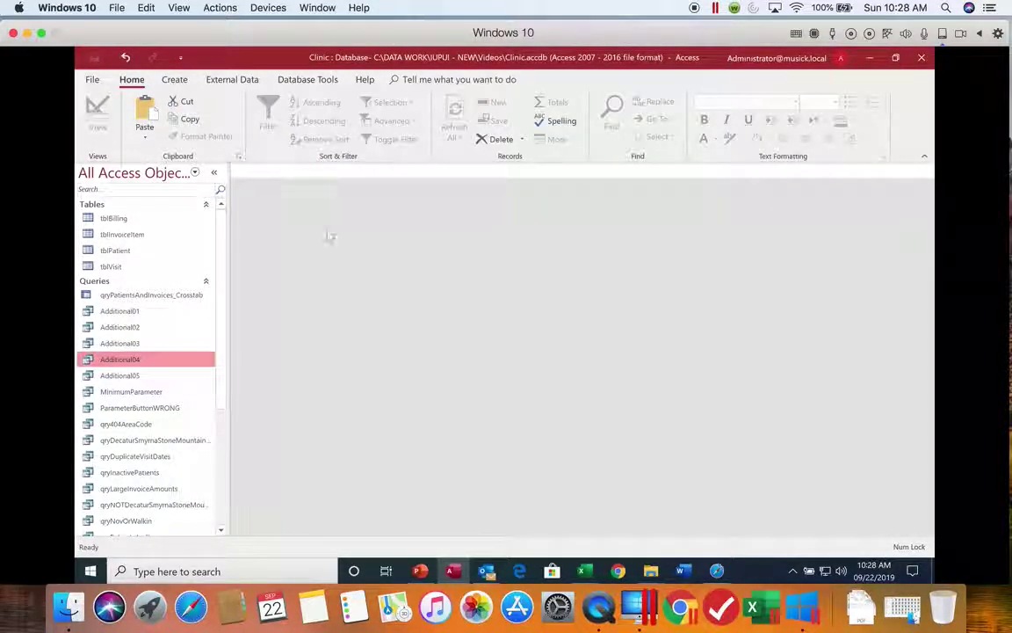
{"action": "double_click", "coordinate": [123, 375]}
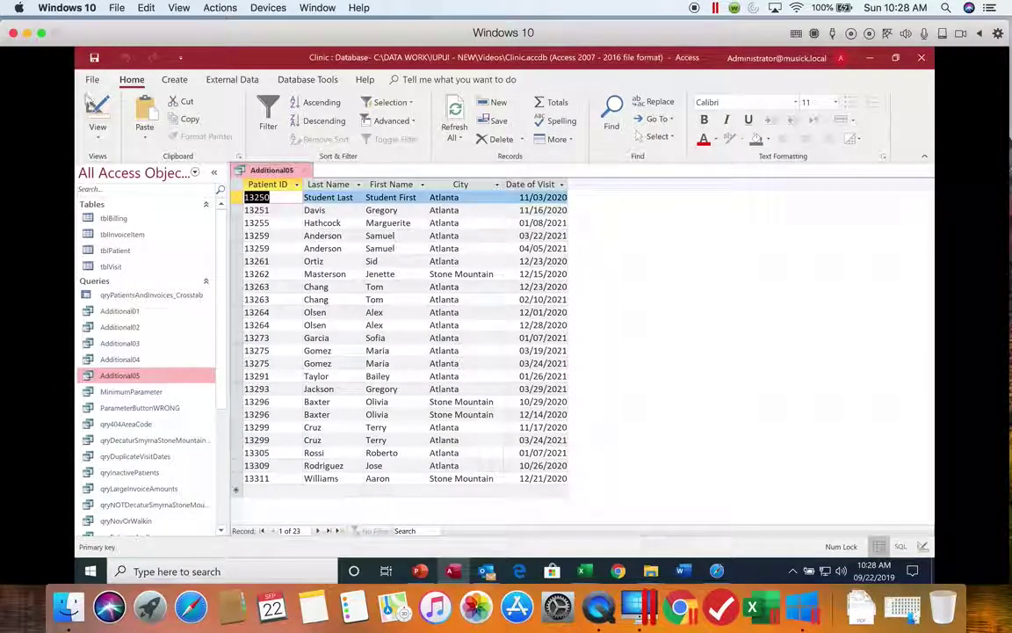
{"action": "left_click", "coordinate": [97, 109]}
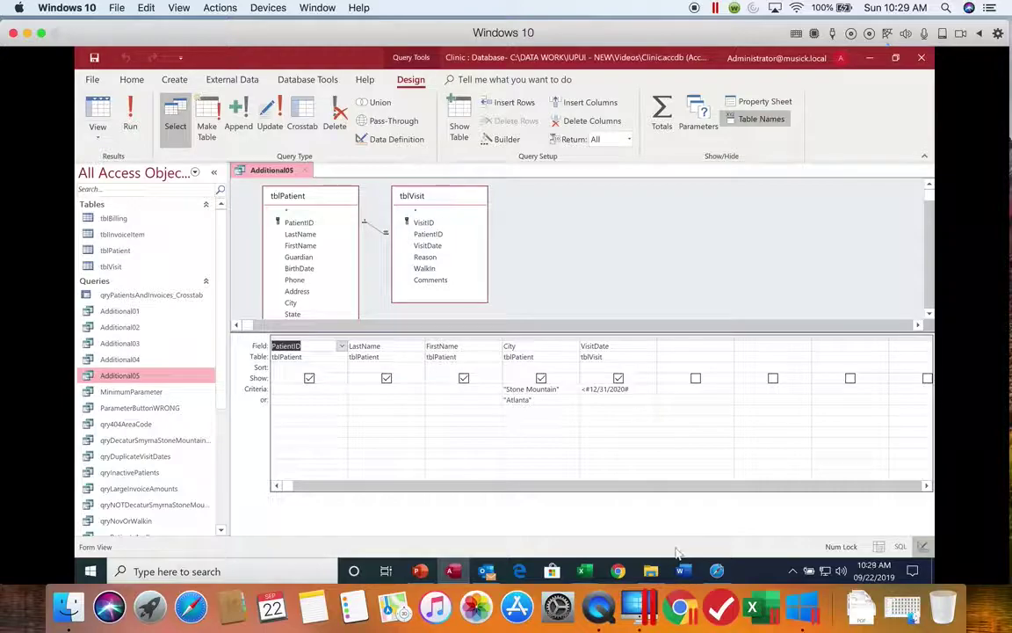
- Read task 5 in the Access Video Headers workbook in Excel and return to the Additional05 design in Access
{"action": "mouse_move", "coordinate": [583, 569]}
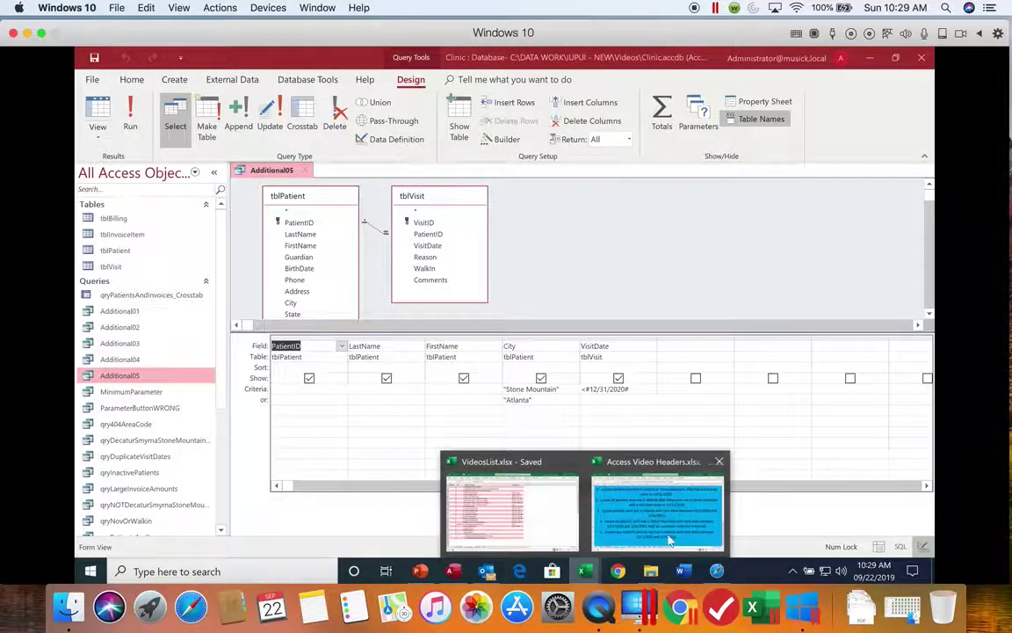
{"action": "left_click", "coordinate": [657, 547]}
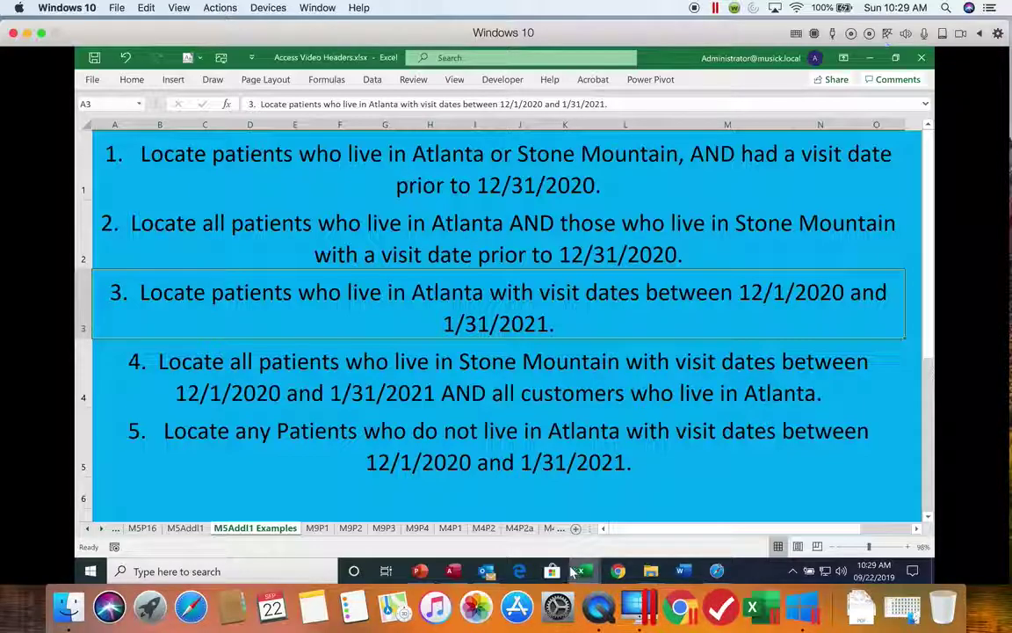
{"action": "left_click", "coordinate": [454, 572]}
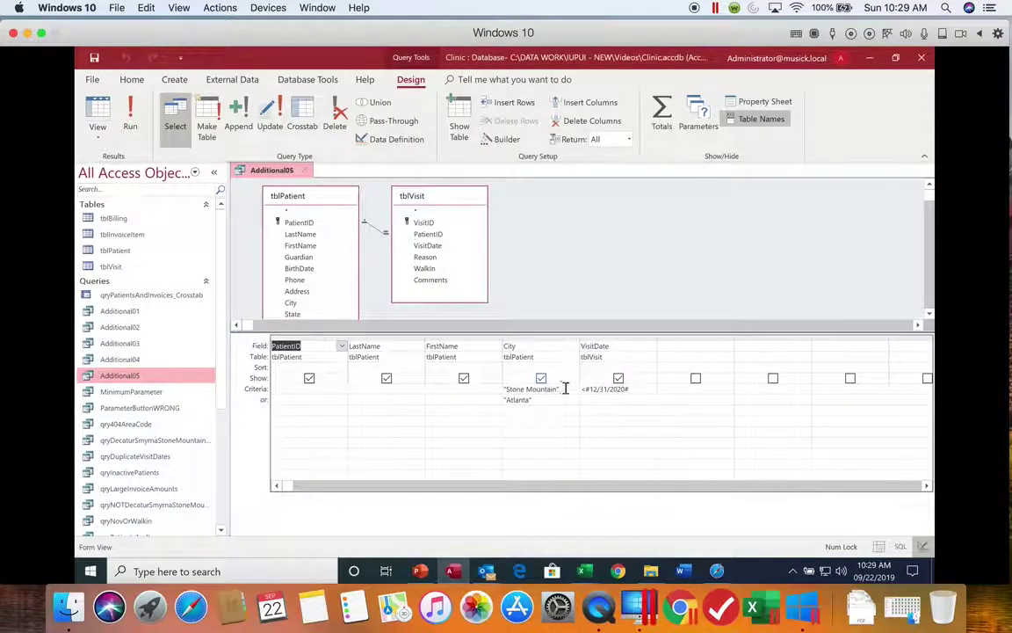
- Clear "Atlanta" from the City or row of Additional05 and replace the "Stone Mountain" criterion with Not "Atlanta"
{"action": "left_click_drag", "start_coordinate": [537, 400], "coordinate": [468, 400]}
{"action": "key", "text": "Delete"}
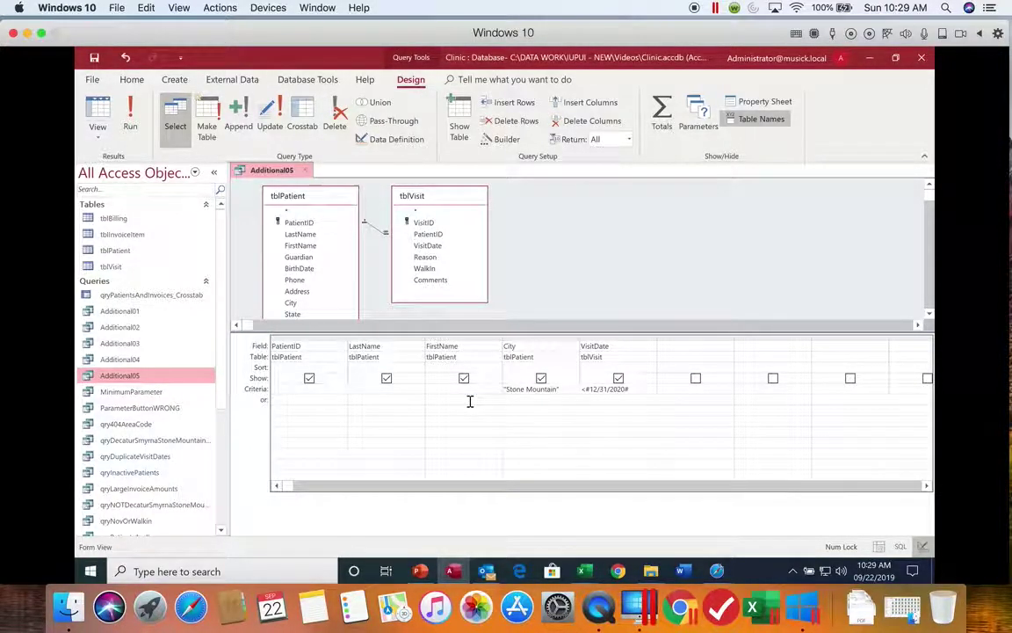
{"action": "left_click", "coordinate": [567, 390]}
{"action": "left_click_drag", "start_coordinate": [567, 390], "coordinate": [483, 390]}
{"action": "type", "text": "No"}
{"action": "type", "text": "#"}
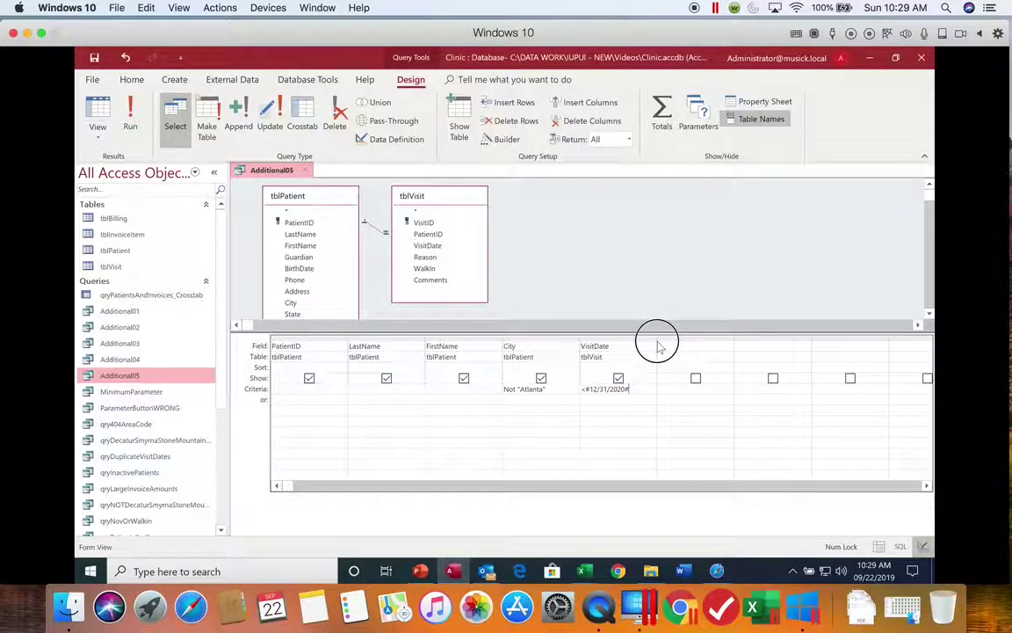
- Widen the VisitDate column of Additional05, set its criterion to Between 12/1/2020 and 1/31/2021 and run the query
{"action": "left_click_drag", "start_coordinate": [656, 340], "coordinate": [721, 341]}
{"action": "left_click_drag", "start_coordinate": [584, 388], "coordinate": [639, 396]}
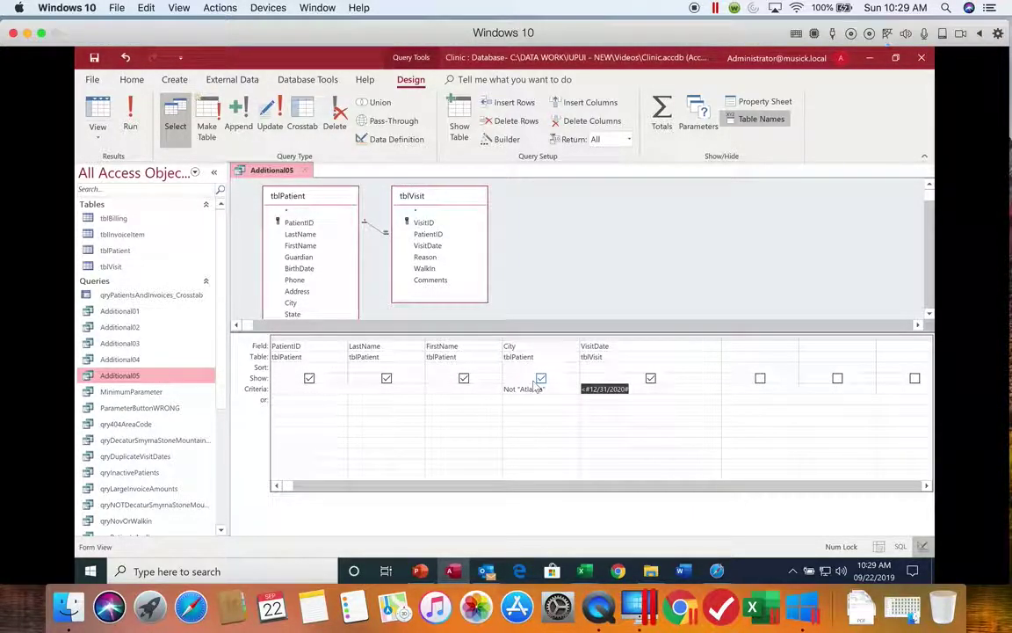
{"action": "type", "text": "Between 12/"}
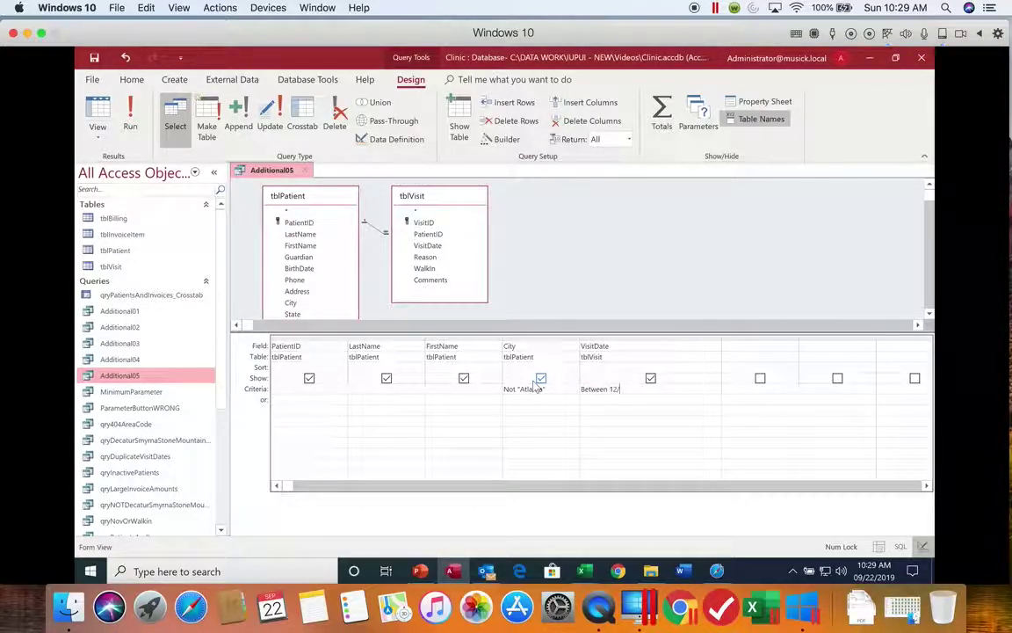
{"action": "type", "text": "1/2020 and 1/31/2"}
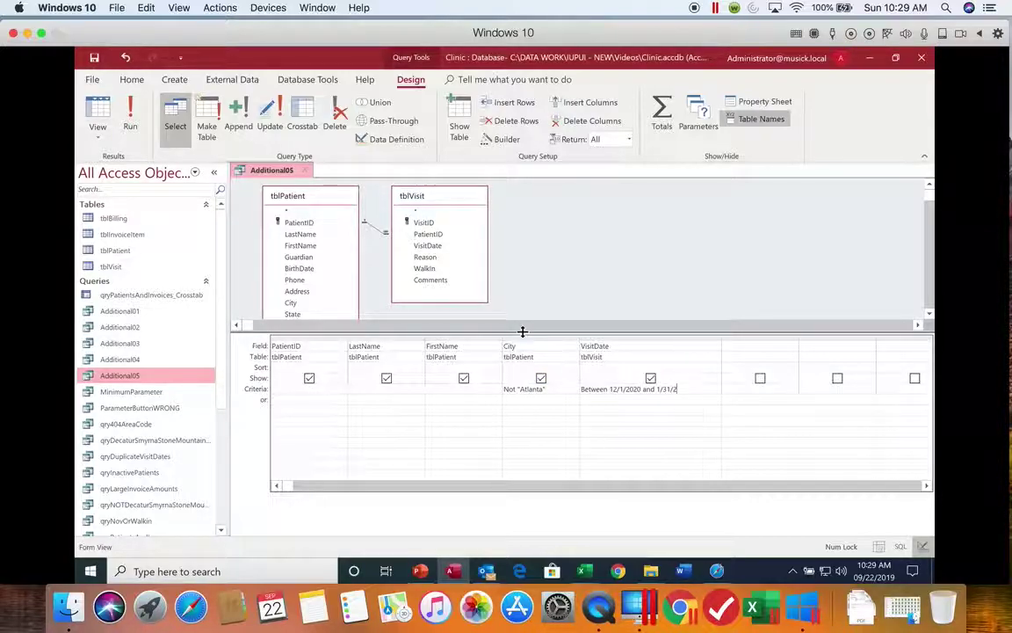
{"action": "type", "text": "021"}
{"action": "key", "text": "Tab"}
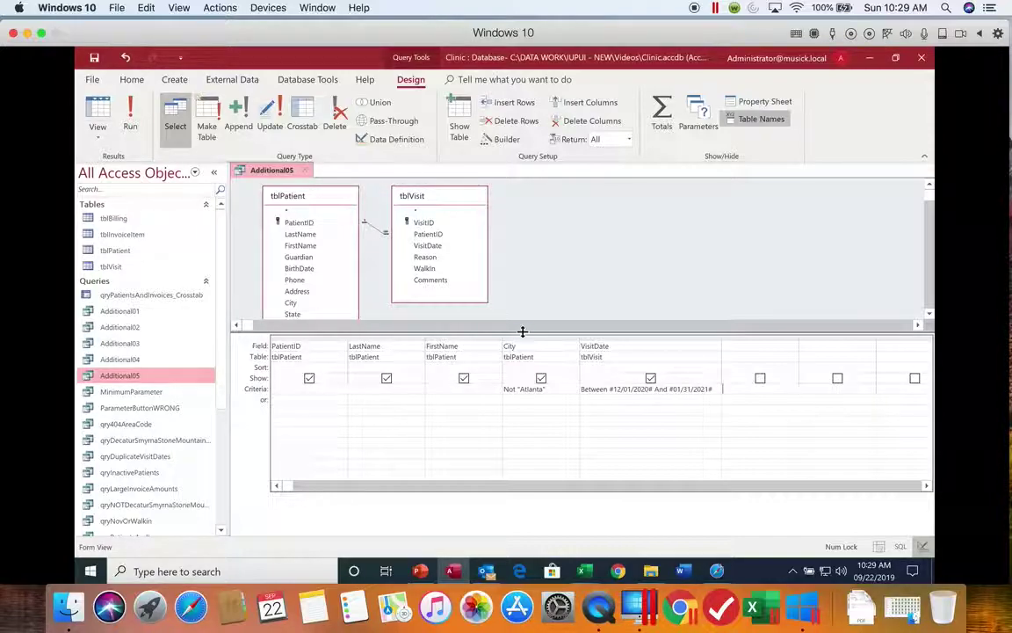
{"action": "left_click", "coordinate": [132, 123]}
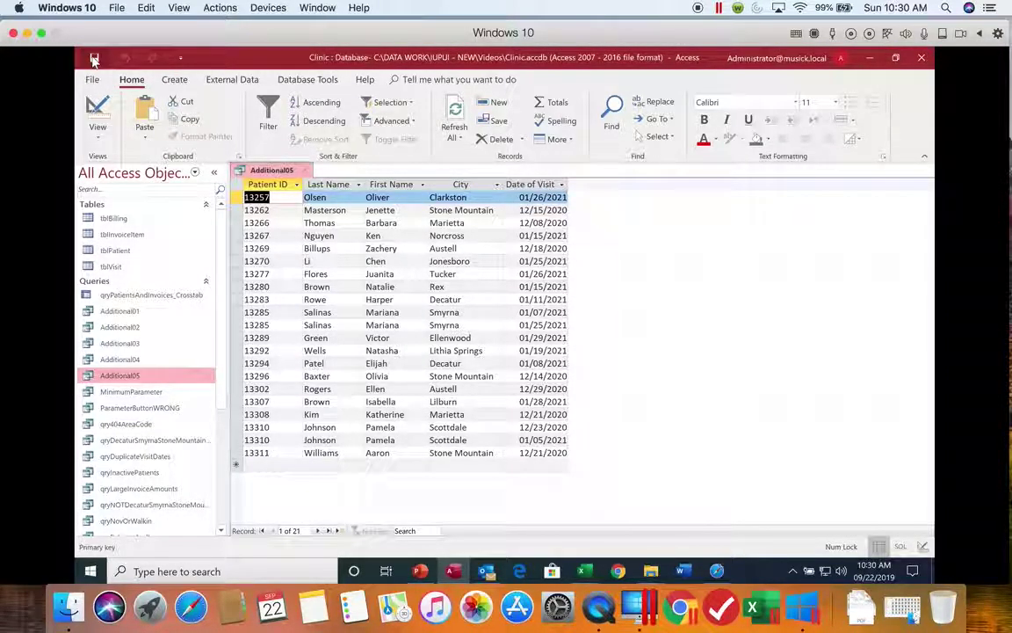
- Open the Additional01, Additional02, Additional03 and Additional04 queries alongside the open Additional05
{"action": "left_click", "coordinate": [151, 311]}
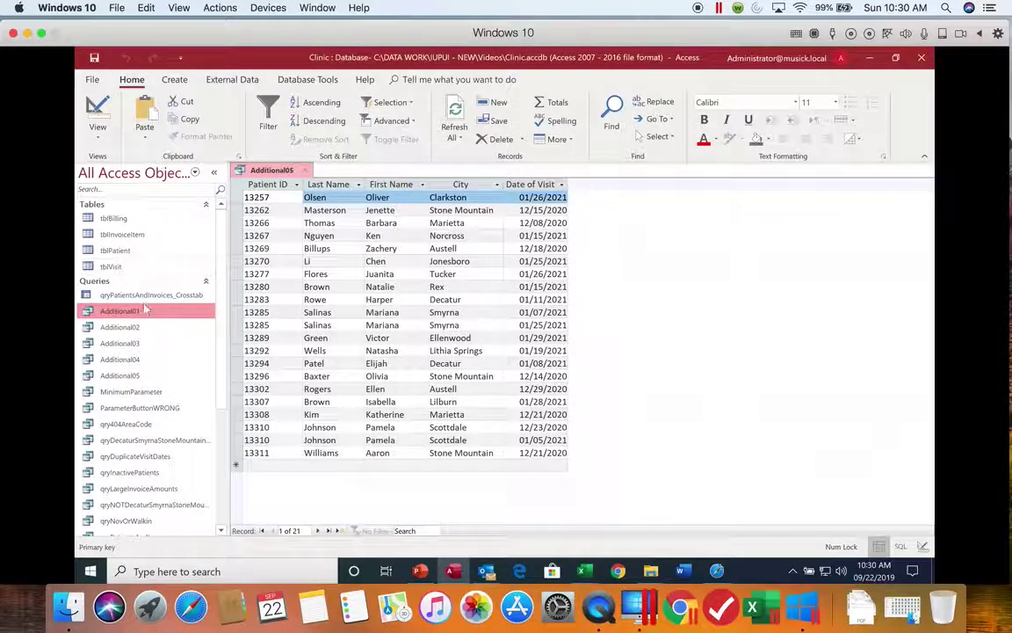
{"action": "left_click", "coordinate": [123, 376], "text": "shift"}
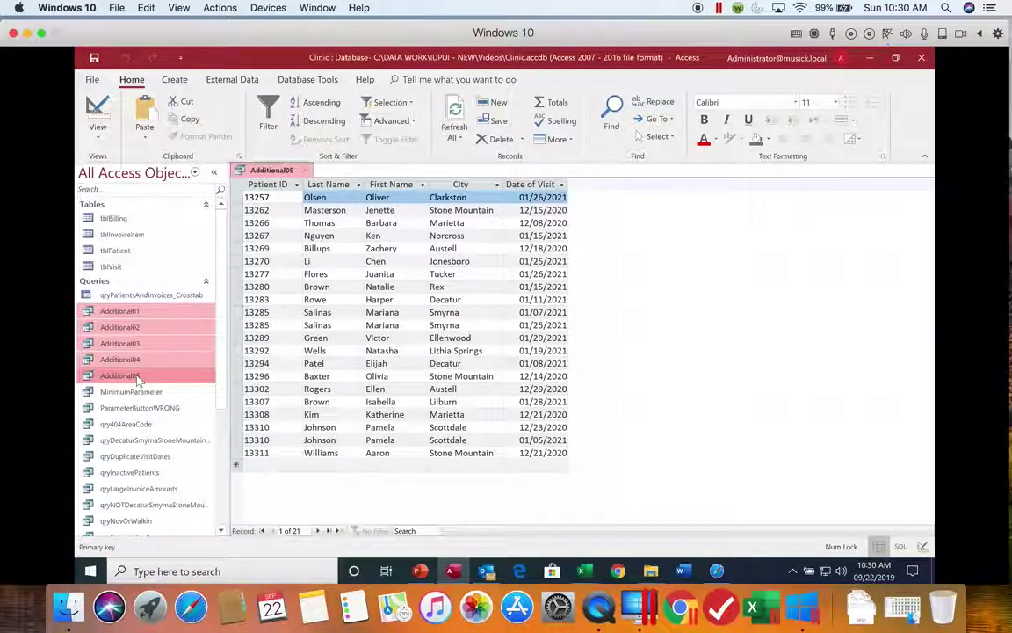
{"action": "right_click", "coordinate": [136, 315]}
{"action": "left_click", "coordinate": [156, 321]}
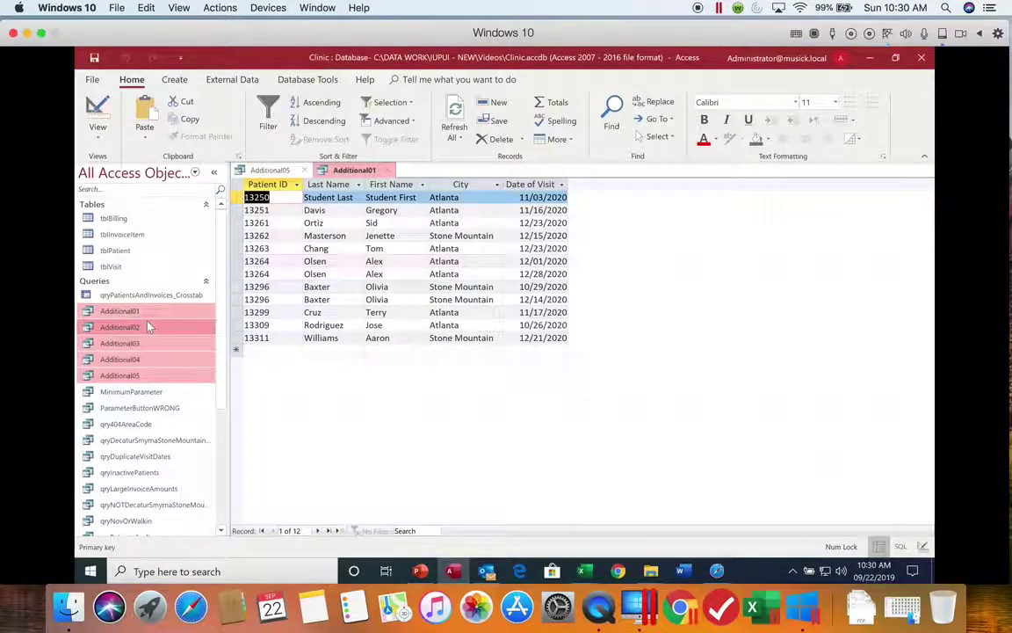
{"action": "left_click", "coordinate": [167, 328]}
{"action": "right_click", "coordinate": [167, 330]}
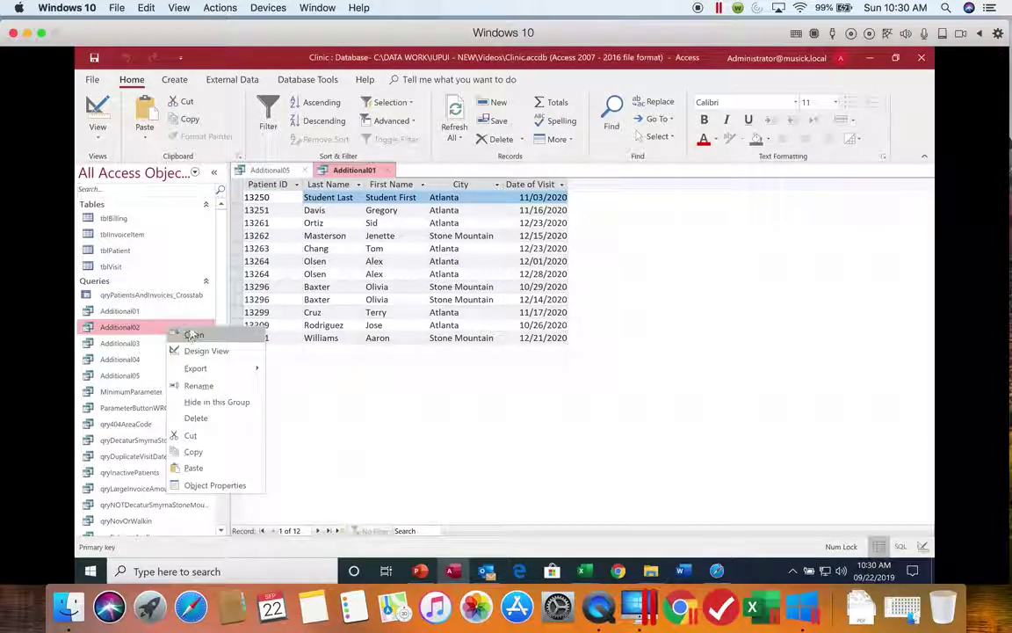
{"action": "left_click", "coordinate": [181, 335]}
{"action": "right_click", "coordinate": [167, 344]}
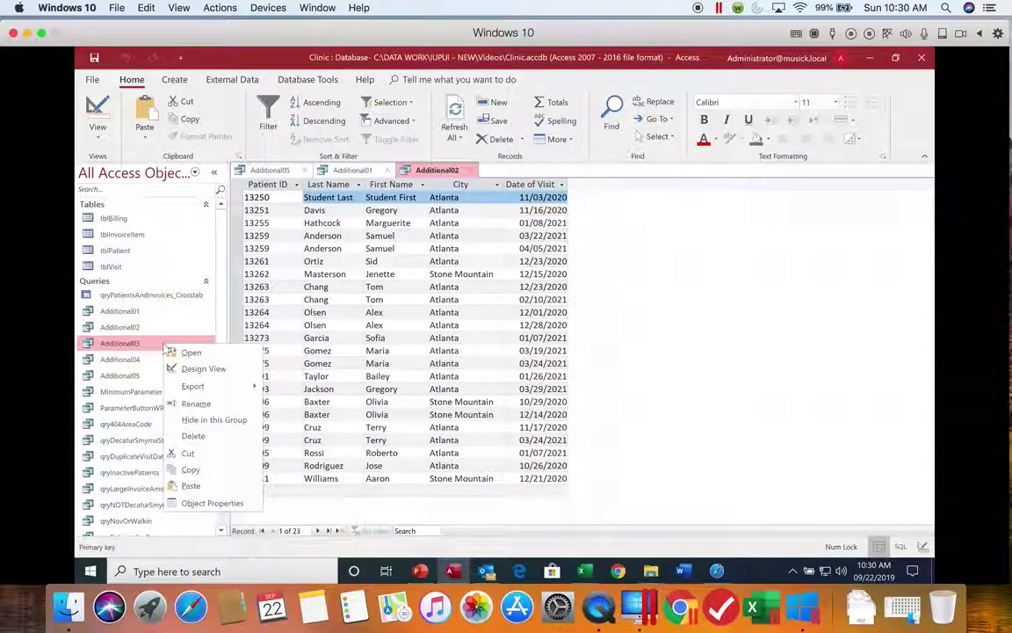
{"action": "left_click", "coordinate": [191, 353]}
{"action": "left_click", "coordinate": [167, 361]}
{"action": "right_click", "coordinate": [168, 369]}
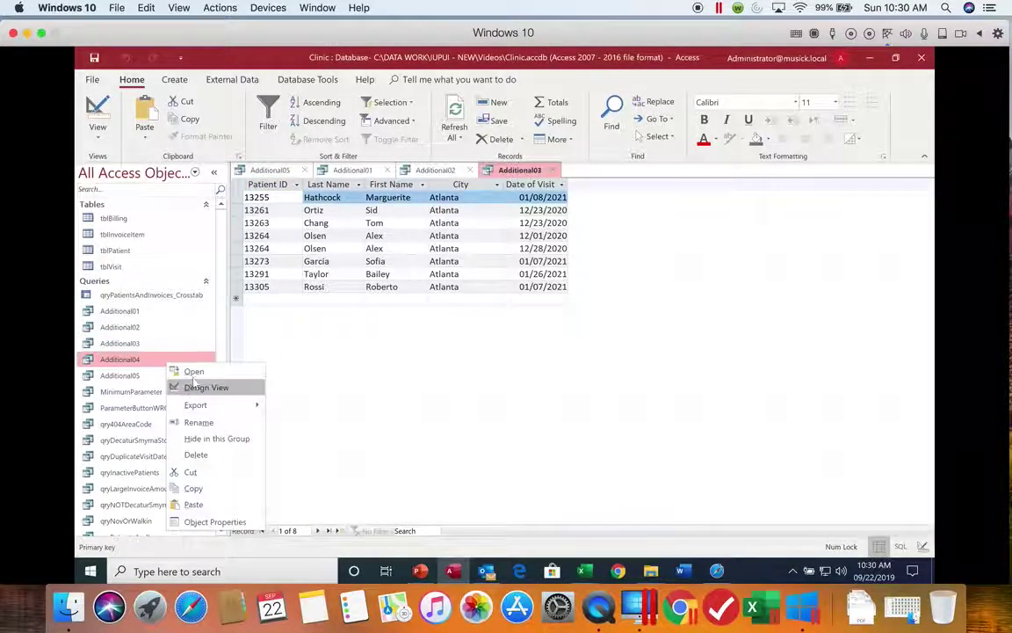
{"action": "left_click", "coordinate": [190, 373]}
- Show Additional01 in Design view and widen the City column to fit its full In criterion
{"action": "left_click", "coordinate": [360, 170]}
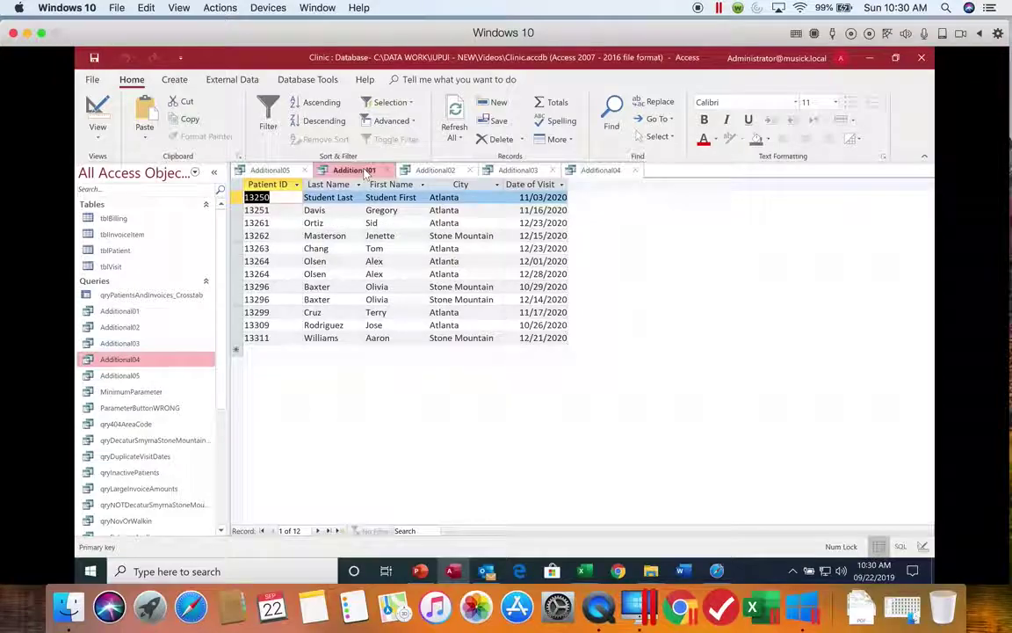
{"action": "left_click", "coordinate": [98, 110]}
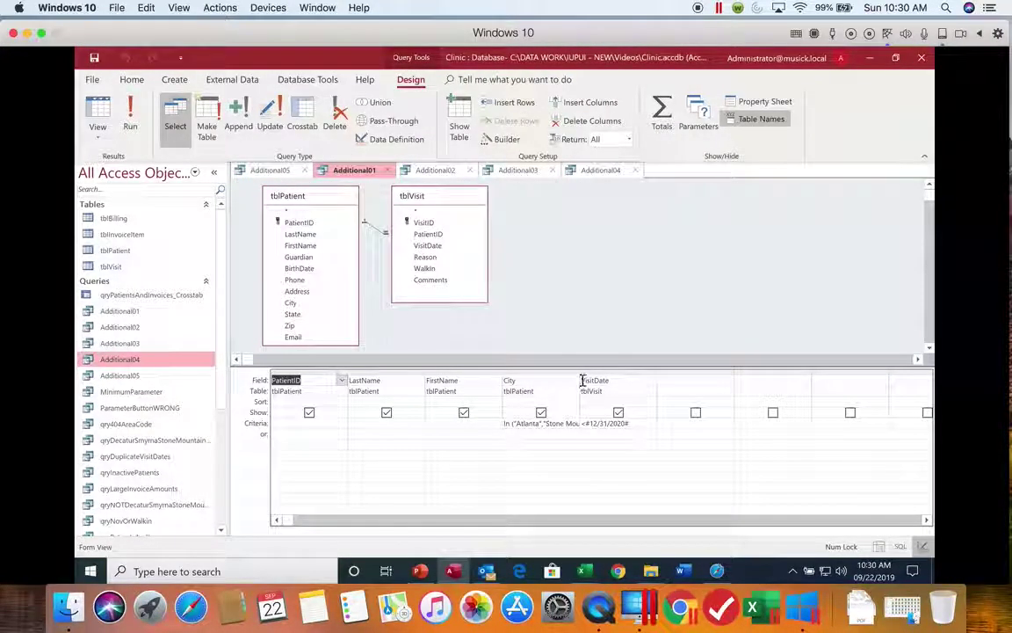
{"action": "left_click_drag", "start_coordinate": [580, 370], "coordinate": [621, 369]}
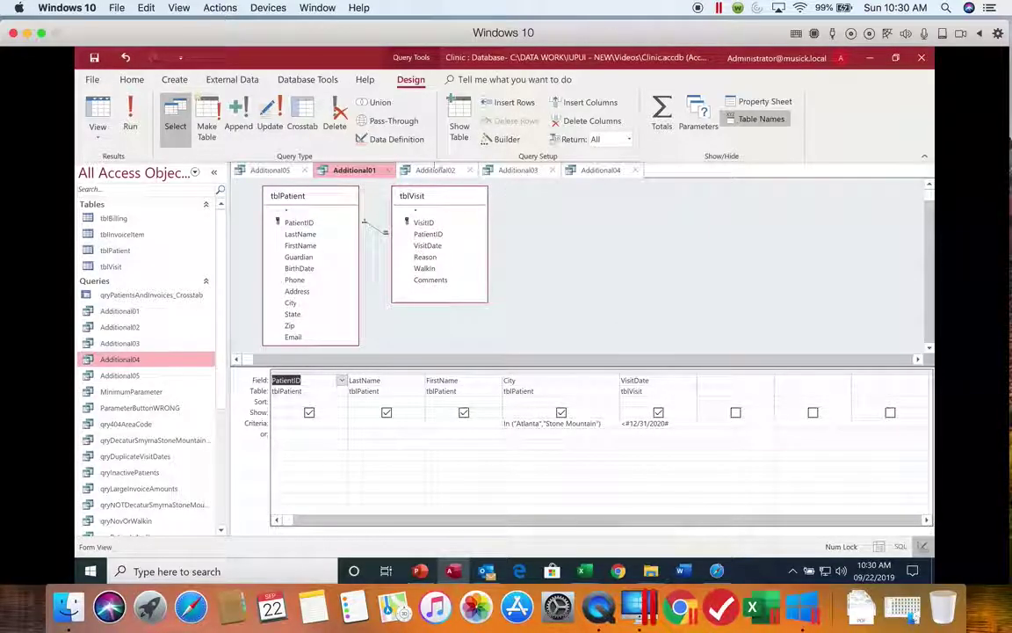
- Show Additional02 and Additional03 in Design view and widen the VisitDate column of Additional03 to fit its full Between criterion
{"action": "left_click", "coordinate": [441, 170]}
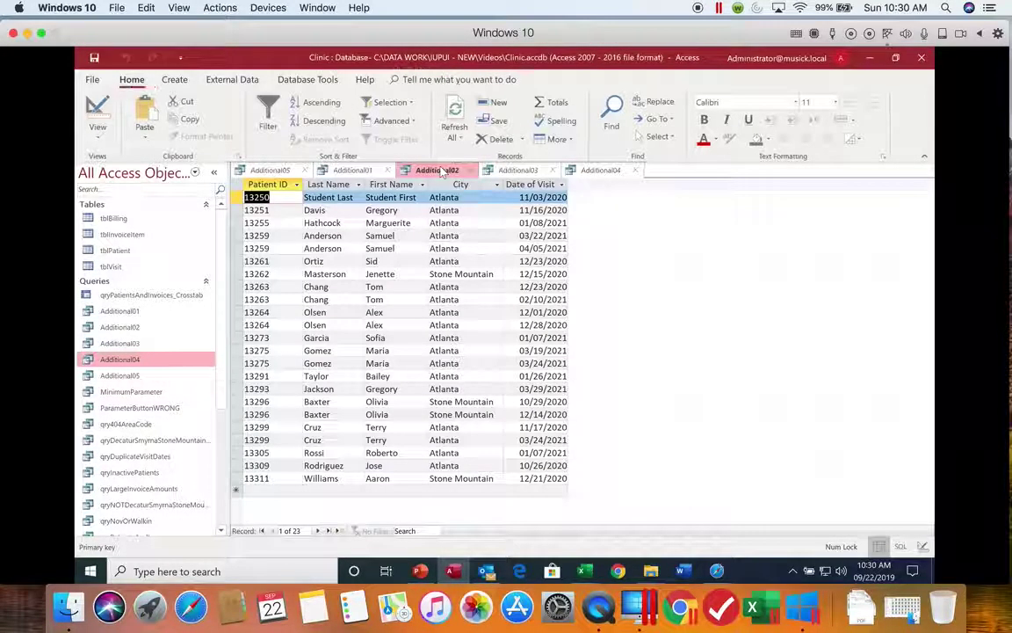
{"action": "left_click", "coordinate": [98, 109]}
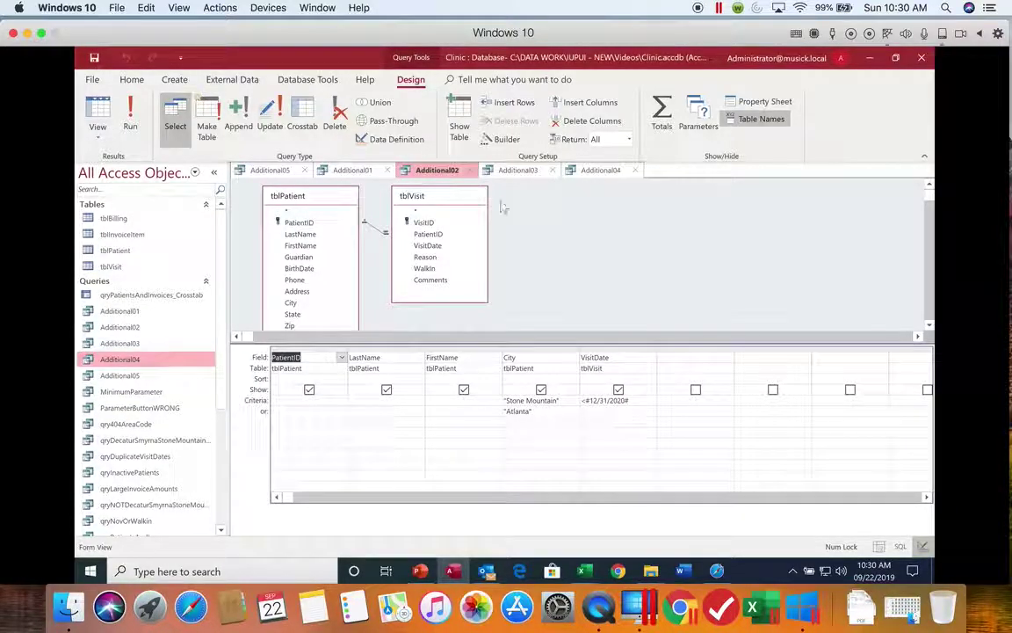
{"action": "left_click", "coordinate": [505, 170]}
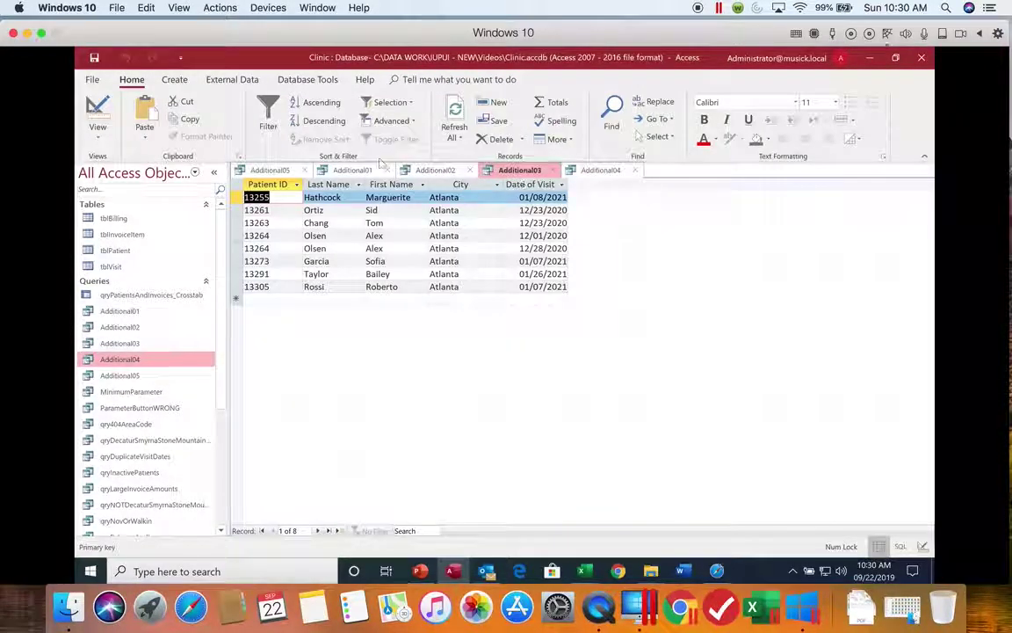
{"action": "left_click", "coordinate": [97, 110]}
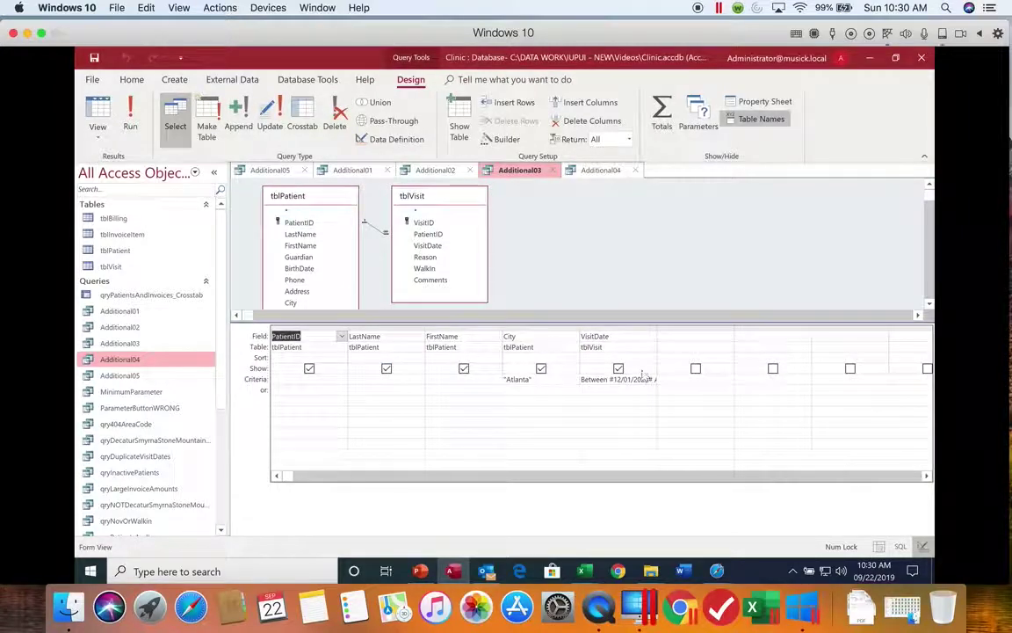
{"action": "left_click", "coordinate": [659, 326]}
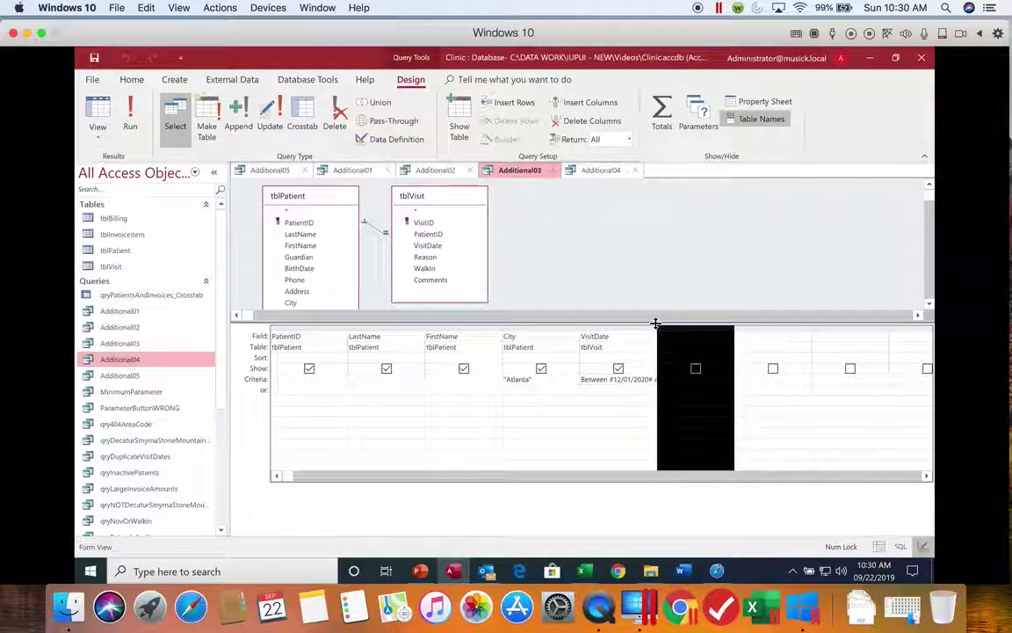
{"action": "left_click_drag", "start_coordinate": [658, 331], "coordinate": [701, 332]}
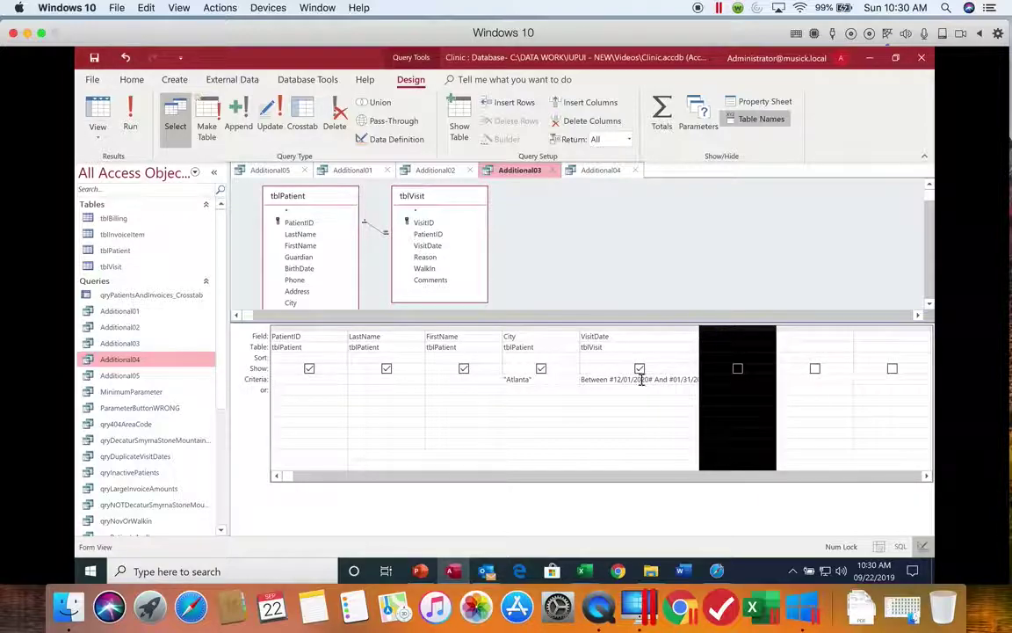
{"action": "left_click", "coordinate": [700, 333]}
{"action": "left_click_drag", "start_coordinate": [700, 333], "coordinate": [726, 332]}
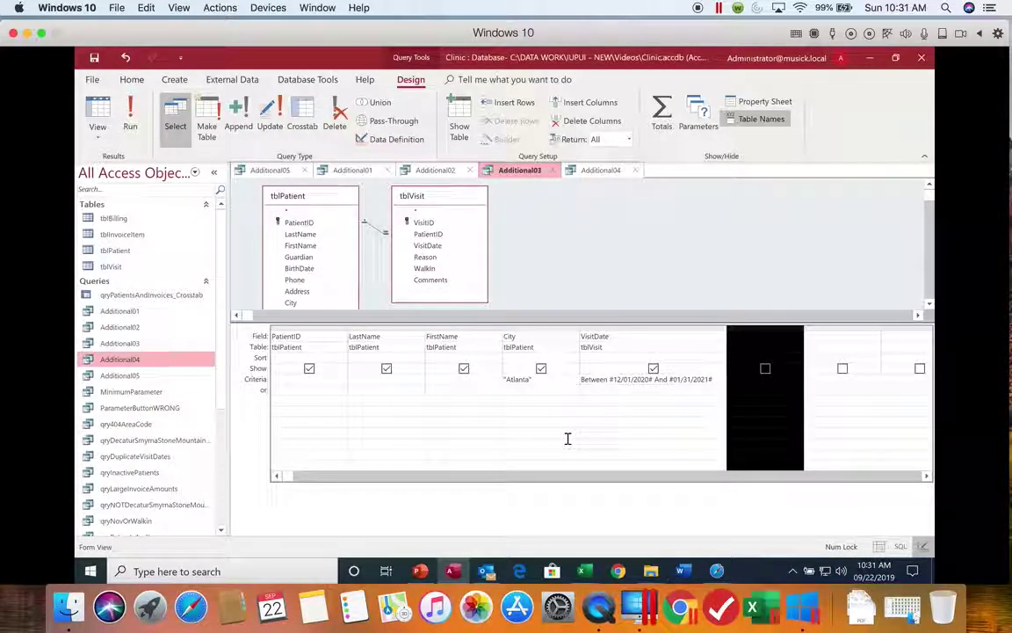
- Show Additional04 in Design view with its VisitDate column widened to fit the full criterion, and switch Additional05 to Design view
{"action": "left_click", "coordinate": [603, 170]}
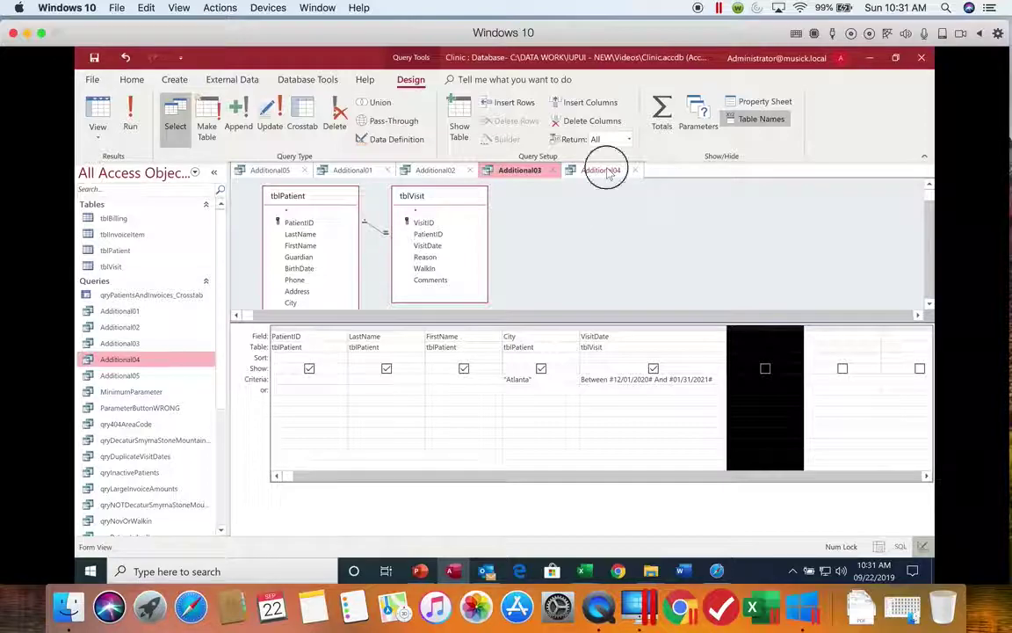
{"action": "left_click", "coordinate": [97, 113]}
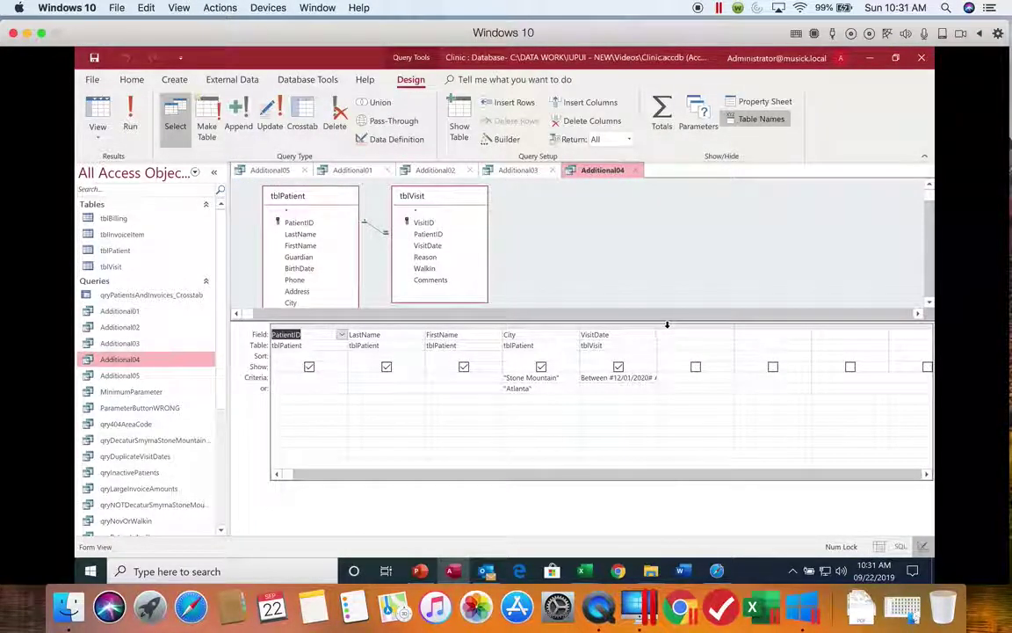
{"action": "left_click_drag", "start_coordinate": [659, 327], "coordinate": [718, 321]}
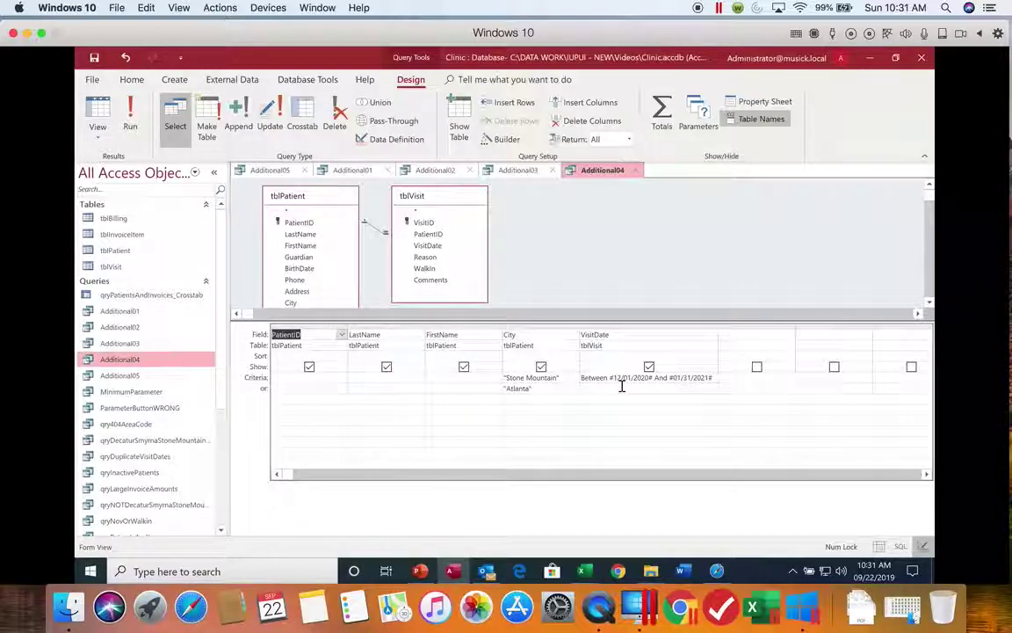
{"action": "left_click", "coordinate": [262, 171]}
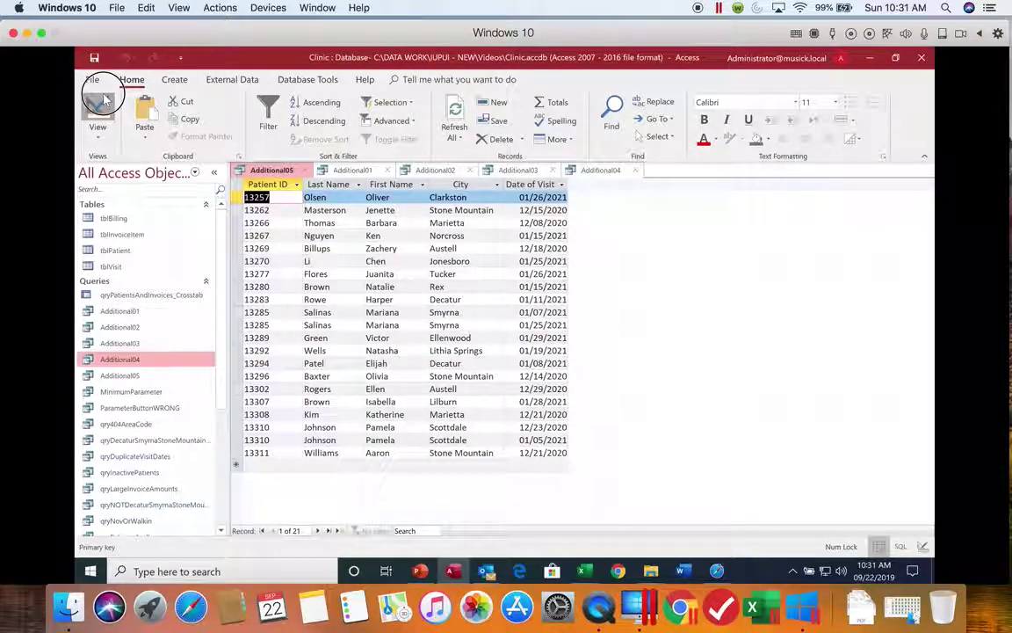
{"action": "left_click", "coordinate": [100, 104]}
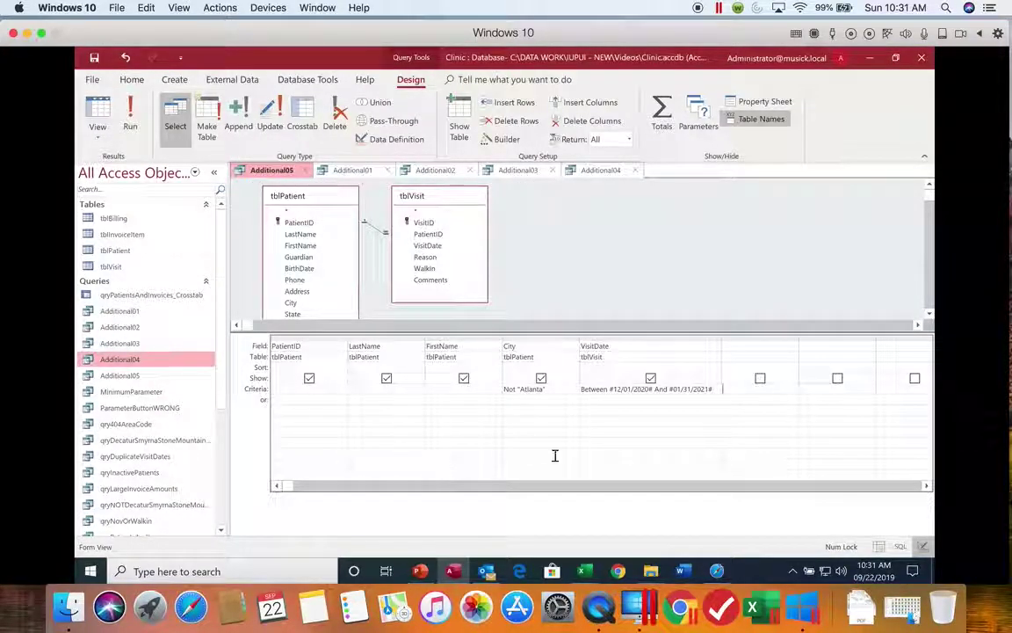